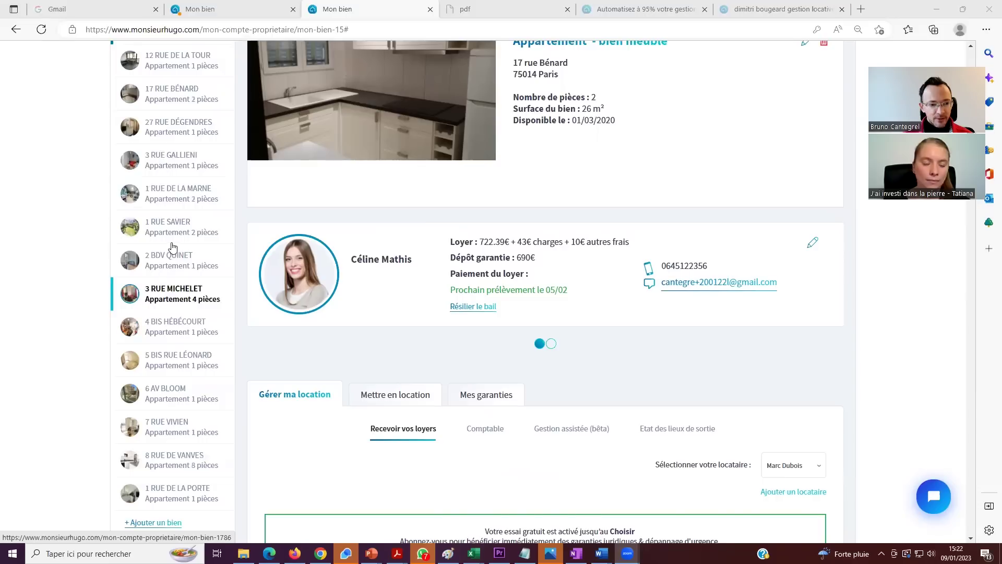
Open the visit availability settings in the Mettre en location section of the furnished two-room apartment in Paris.
{"action": "scroll", "coordinate": [174, 301], "scroll_direction": "up", "scroll_amount": 2}
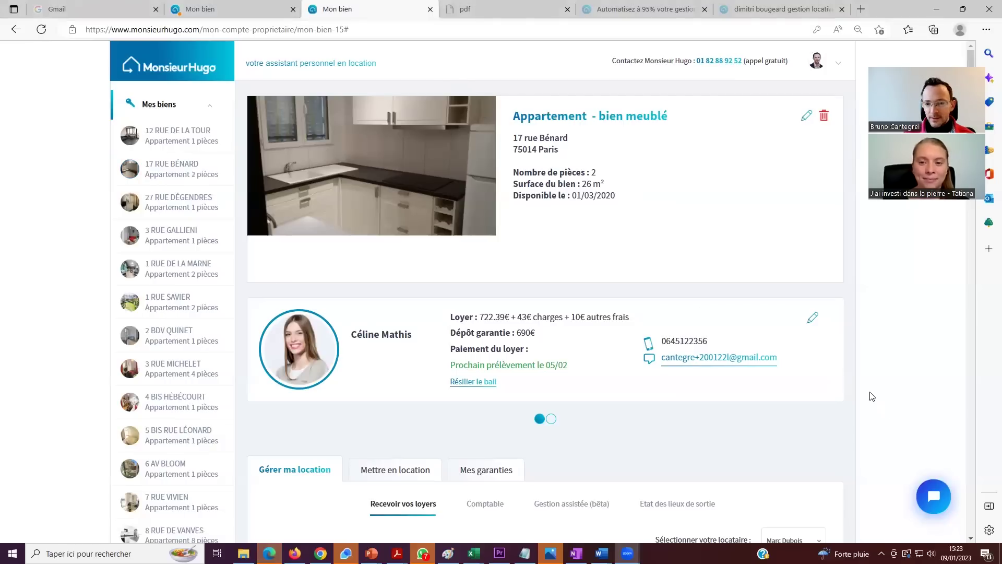
{"action": "scroll", "coordinate": [869, 396], "scroll_direction": "down", "scroll_amount": 3}
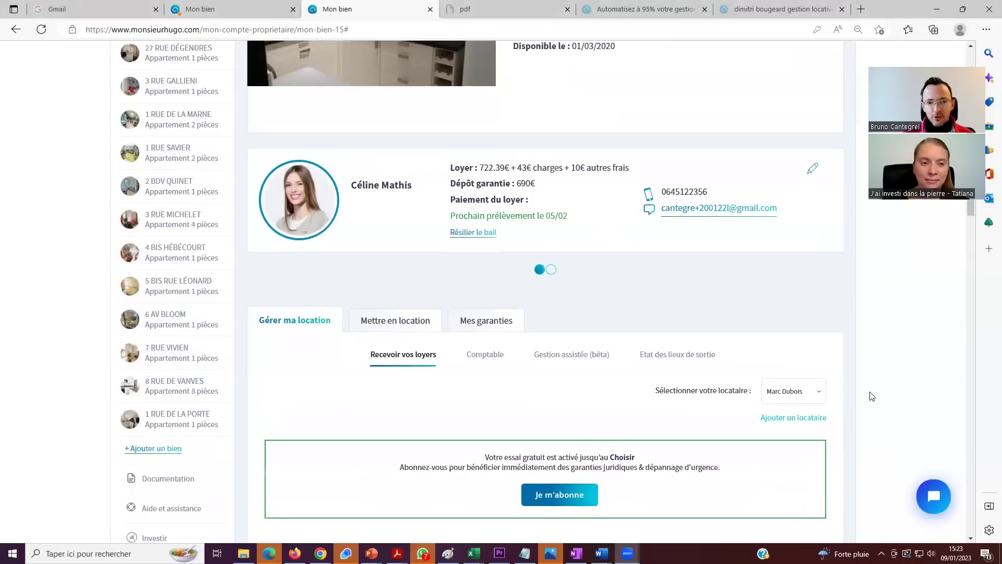
{"action": "left_click", "coordinate": [417, 327]}
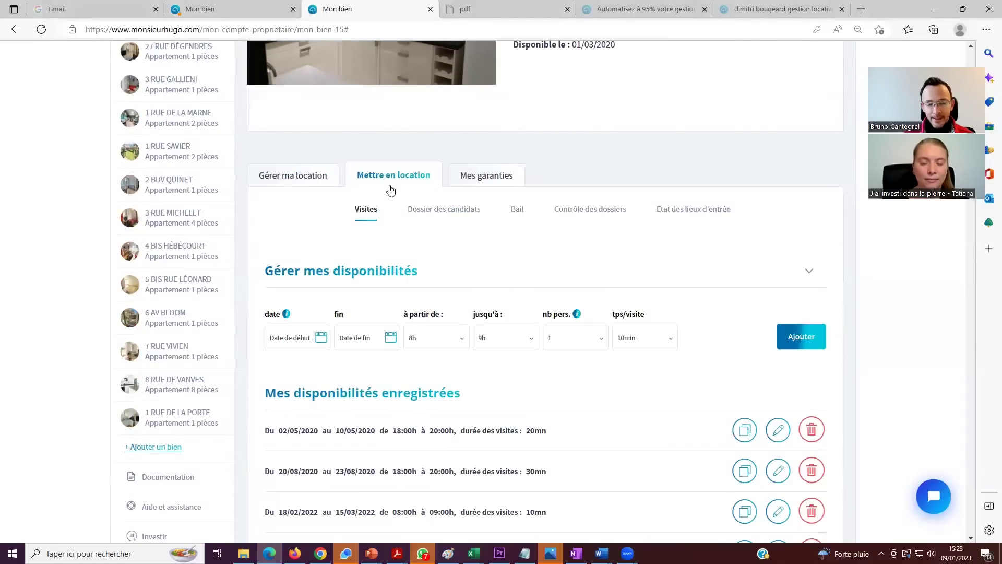
{"action": "scroll", "coordinate": [390, 190], "scroll_direction": "up", "scroll_amount": 3}
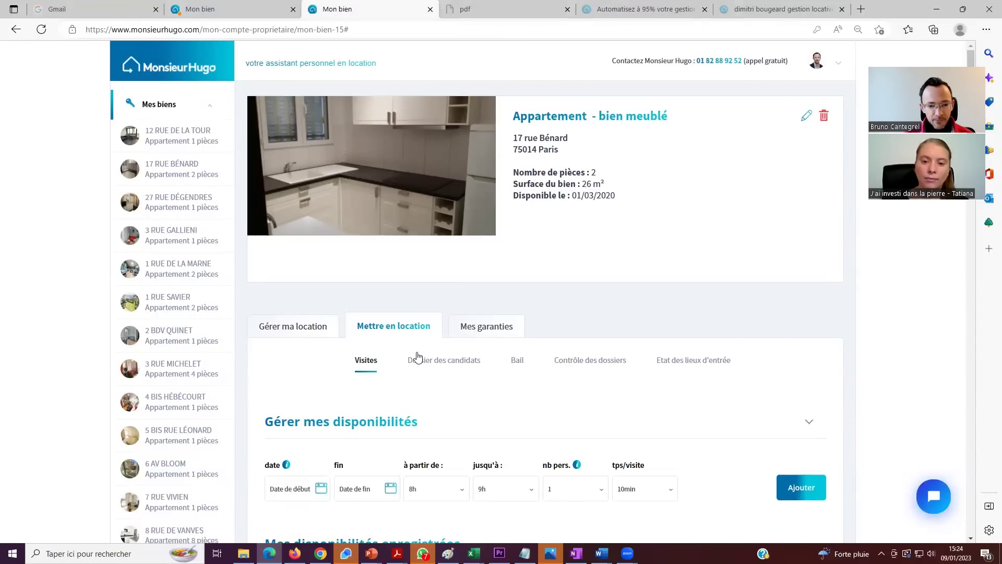
{"action": "scroll", "coordinate": [417, 356], "scroll_direction": "down", "scroll_amount": 1}
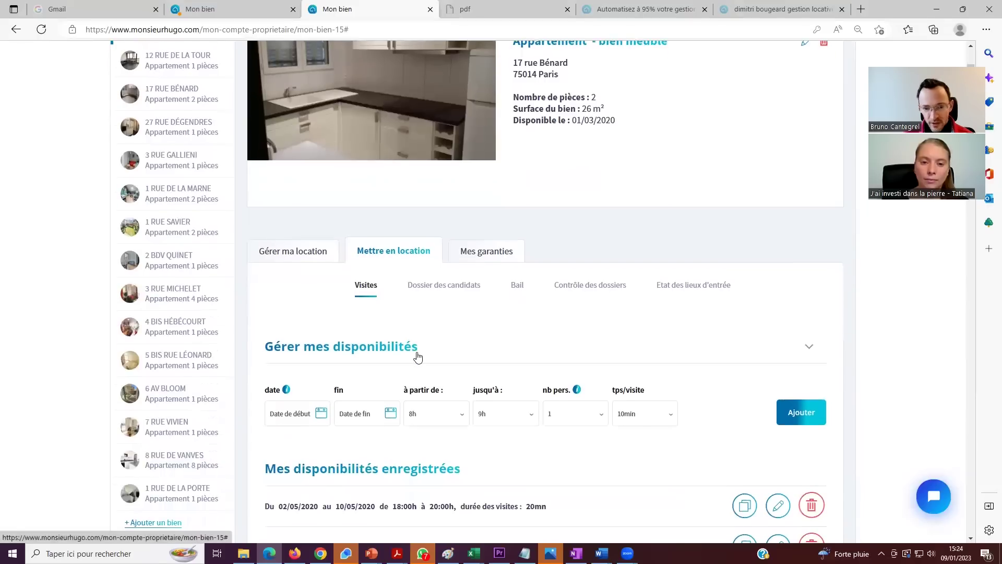
{"action": "scroll", "coordinate": [417, 357], "scroll_direction": "up", "scroll_amount": 1}
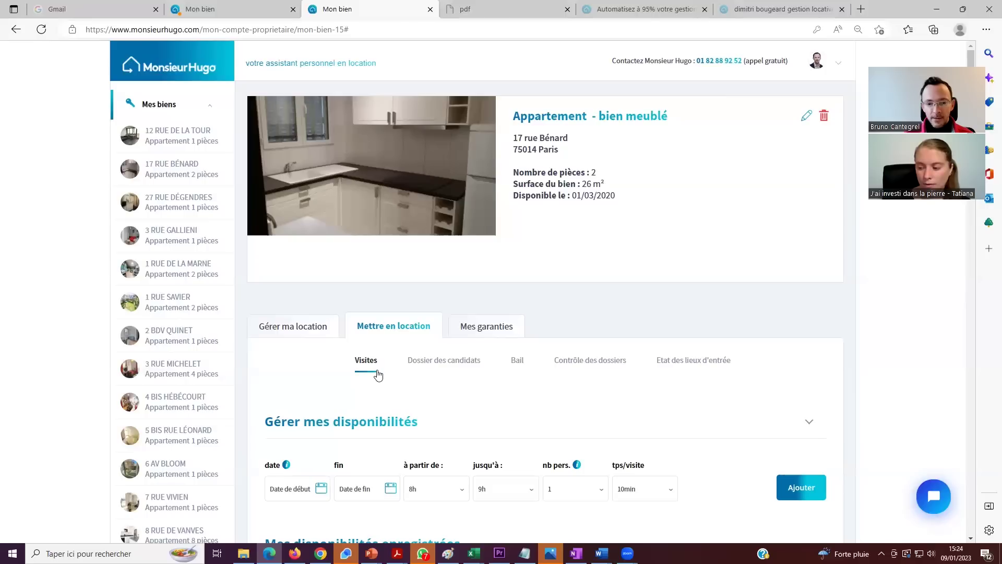
Check the candidate files received for the apartment, and return to Visites to review the saved availabilities.
{"action": "left_click", "coordinate": [431, 364]}
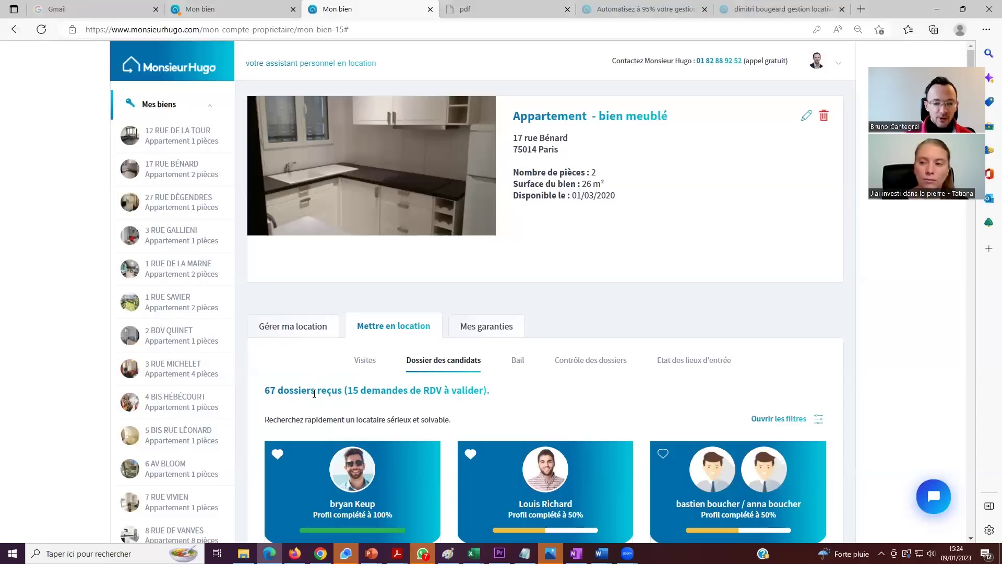
{"action": "left_click", "coordinate": [365, 362]}
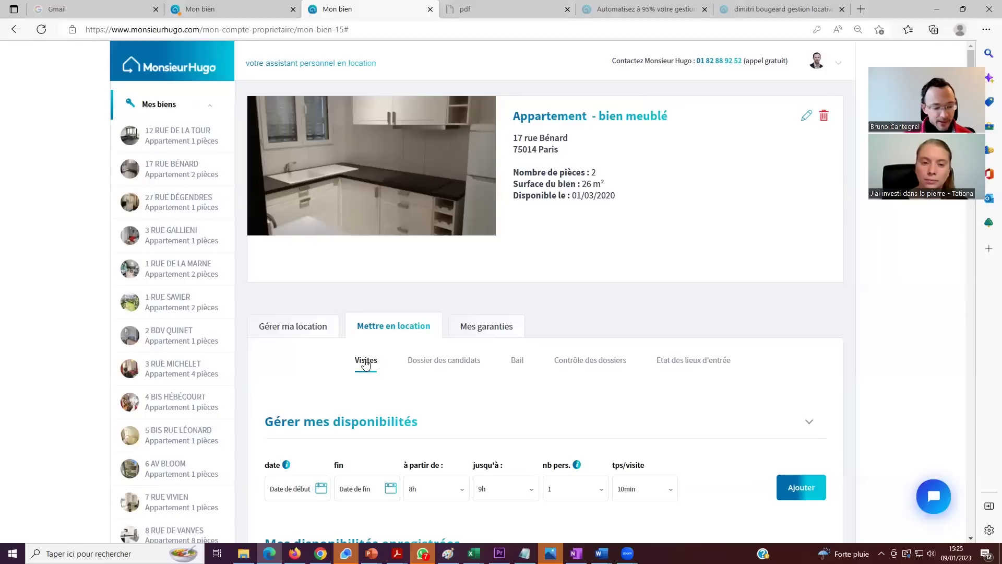
{"action": "scroll", "coordinate": [366, 363], "scroll_direction": "down", "scroll_amount": 4}
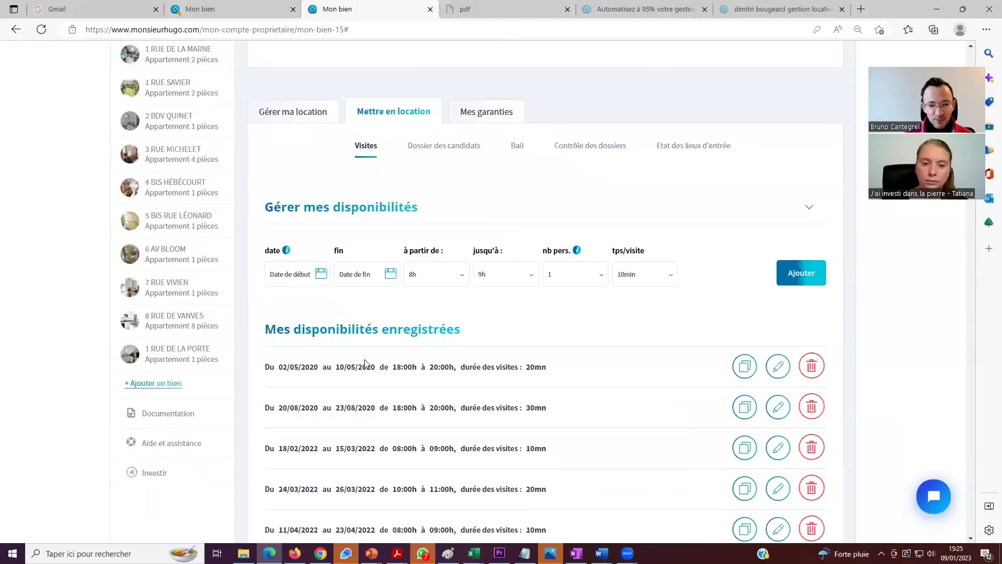
{"action": "scroll", "coordinate": [365, 362], "scroll_direction": "up", "scroll_amount": 3}
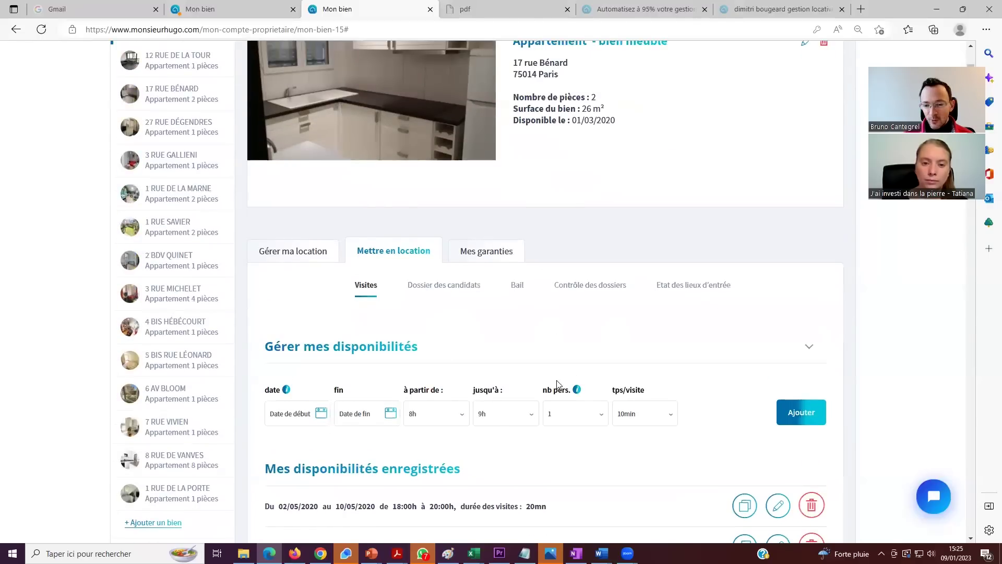
{"action": "scroll", "coordinate": [588, 378], "scroll_direction": "down", "scroll_amount": 3}
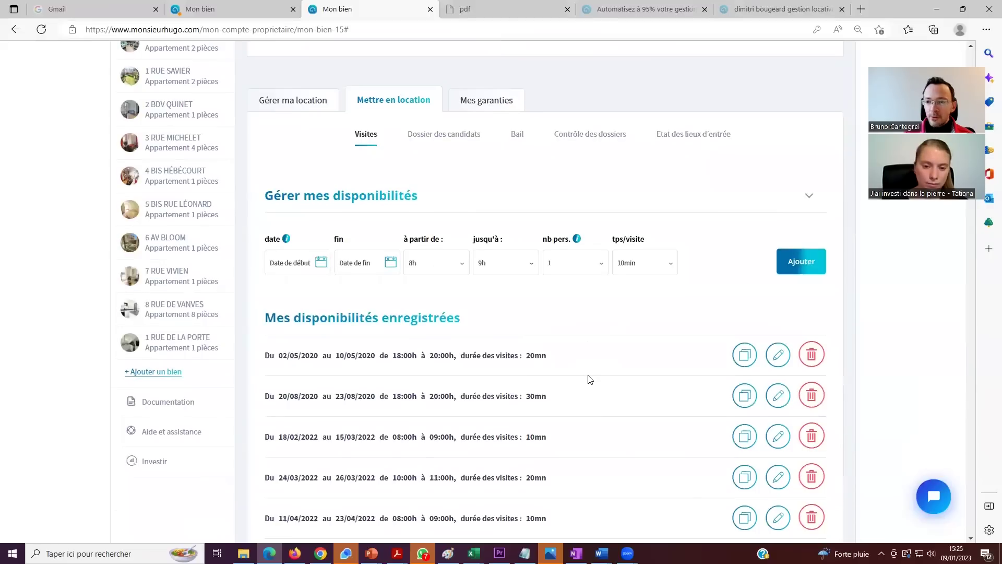
{"action": "scroll", "coordinate": [556, 365], "scroll_direction": "up", "scroll_amount": 1}
{"action": "scroll", "coordinate": [556, 365], "scroll_direction": "down", "scroll_amount": 1}
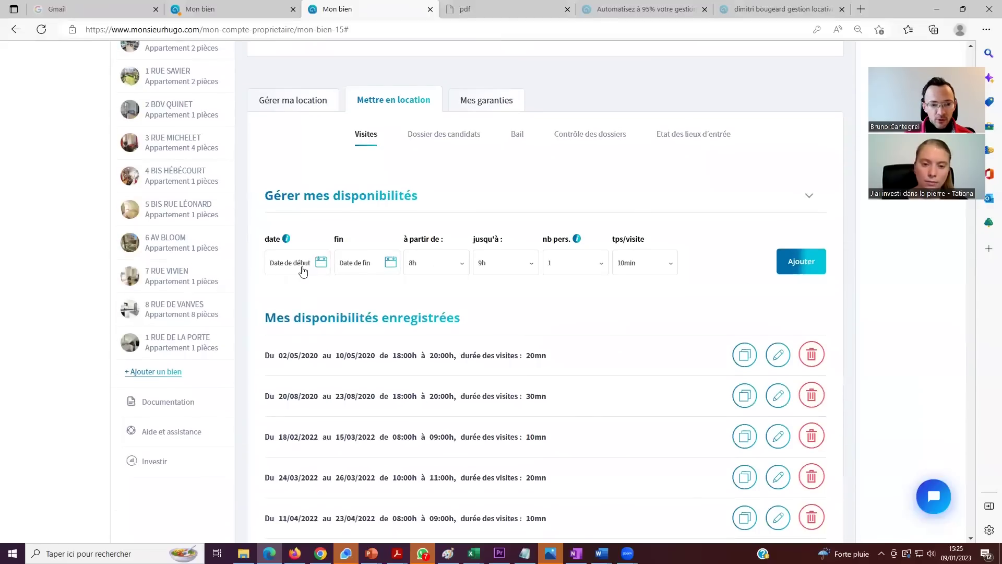
Set the new visit availability to start on 10/01/2023 and end on 13/01/2023, keeping the 8h start time.
{"action": "left_click", "coordinate": [302, 266]}
{"action": "left_click", "coordinate": [293, 386]}
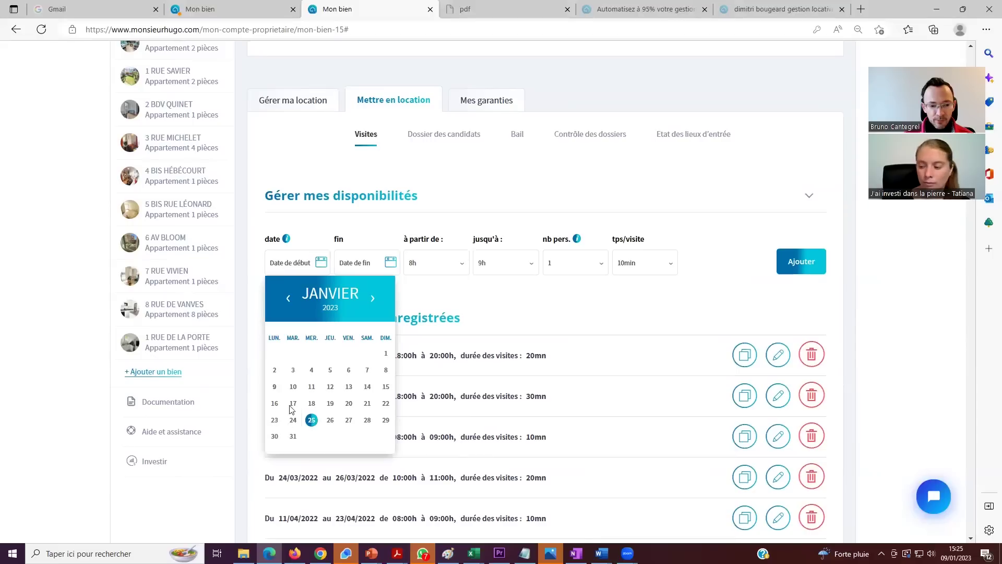
{"action": "left_click", "coordinate": [291, 387]}
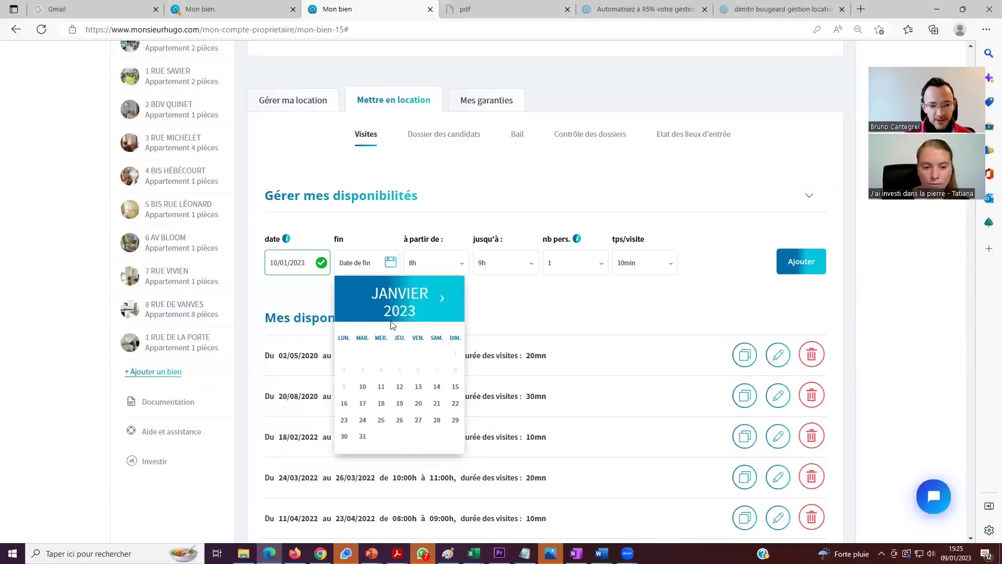
{"action": "left_click", "coordinate": [418, 386]}
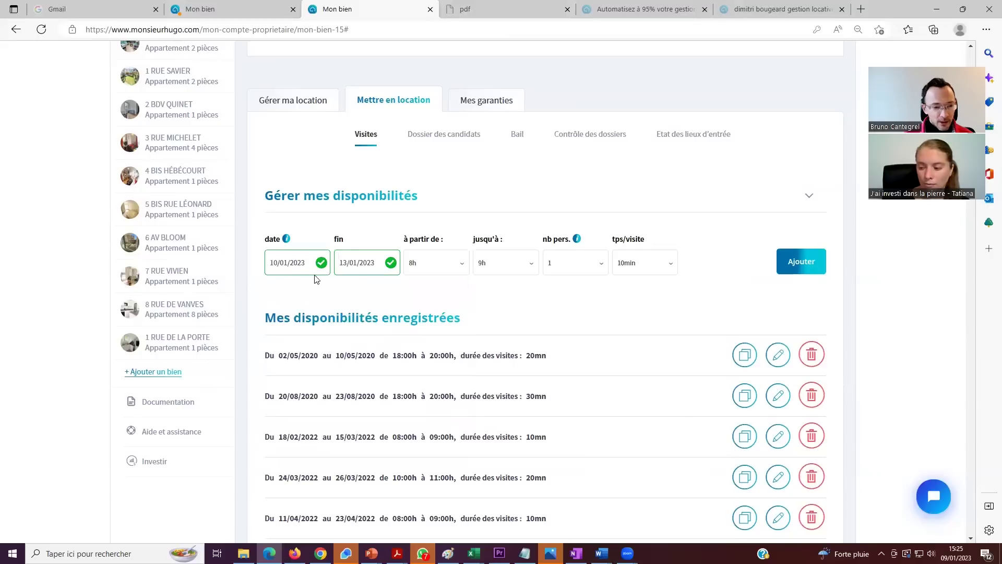
{"action": "left_click", "coordinate": [441, 269]}
{"action": "left_click", "coordinate": [436, 275]}
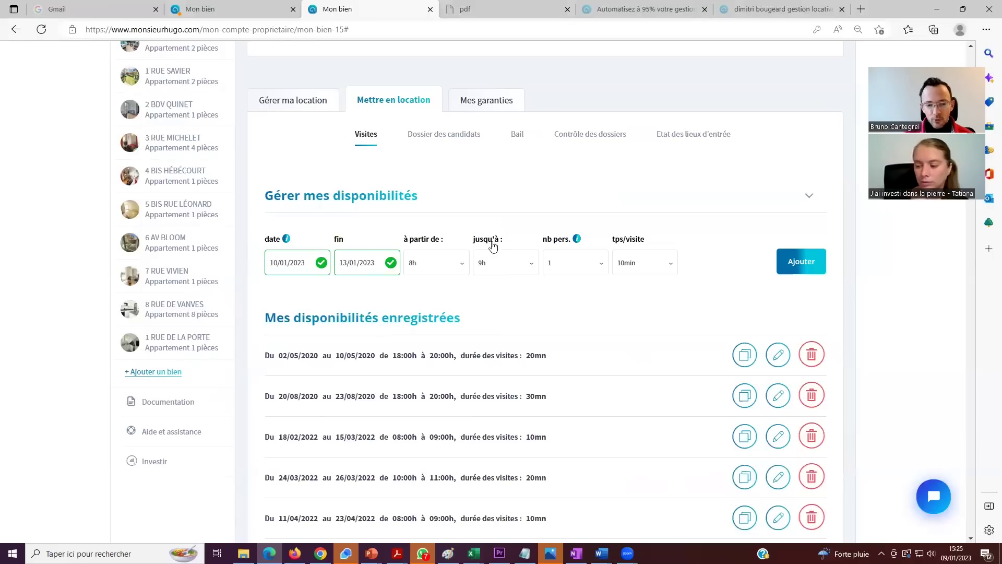
Add the new availability to the registered list and save the availabilities.
{"action": "left_click", "coordinate": [799, 262]}
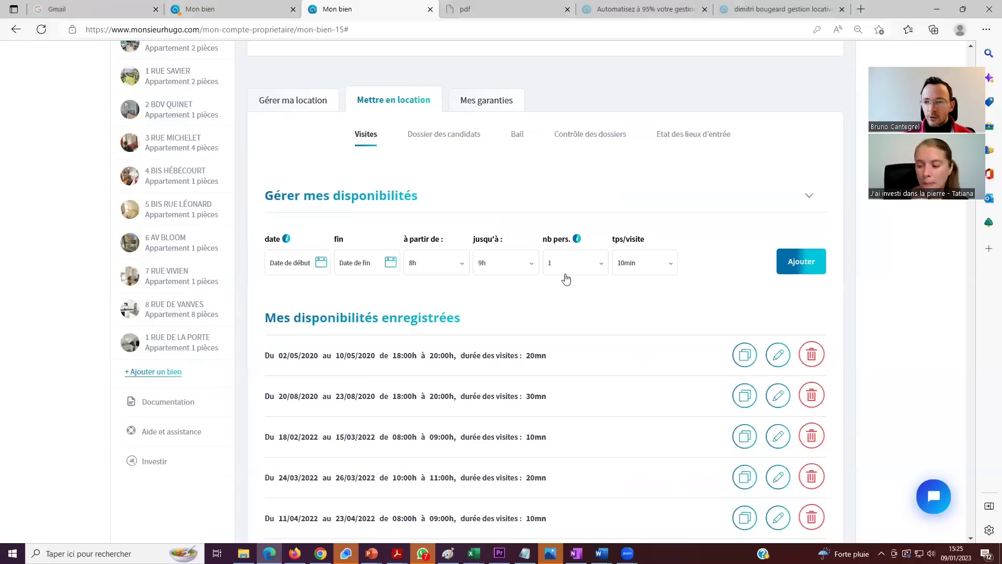
{"action": "scroll", "coordinate": [531, 287], "scroll_direction": "down", "scroll_amount": 10}
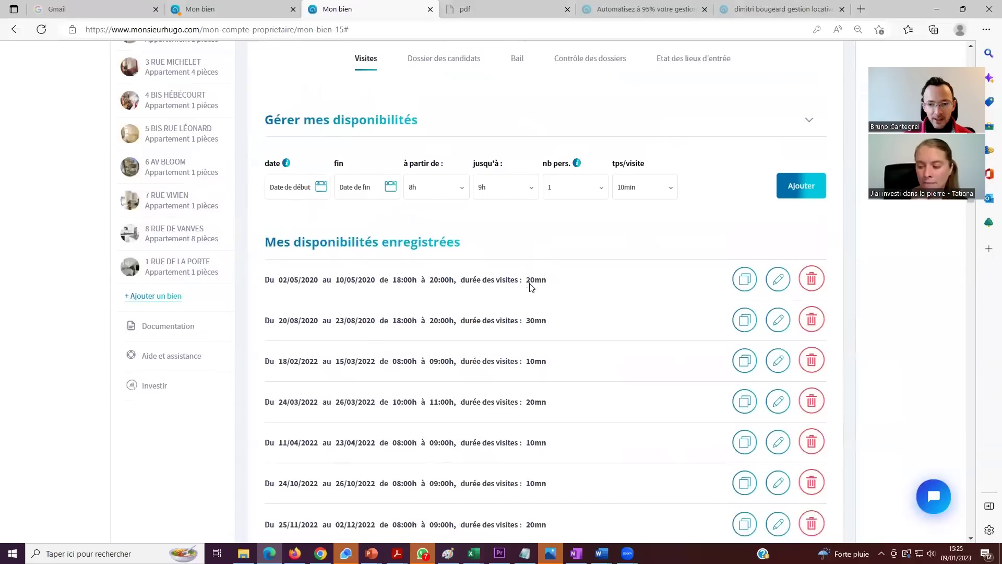
{"action": "scroll", "coordinate": [554, 143], "scroll_direction": "up", "scroll_amount": 2}
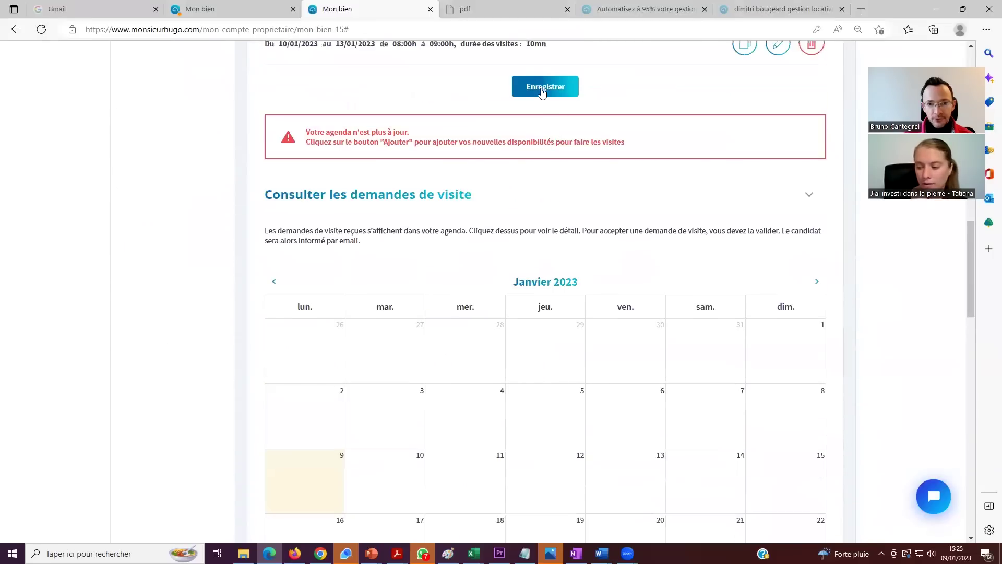
{"action": "left_click", "coordinate": [544, 92]}
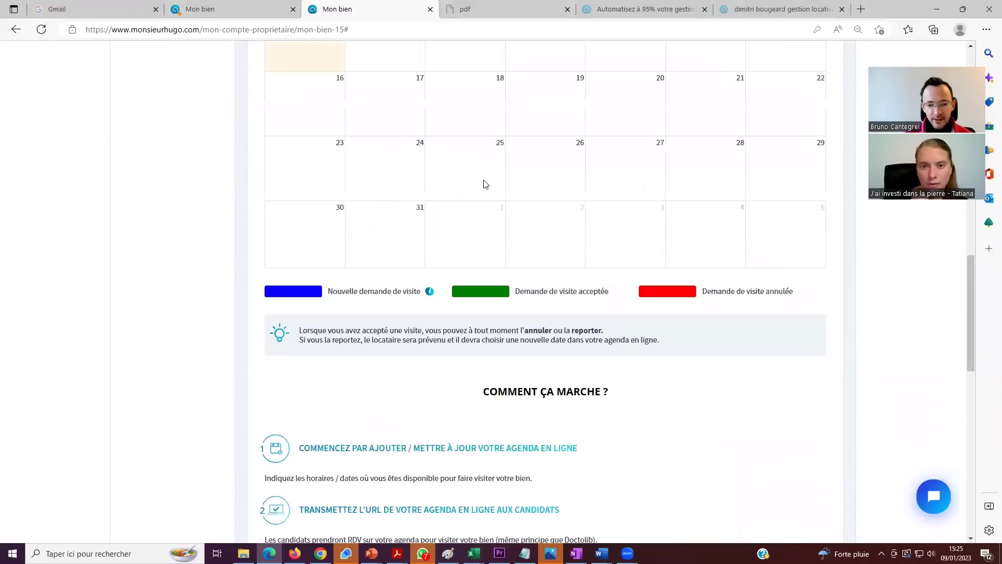
Copy the online booking URL meant for candidates who ask for a visit.
{"action": "scroll", "coordinate": [485, 184], "scroll_direction": "down", "scroll_amount": 15}
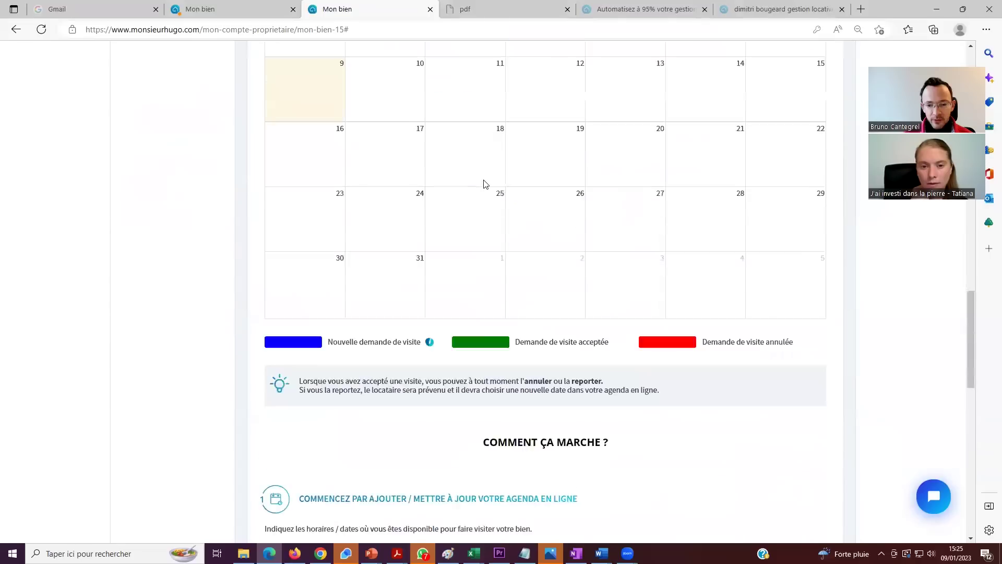
{"action": "scroll", "coordinate": [574, 336], "scroll_direction": "down", "scroll_amount": 2}
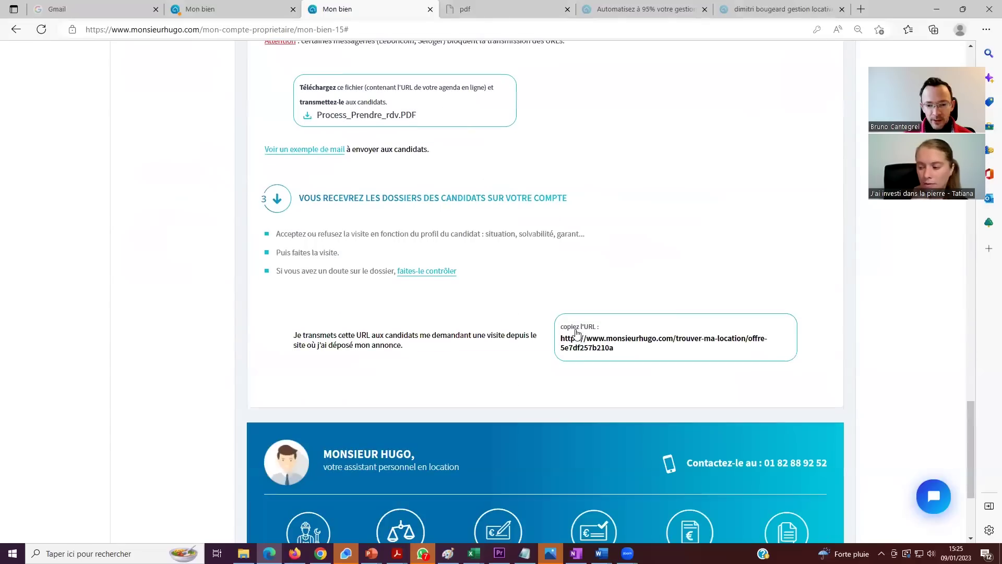
{"action": "left_click", "coordinate": [576, 324]}
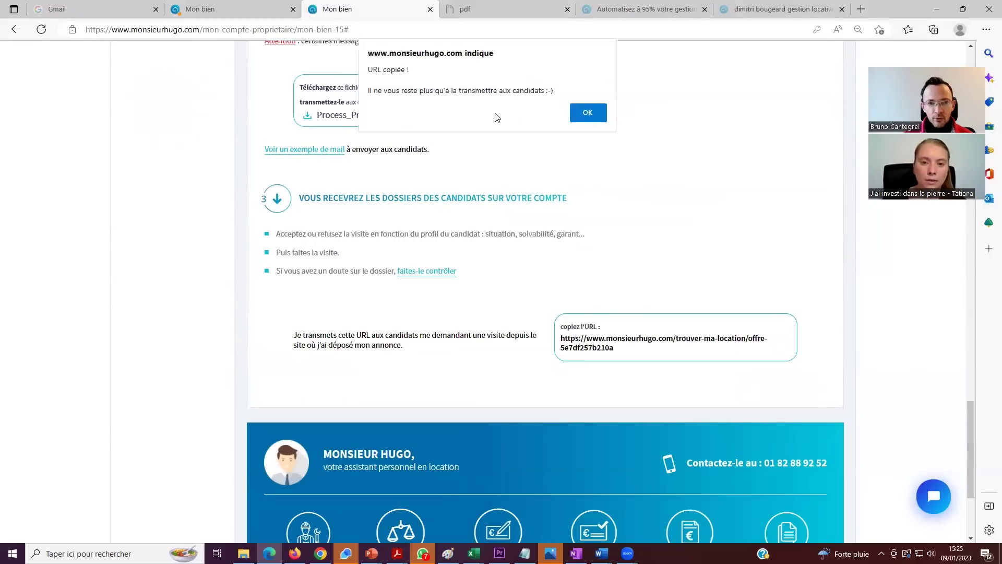
{"action": "left_click", "coordinate": [192, 13]}
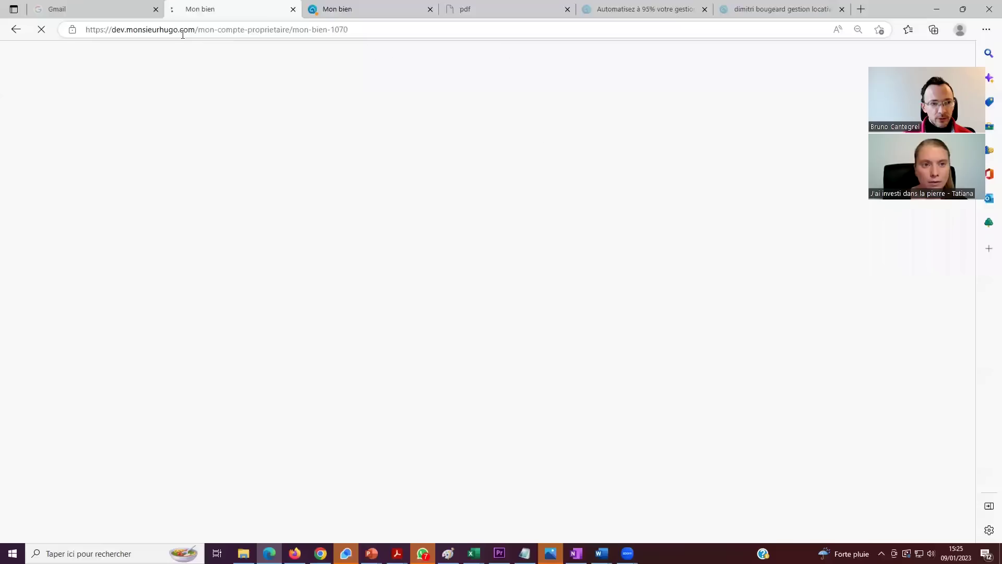
{"action": "left_click", "coordinate": [190, 30]}
{"action": "type", "text": "https://www.monsieurhugo.com/trouver-ma-location/offre-5e7df257b210a"}
{"action": "key", "text": "Return"}
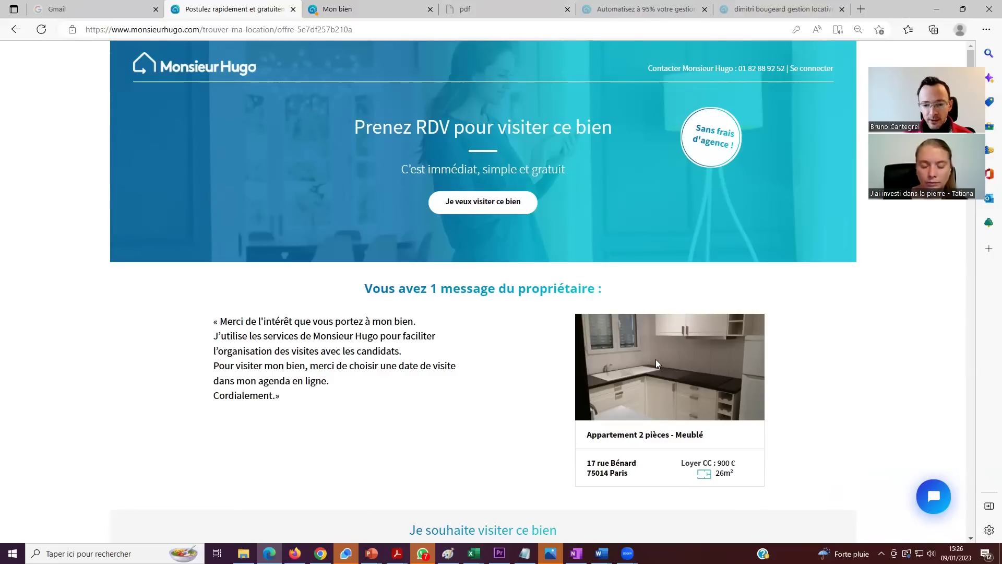
Validate the 08:30 visit slot on Friday 13 January and set the candidate's situation to en colocation.
{"action": "scroll", "coordinate": [656, 361], "scroll_direction": "down", "scroll_amount": 7}
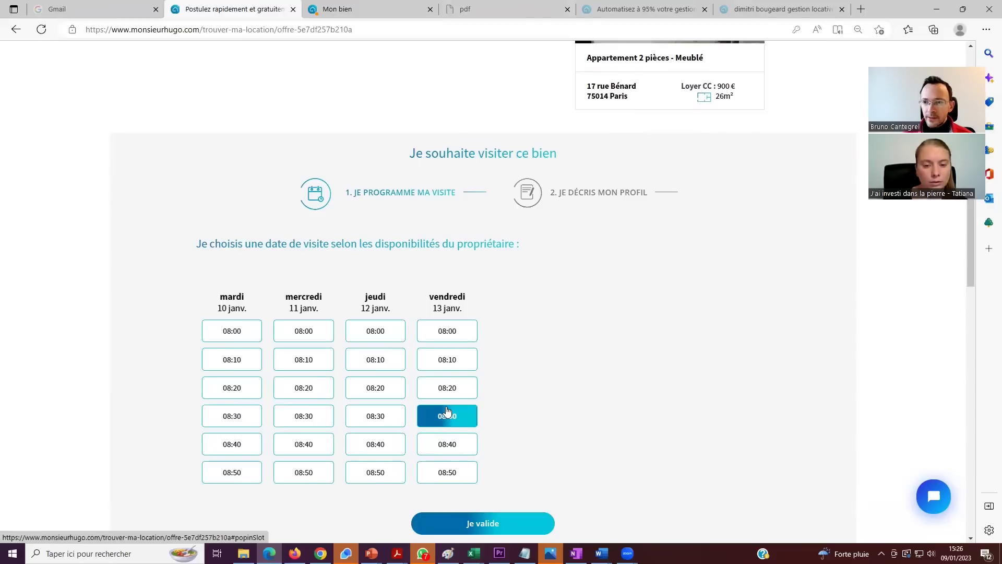
{"action": "left_click", "coordinate": [481, 524]}
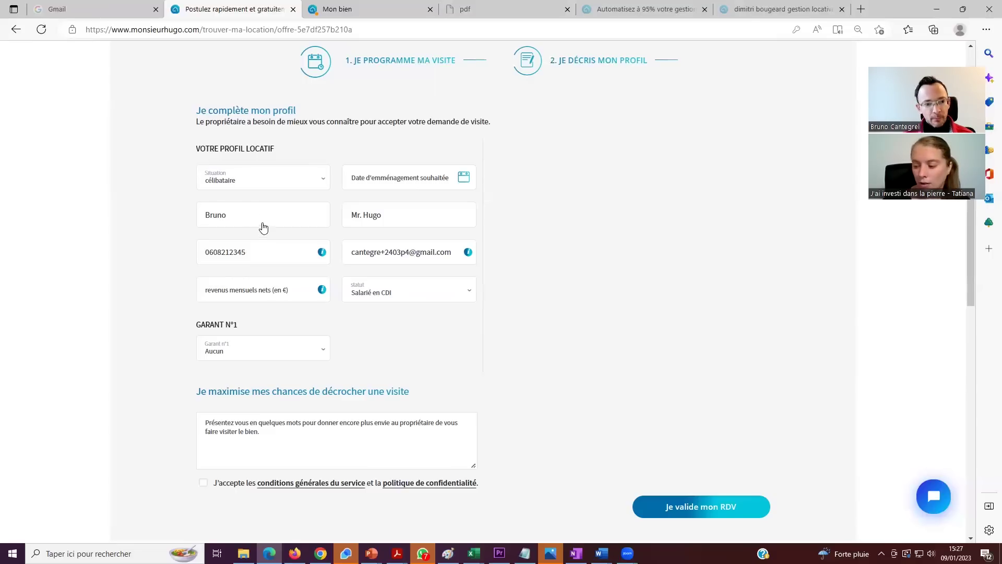
{"action": "left_click", "coordinate": [248, 183]}
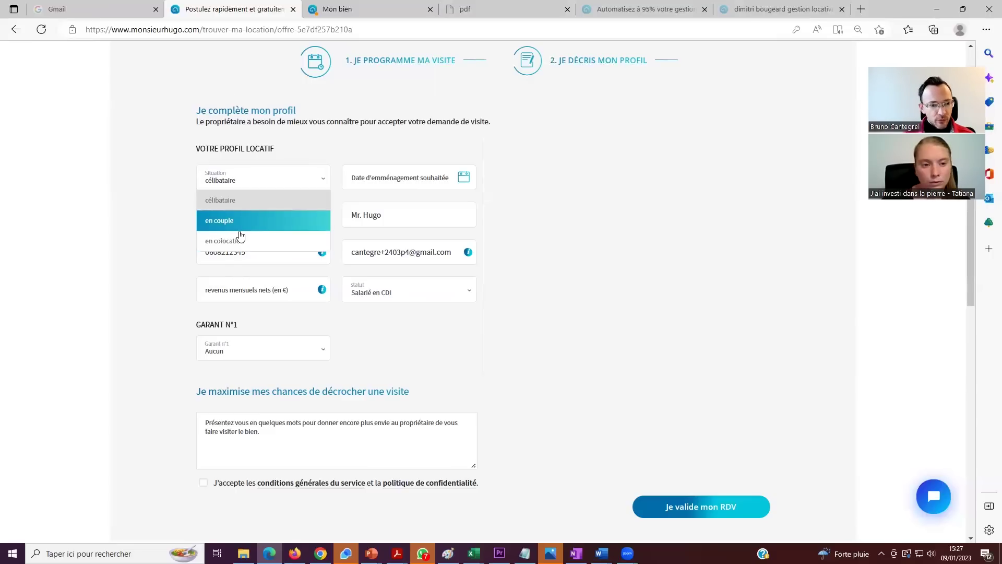
{"action": "left_click", "coordinate": [239, 241]}
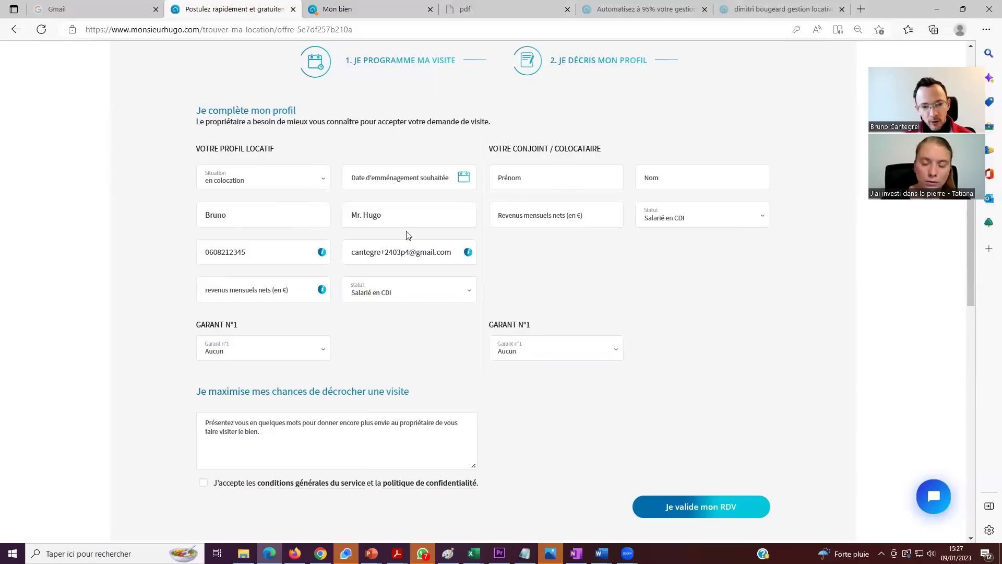
Set the candidate's first guarantor to Parent and the candidate's employment status to Fonctionnaire.
{"action": "left_click", "coordinate": [546, 225]}
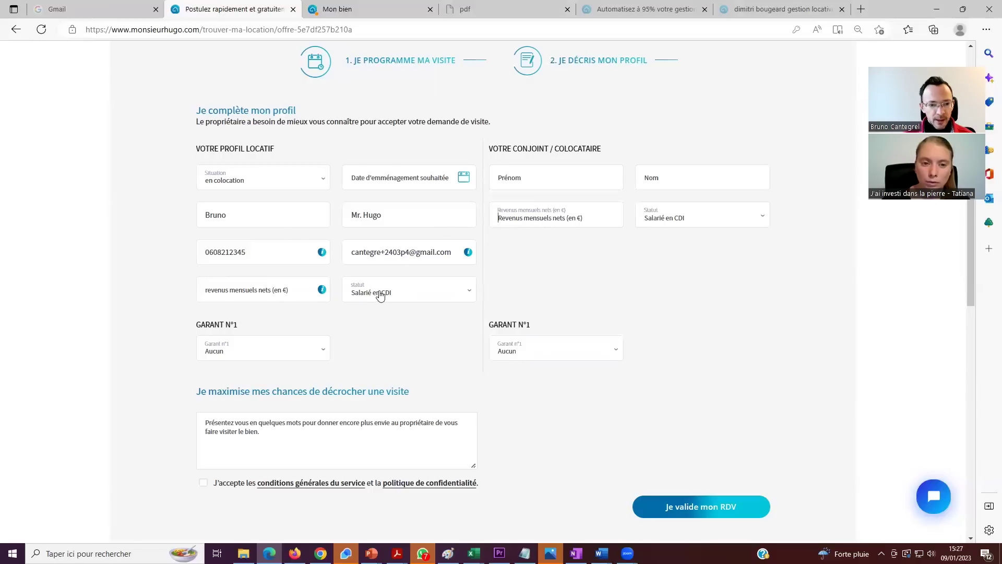
{"action": "left_click", "coordinate": [248, 353]}
{"action": "left_click", "coordinate": [233, 395]}
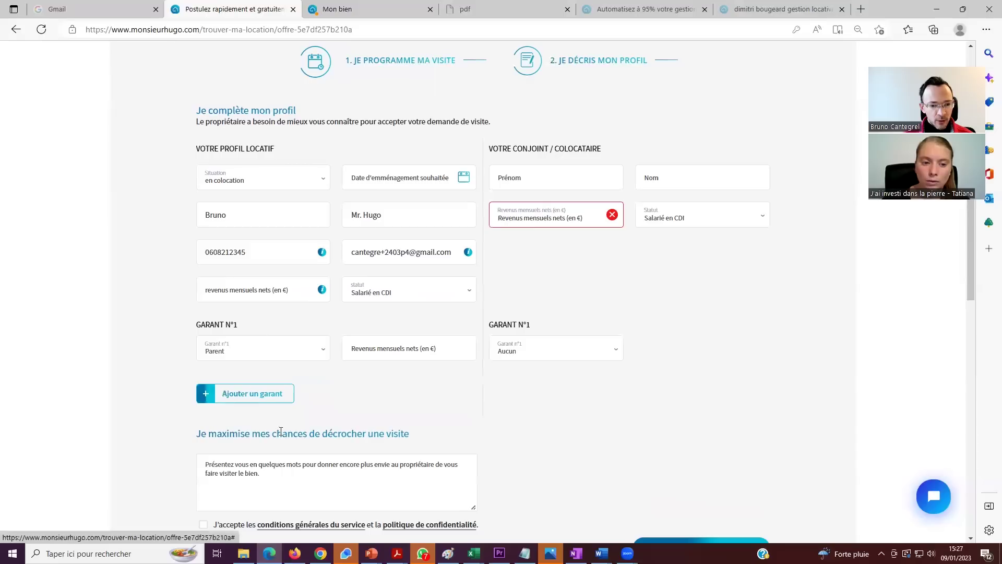
{"action": "left_click", "coordinate": [262, 294]}
{"action": "left_click", "coordinate": [407, 292]}
{"action": "left_click", "coordinate": [382, 354]}
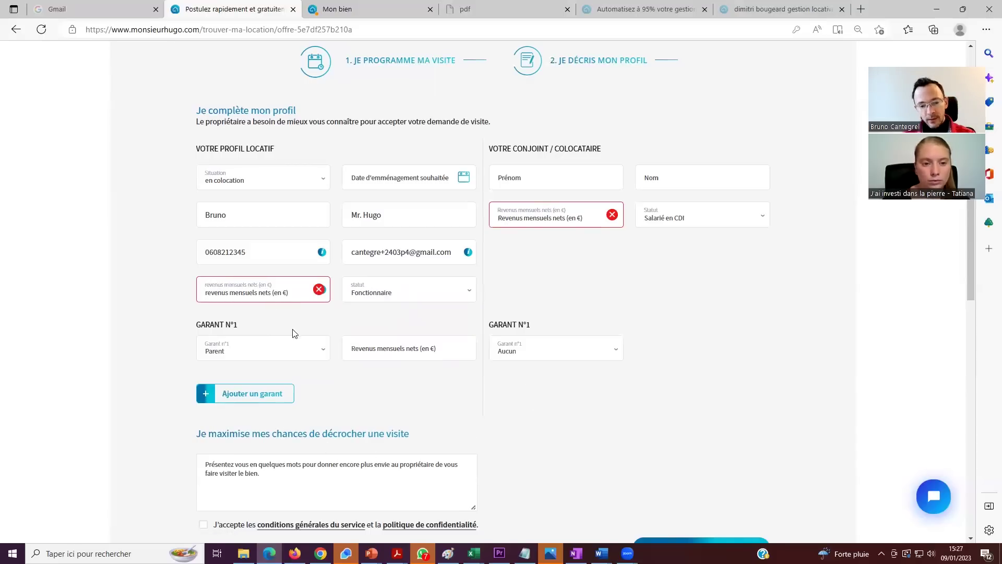
{"action": "scroll", "coordinate": [292, 331], "scroll_direction": "down", "scroll_amount": 3}
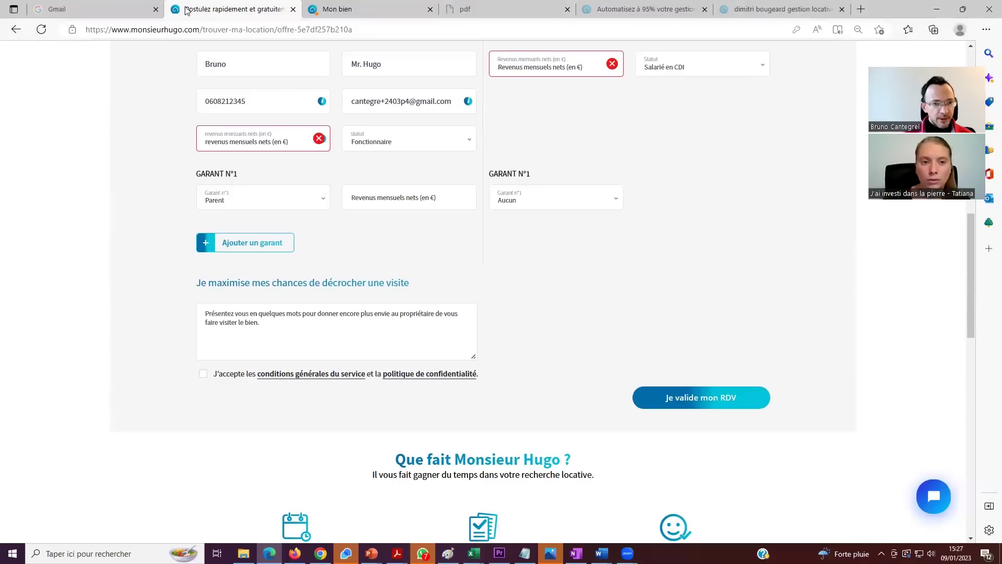
Return to the owner's property page, dismiss the copied-URL alert and go back to the registered availabilities.
{"action": "key", "text": "ctrl+Tab"}
{"action": "left_click", "coordinate": [576, 115]}
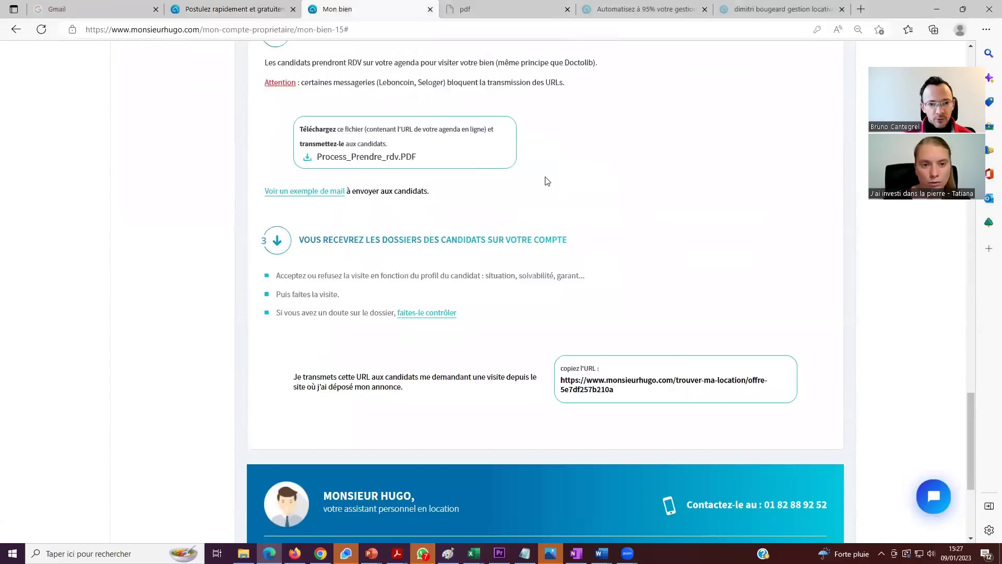
{"action": "scroll", "coordinate": [547, 181], "scroll_direction": "up", "scroll_amount": 20}
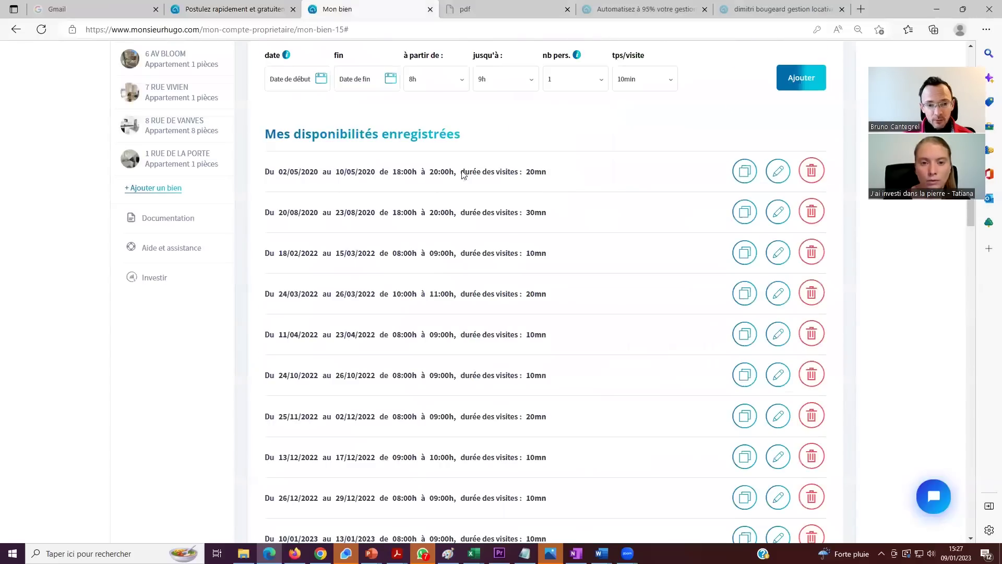
Open the property's Dossier des candidats section and look through the received application cards.
{"action": "scroll", "coordinate": [463, 175], "scroll_direction": "up", "scroll_amount": 8}
{"action": "left_click", "coordinate": [443, 360]}
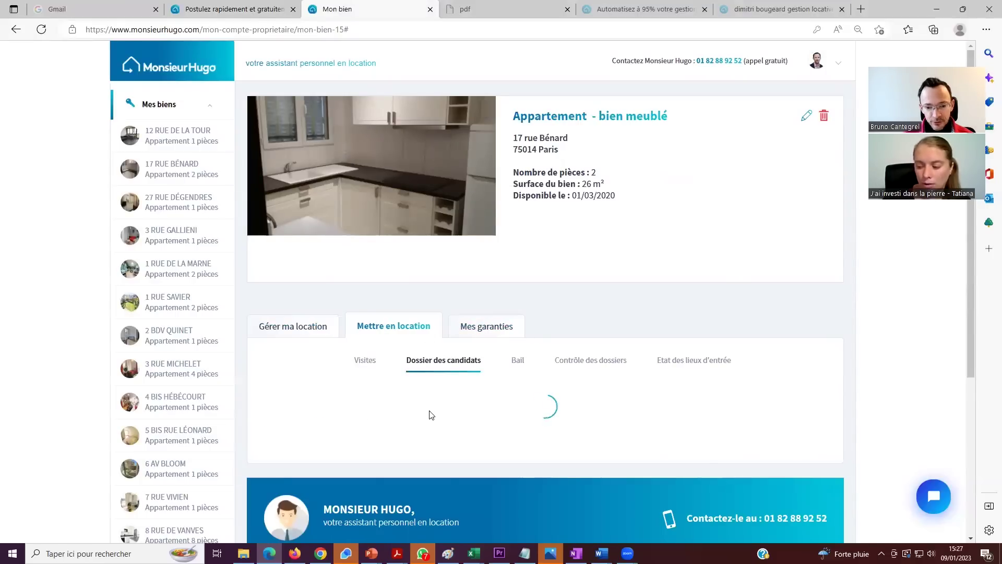
{"action": "scroll", "coordinate": [424, 409], "scroll_direction": "down", "scroll_amount": 6}
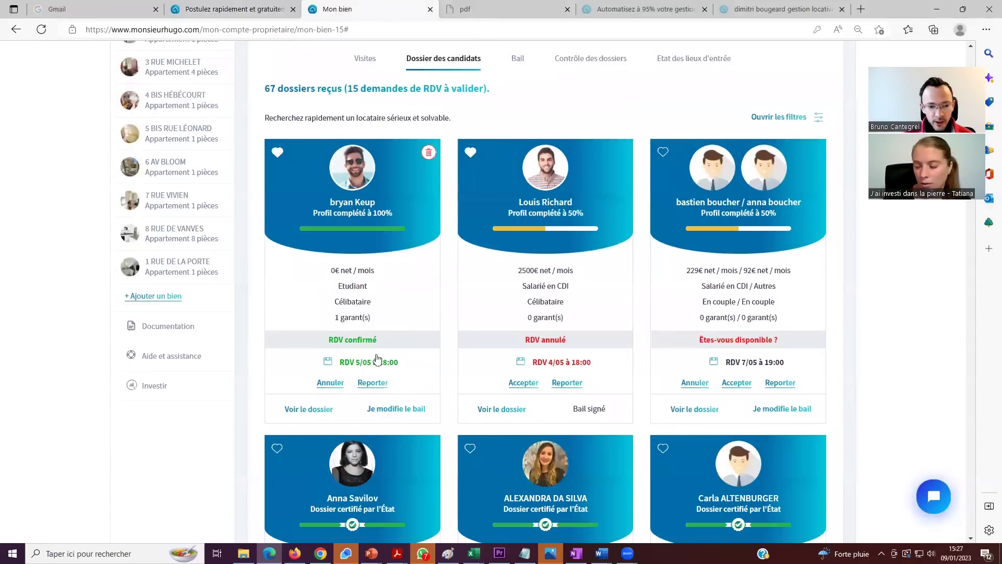
{"action": "scroll", "coordinate": [551, 284], "scroll_direction": "down", "scroll_amount": 2}
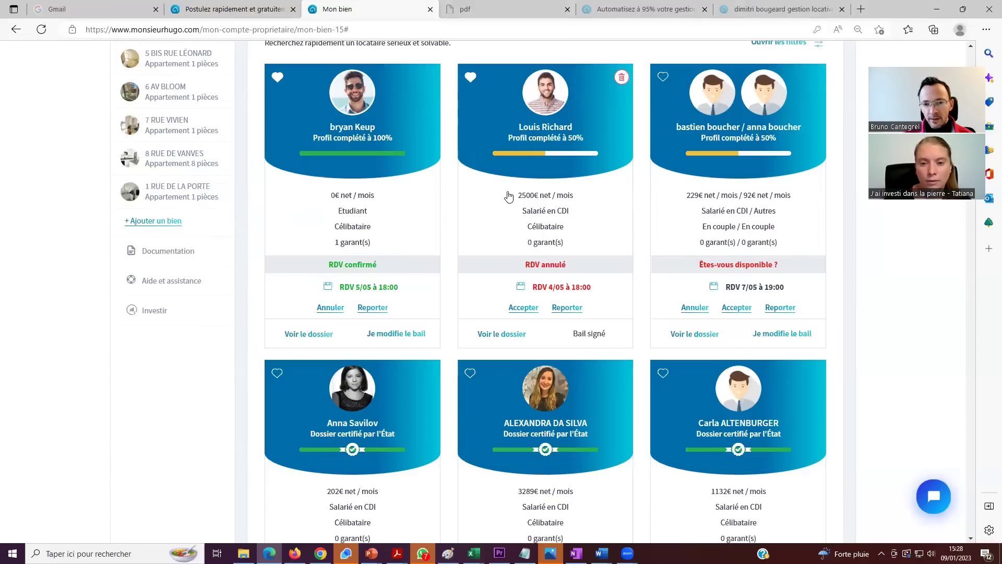
{"action": "scroll", "coordinate": [497, 308], "scroll_direction": "down", "scroll_amount": 2}
{"action": "scroll", "coordinate": [497, 308], "scroll_direction": "up", "scroll_amount": 2}
{"action": "scroll", "coordinate": [515, 230], "scroll_direction": "down", "scroll_amount": 3}
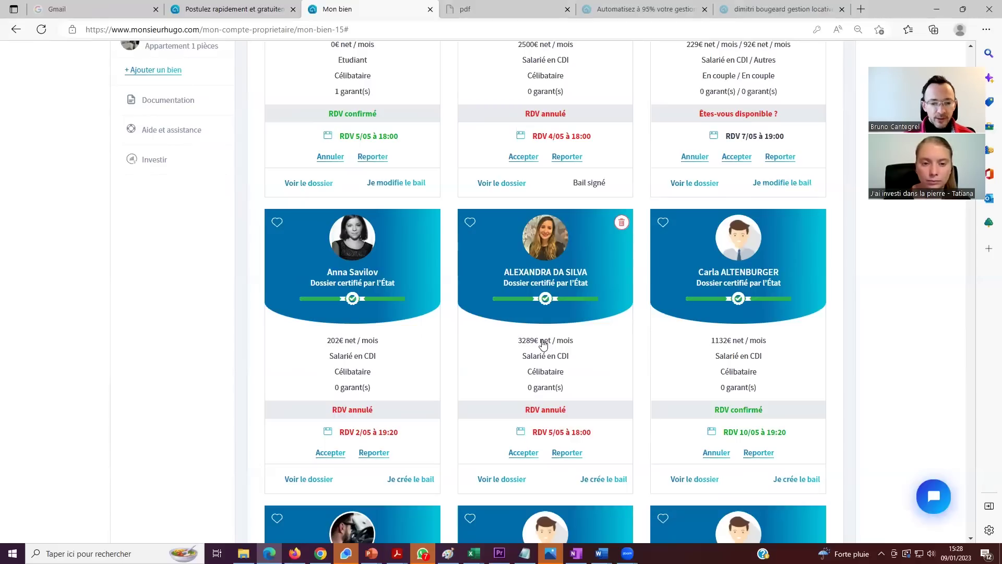
Open the file of the state-certified candidate earning 3289 € net per month, read the personal application message in full, and close the file.
{"action": "left_click", "coordinate": [622, 439]}
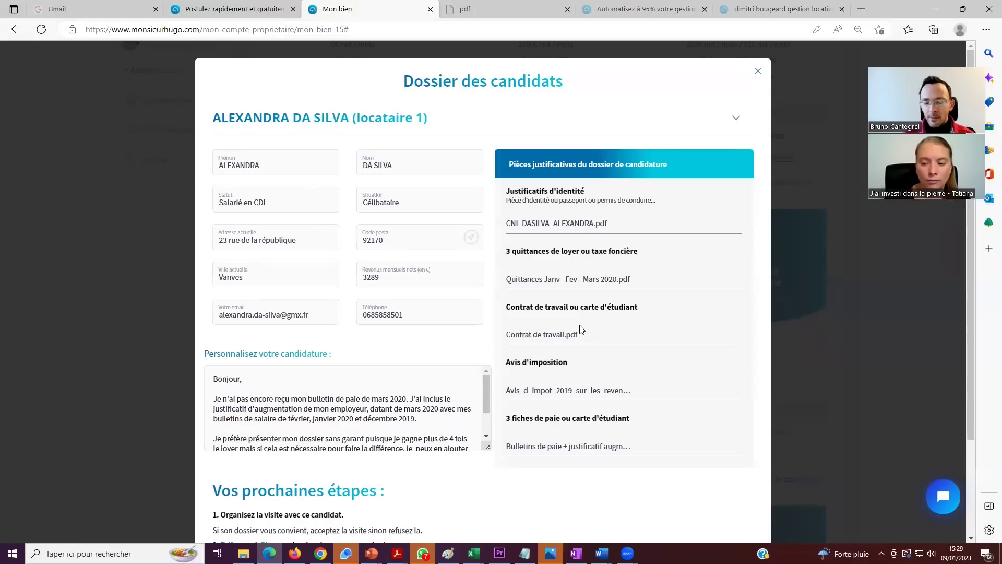
{"action": "mouse_move", "coordinate": [485, 394]}
{"action": "left_mouse_down"}
{"action": "mouse_move", "coordinate": [486, 416]}
{"action": "mouse_move", "coordinate": [491, 398]}
{"action": "left_mouse_up"}
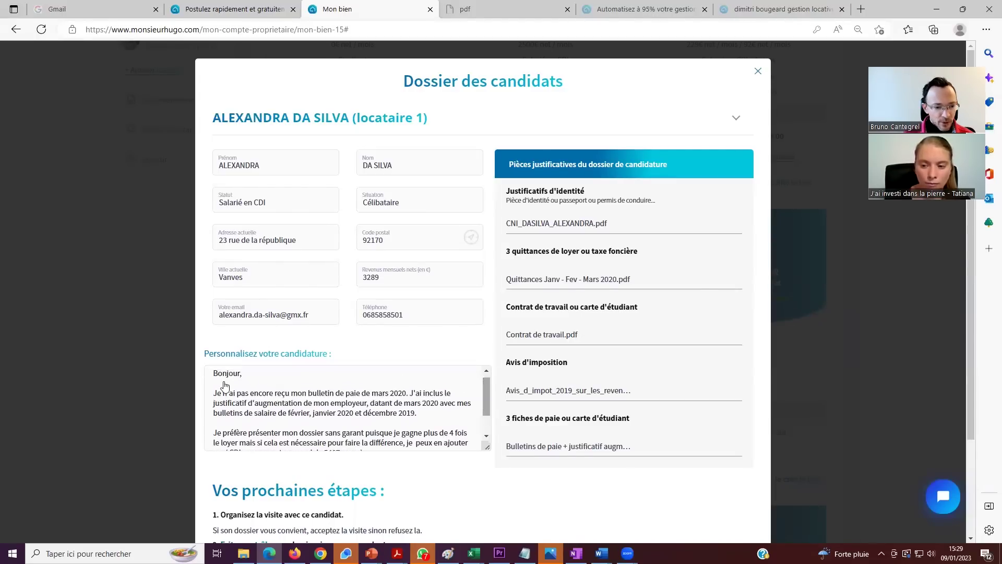
{"action": "left_click_drag", "start_coordinate": [223, 397], "coordinate": [219, 411]}
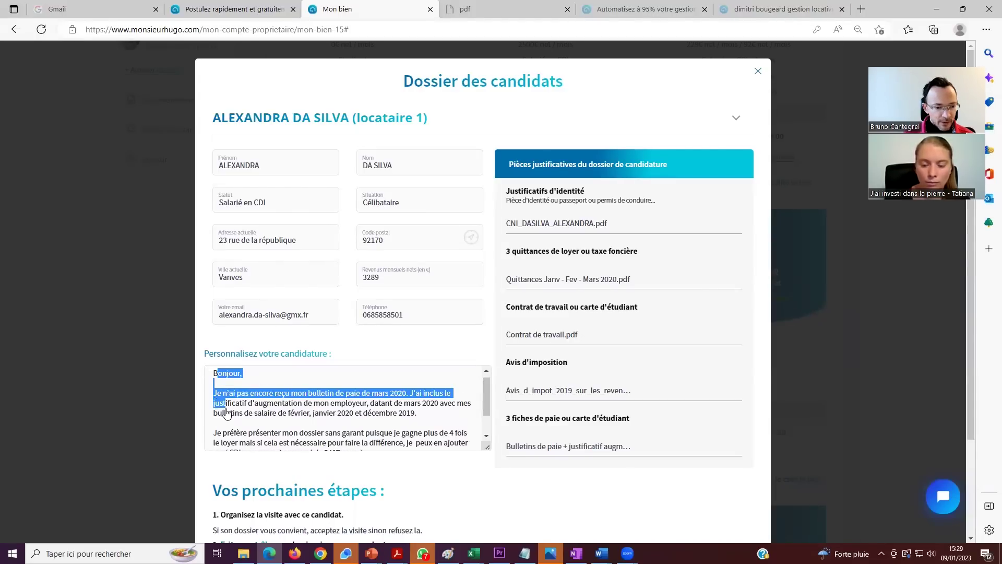
{"action": "left_click", "coordinate": [220, 411]}
{"action": "left_click_drag", "start_coordinate": [487, 393], "coordinate": [486, 393]}
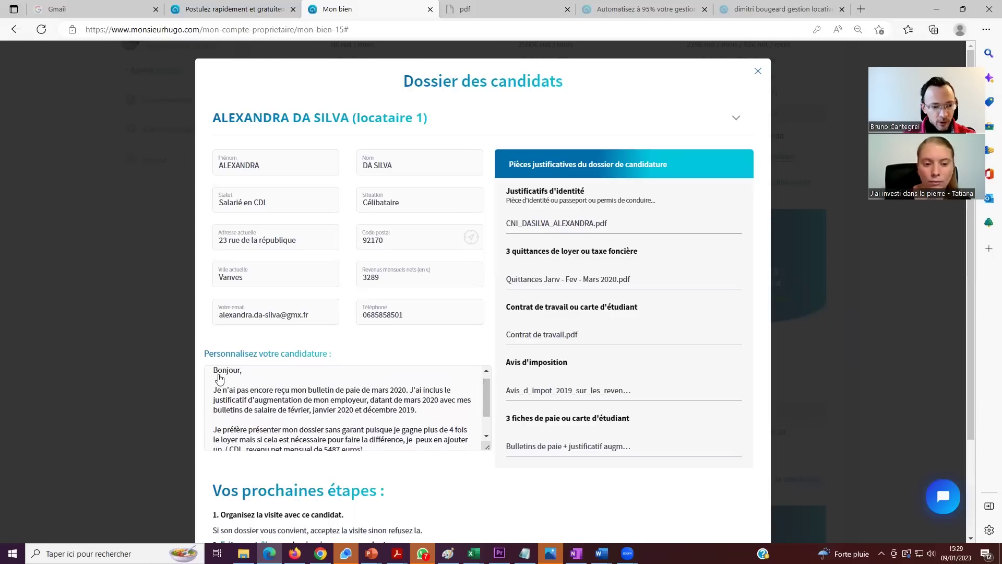
{"action": "left_click_drag", "start_coordinate": [214, 371], "coordinate": [235, 450]}
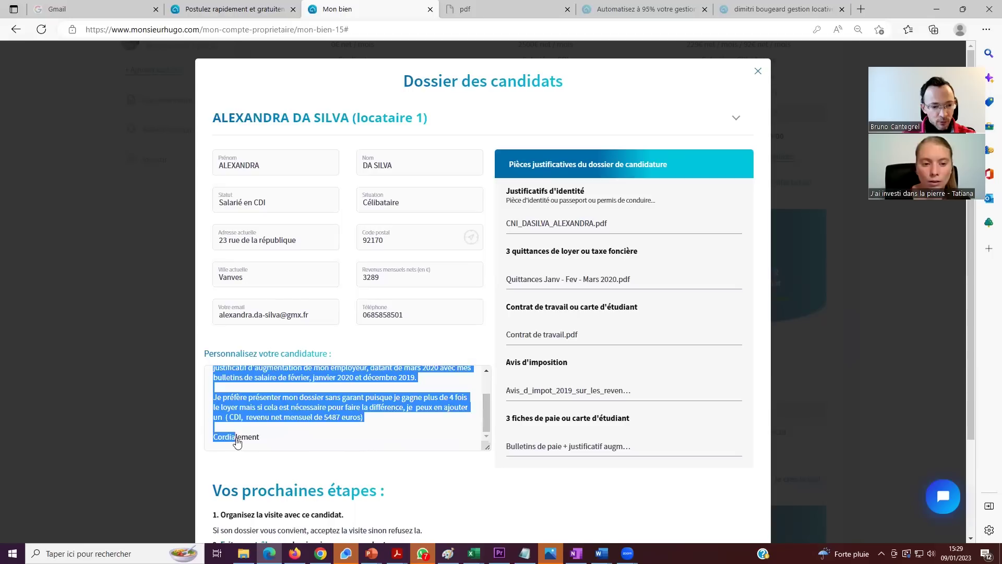
{"action": "left_click", "coordinate": [330, 413]}
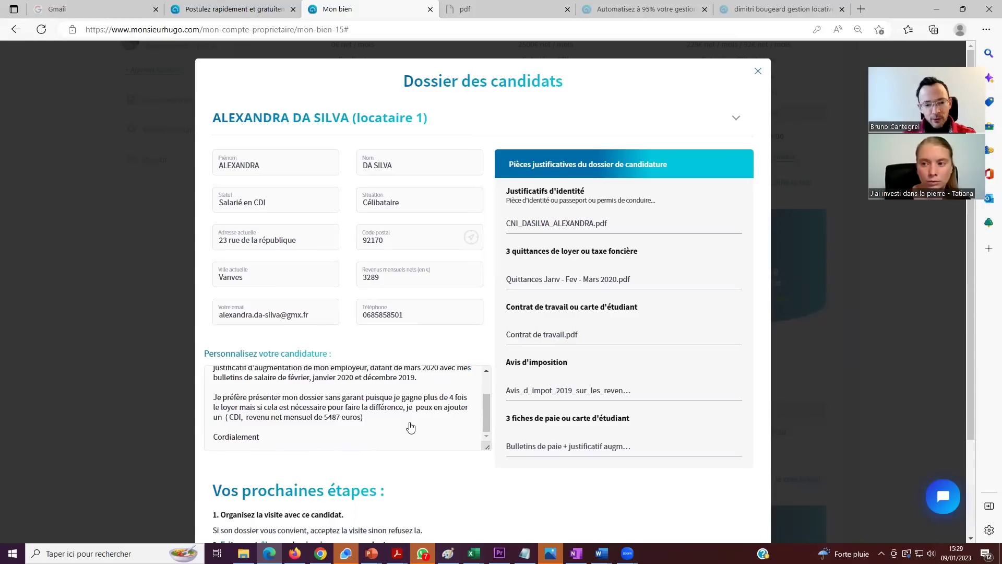
{"action": "left_click", "coordinate": [758, 71]}
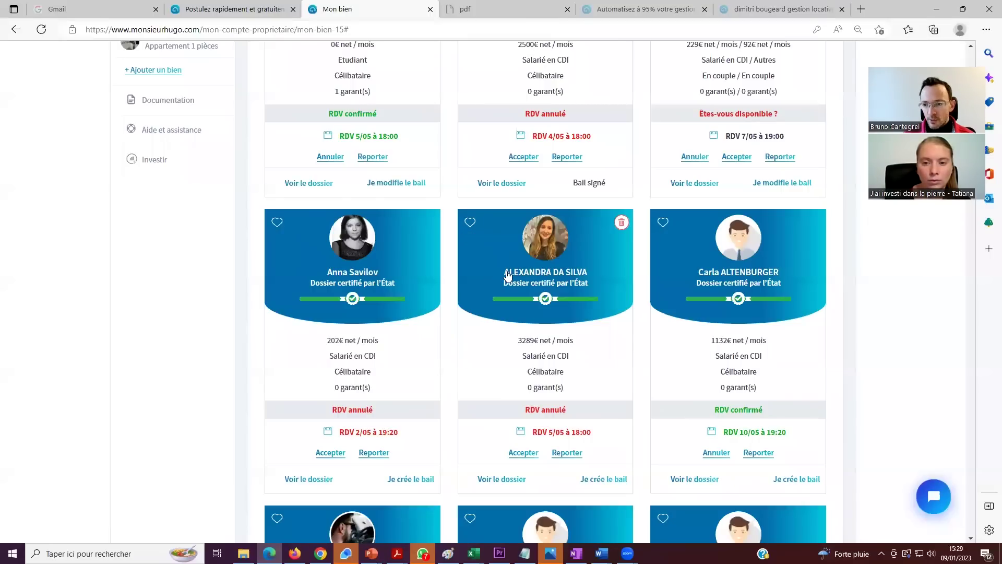
Open the candidate filters and compare the available criteria with the candidates' application cards.
{"action": "scroll", "coordinate": [528, 308], "scroll_direction": "up", "scroll_amount": 7}
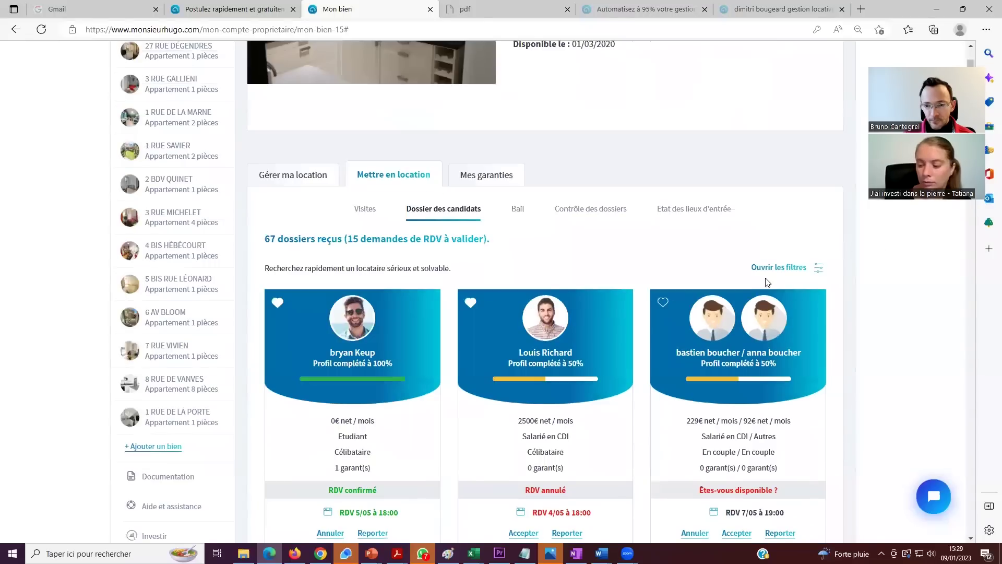
{"action": "left_click", "coordinate": [771, 270]}
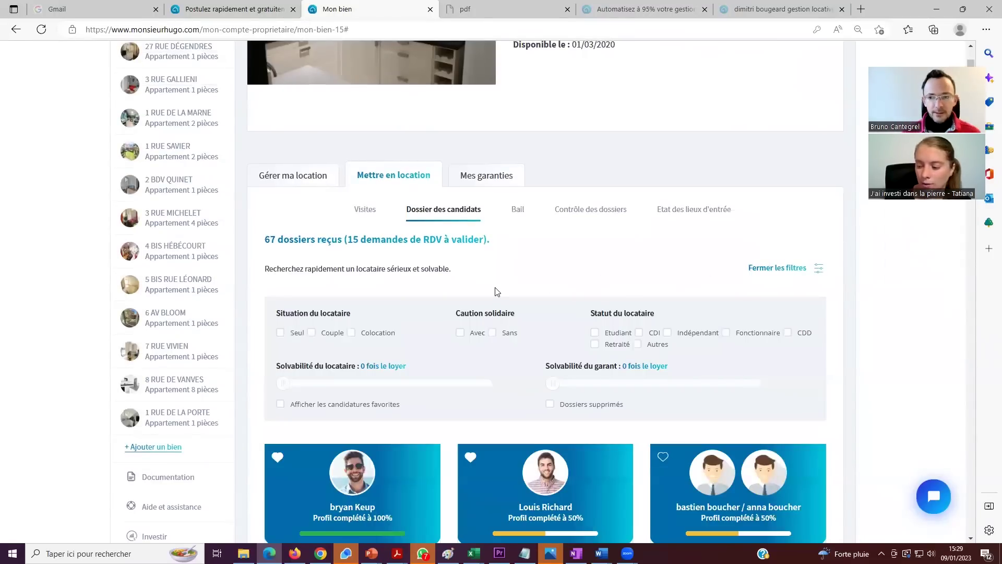
{"action": "scroll", "coordinate": [457, 301], "scroll_direction": "down", "scroll_amount": 4}
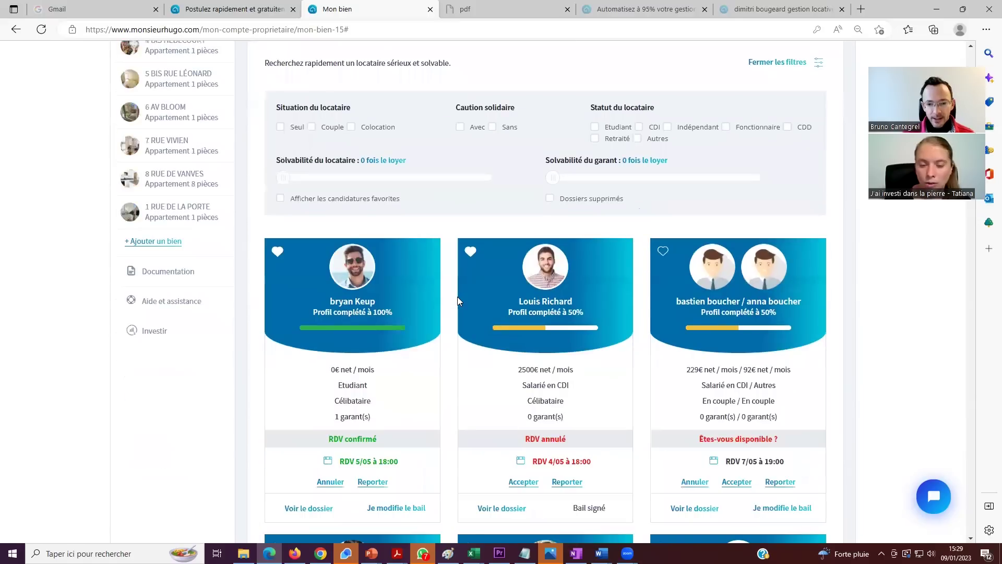
{"action": "scroll", "coordinate": [457, 301], "scroll_direction": "down", "scroll_amount": 6}
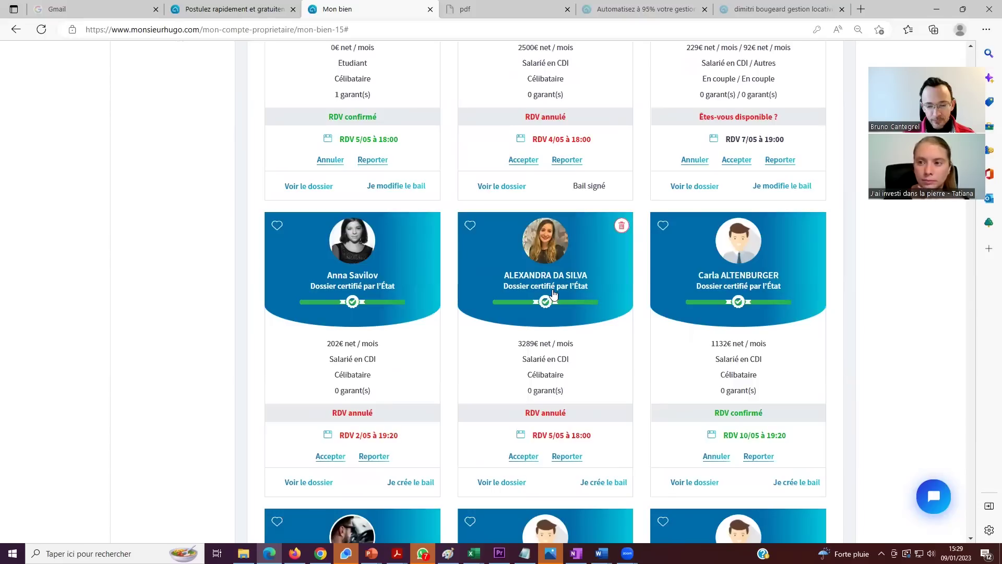
{"action": "scroll", "coordinate": [555, 294], "scroll_direction": "up", "scroll_amount": 7}
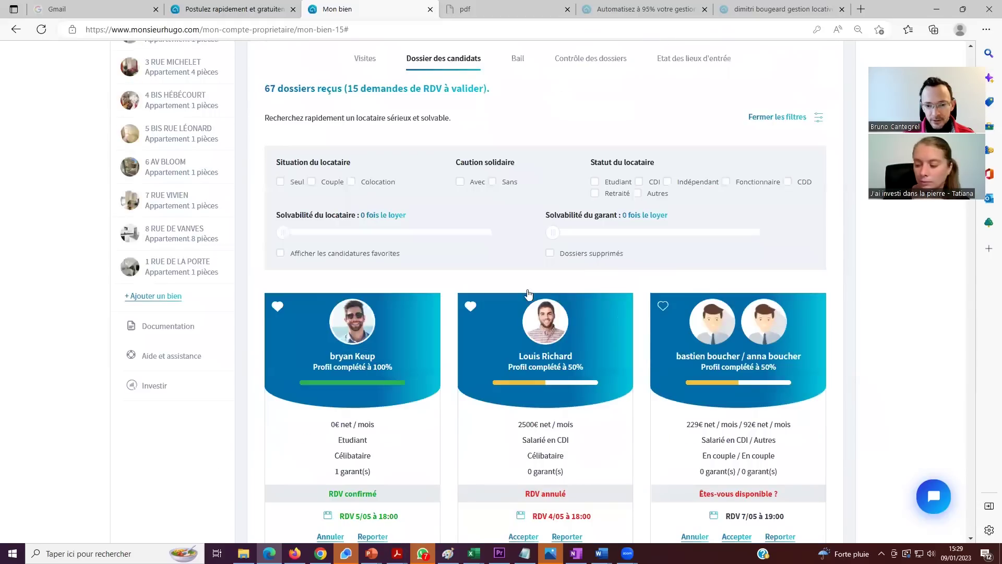
Open the Contrôle des dossiers section and highlight the BFM statement on the share of falsified files.
{"action": "scroll", "coordinate": [529, 294], "scroll_direction": "up", "scroll_amount": 4}
{"action": "left_click", "coordinate": [574, 287]}
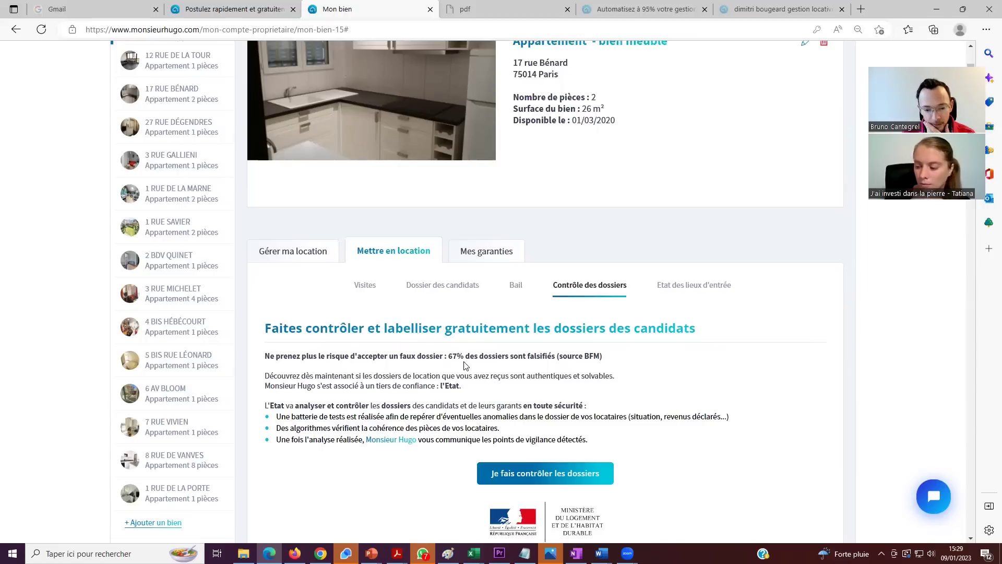
{"action": "scroll", "coordinate": [466, 365], "scroll_direction": "up", "scroll_amount": 1}
{"action": "scroll", "coordinate": [466, 365], "scroll_direction": "down", "scroll_amount": 2}
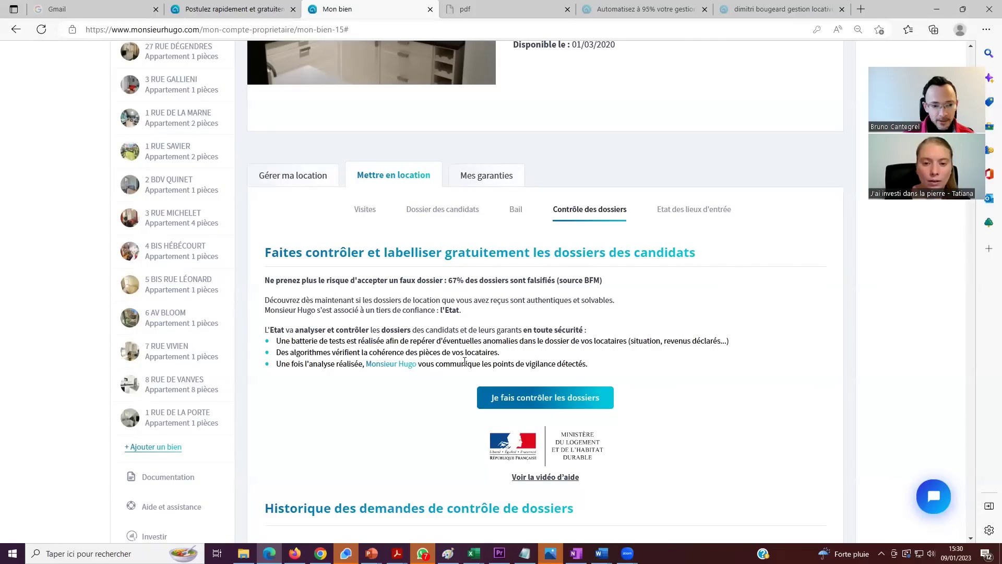
{"action": "left_click_drag", "start_coordinate": [449, 281], "coordinate": [603, 280]}
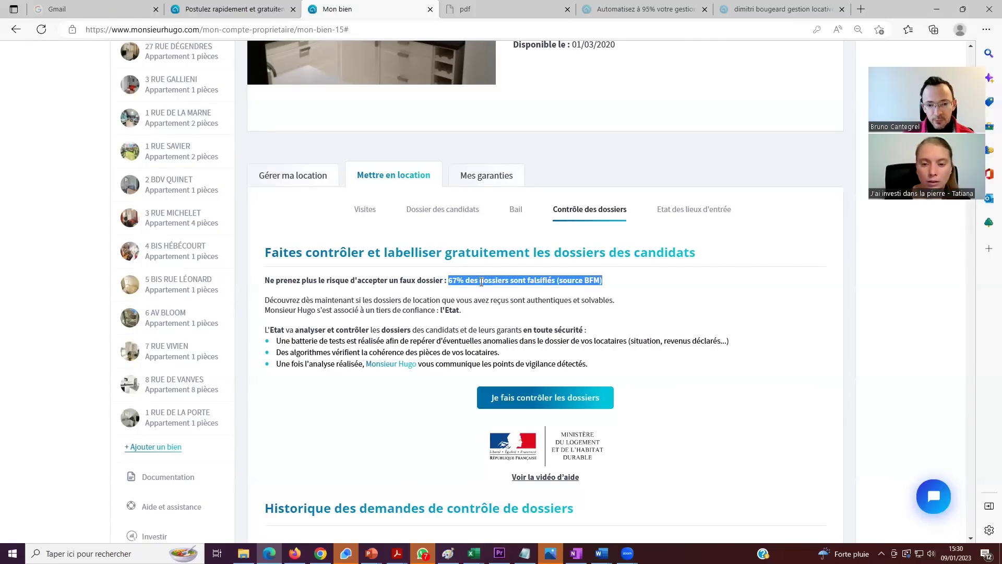
{"action": "left_click", "coordinate": [519, 283]}
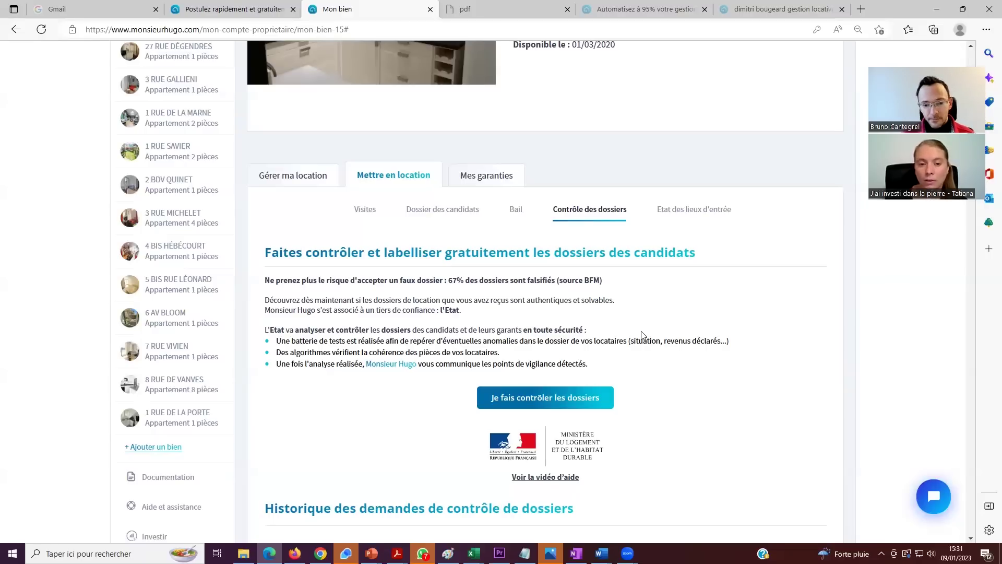
Examine the history of file control requests, comparing the status and result of certified and incomplete files.
{"action": "scroll", "coordinate": [358, 179], "scroll_direction": "down", "scroll_amount": 4}
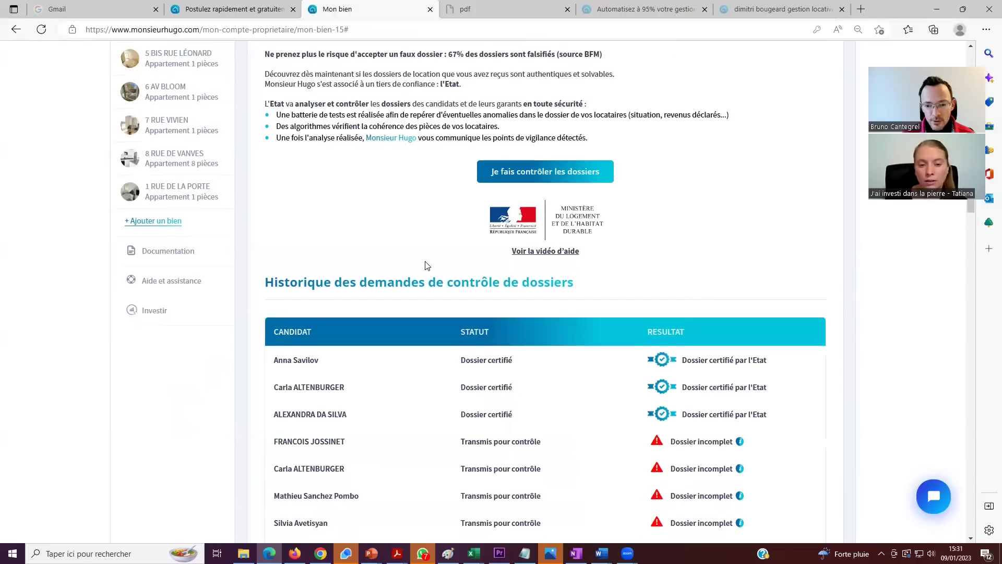
{"action": "scroll", "coordinate": [425, 265], "scroll_direction": "up", "scroll_amount": 1}
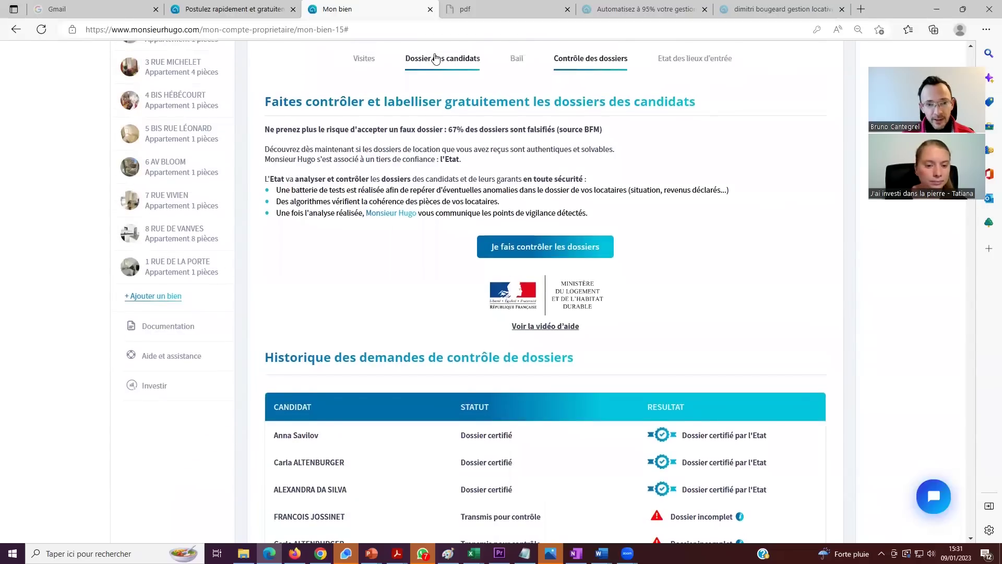
{"action": "left_click_drag", "start_coordinate": [282, 436], "coordinate": [351, 488]}
{"action": "left_click_drag", "start_coordinate": [465, 489], "coordinate": [485, 493]}
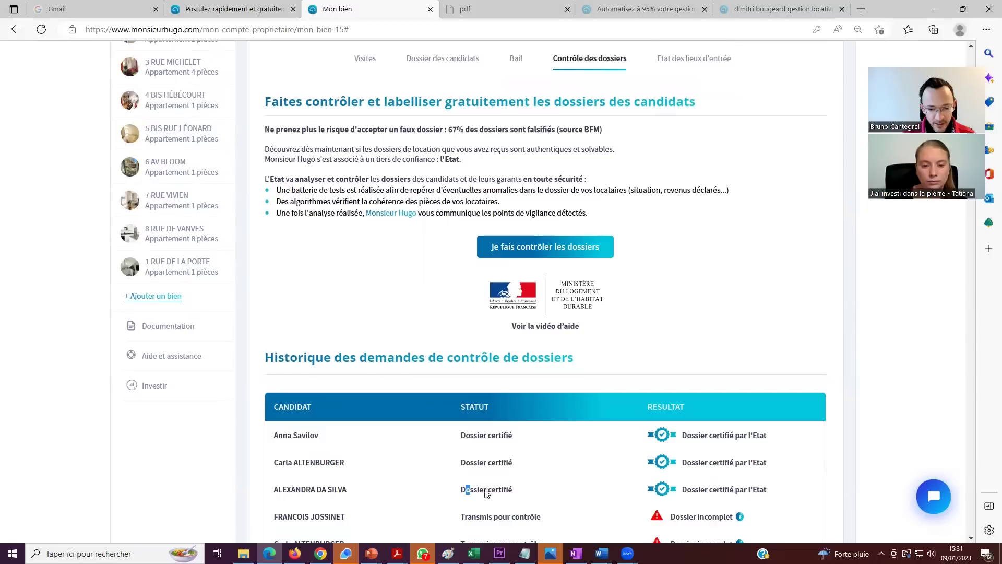
{"action": "left_click", "coordinate": [773, 488]}
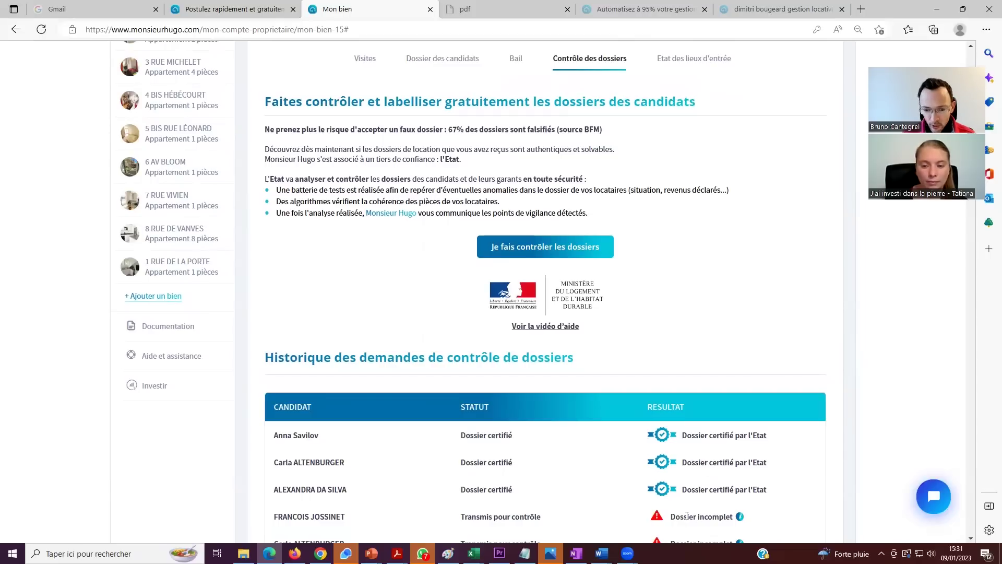
{"action": "scroll", "coordinate": [686, 515], "scroll_direction": "down", "scroll_amount": 2}
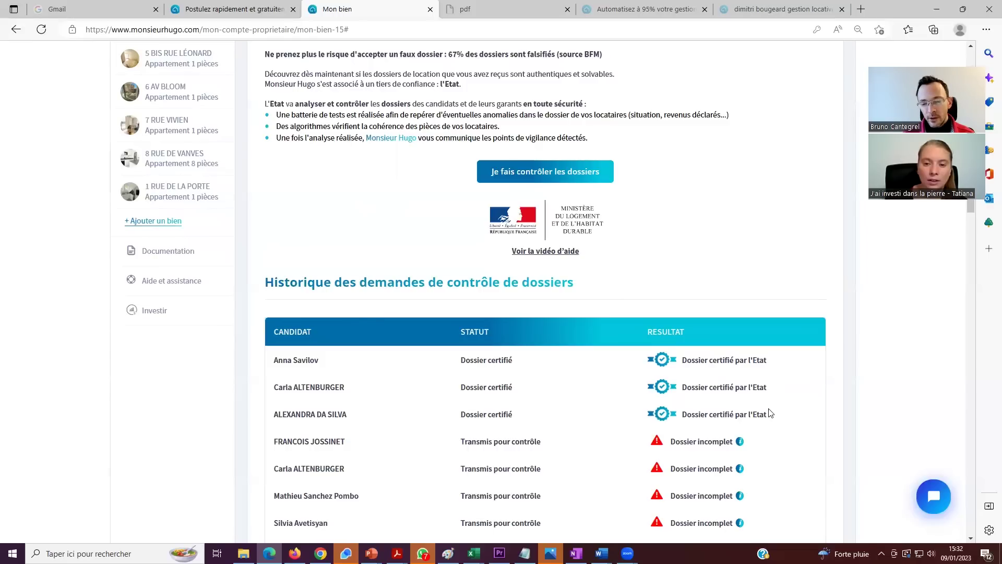
Return to the candidates' files, filter them by Etudiant status and Caution solidaire Avec, and review the matching cards.
{"action": "scroll", "coordinate": [769, 412], "scroll_direction": "up", "scroll_amount": 3}
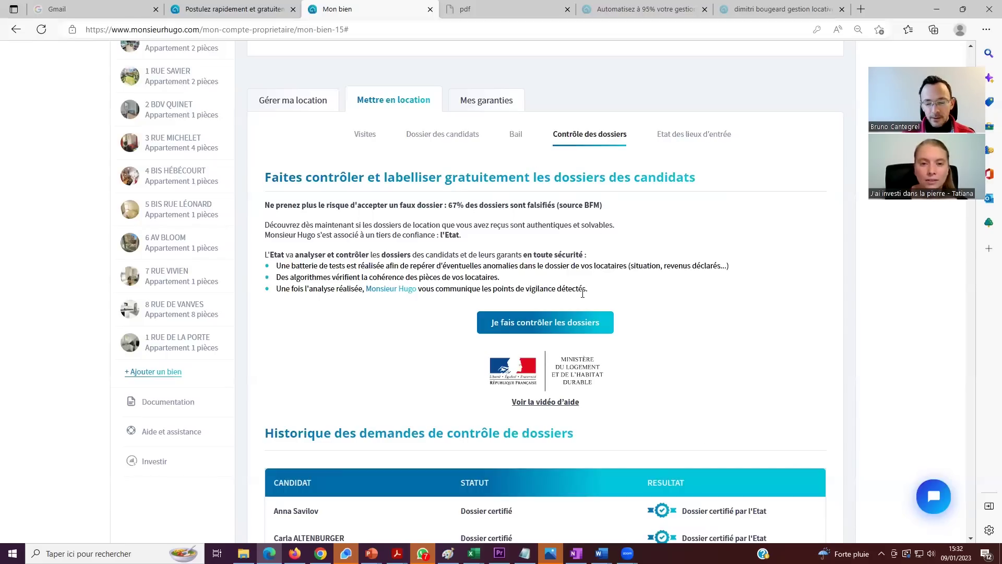
{"action": "left_click", "coordinate": [448, 137]}
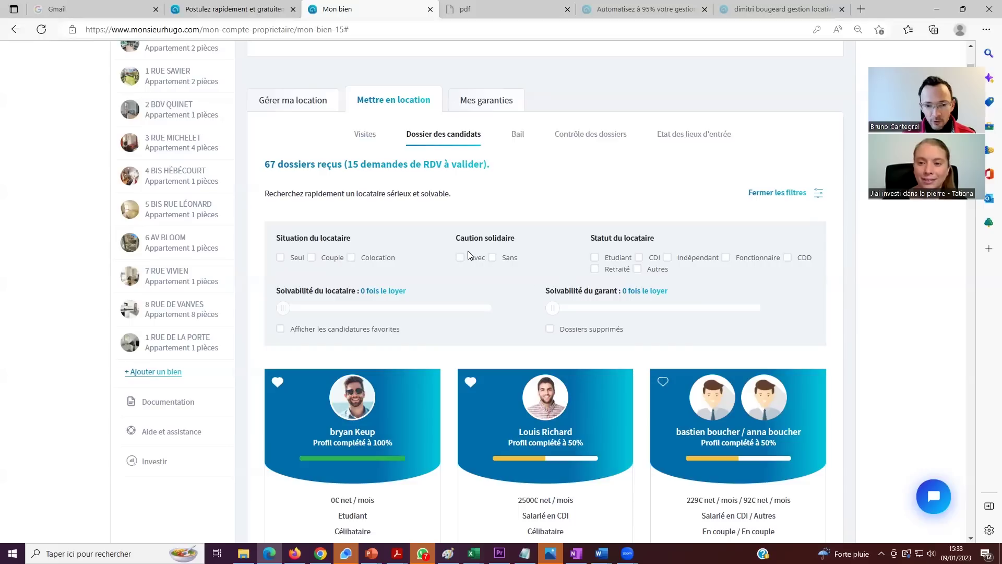
{"action": "left_click", "coordinate": [598, 261]}
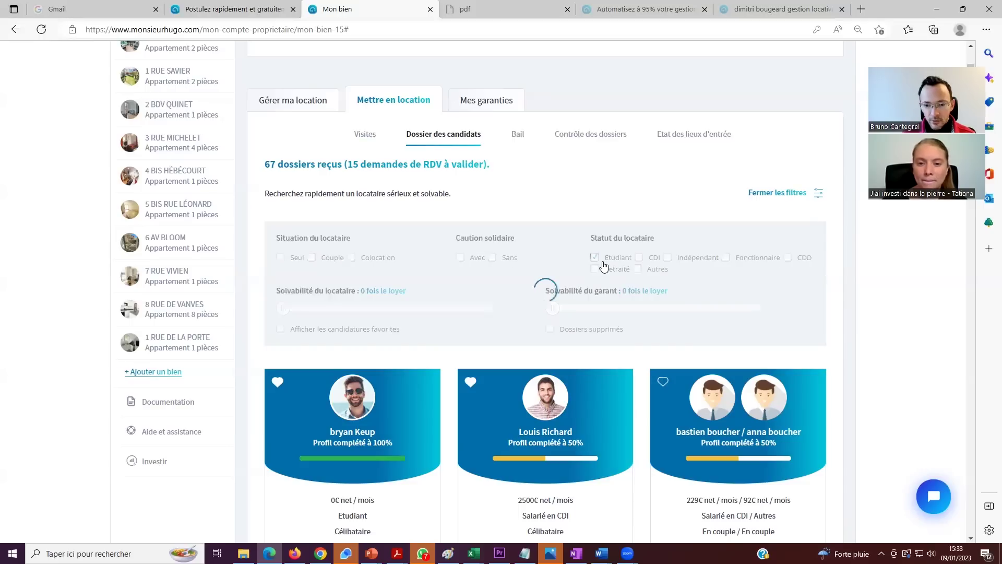
{"action": "left_click", "coordinate": [460, 260]}
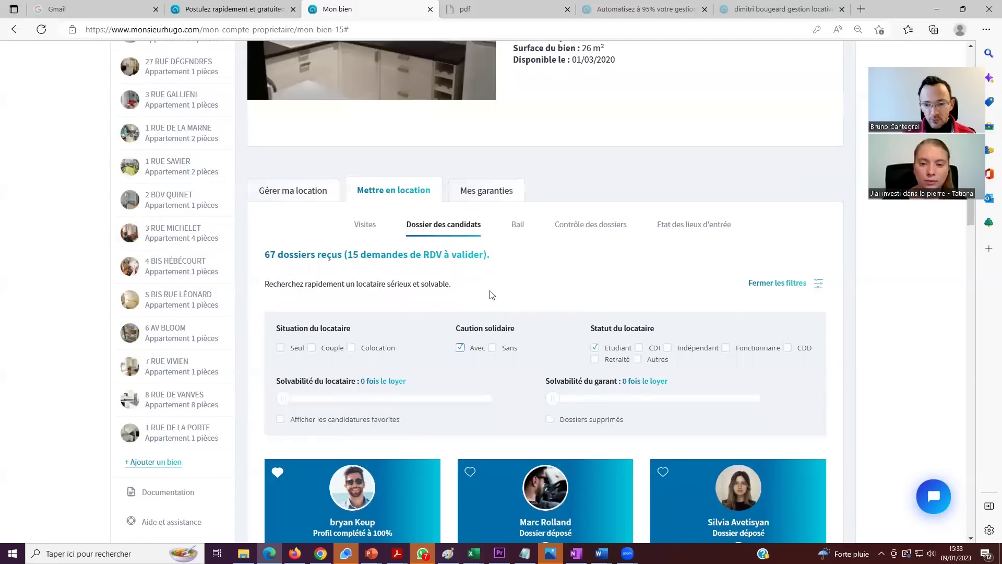
{"action": "scroll", "coordinate": [501, 296], "scroll_direction": "down", "scroll_amount": 8}
{"action": "scroll", "coordinate": [503, 299], "scroll_direction": "down", "scroll_amount": 4}
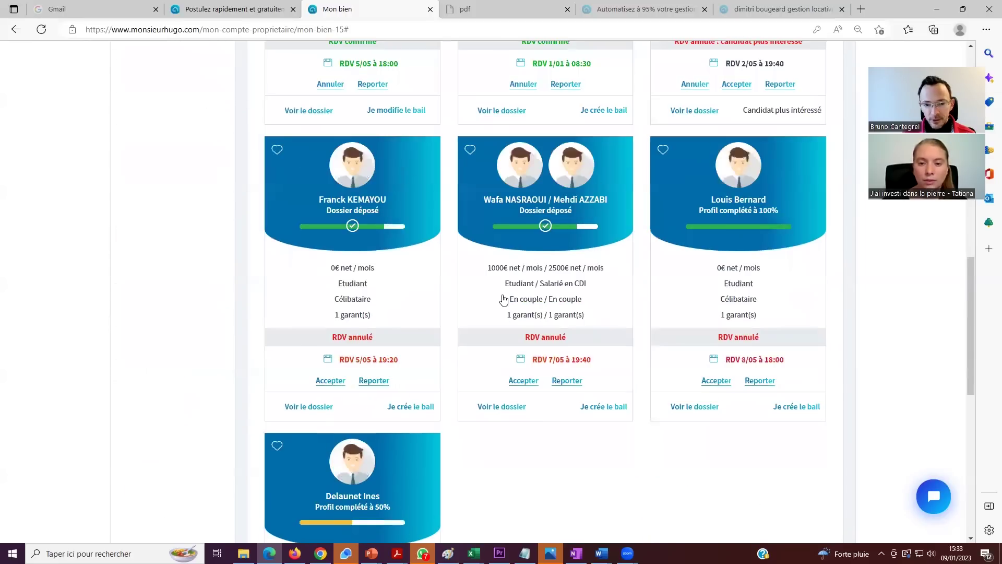
Clear the Caution solidaire Avec and Etudiant filters from the candidates' files.
{"action": "scroll", "coordinate": [502, 298], "scroll_direction": "up", "scroll_amount": 12}
{"action": "scroll", "coordinate": [503, 300], "scroll_direction": "down", "scroll_amount": 3}
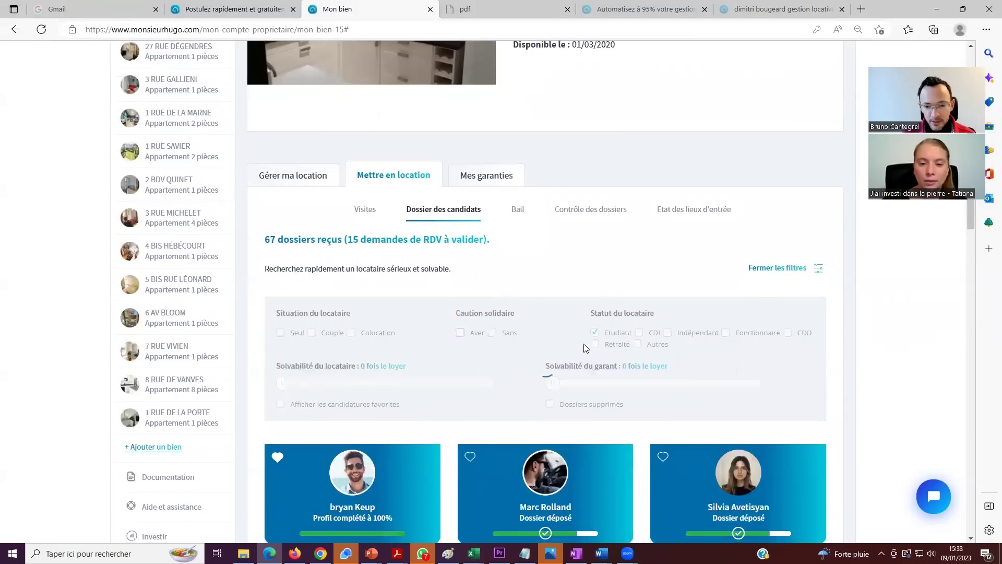
{"action": "left_click", "coordinate": [595, 333]}
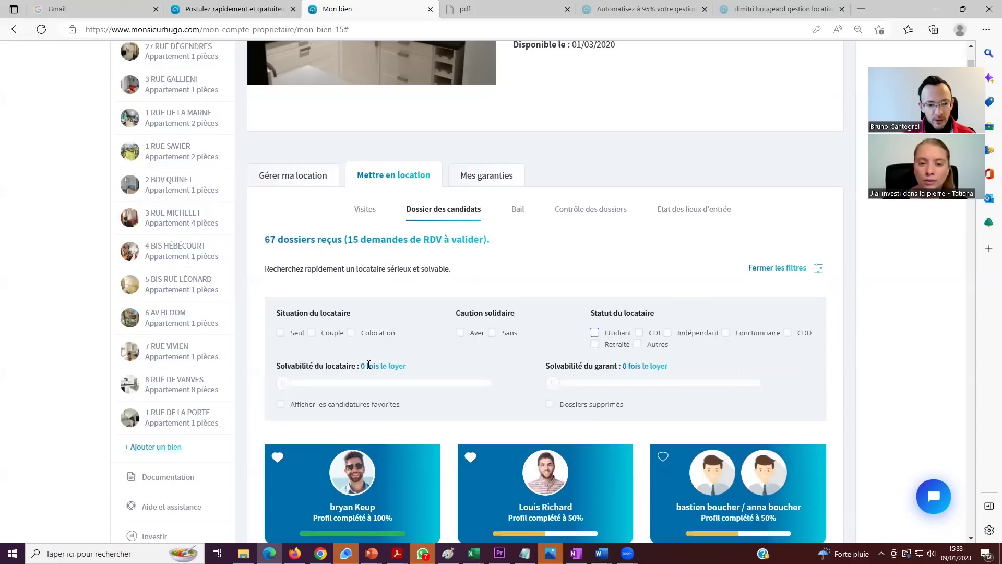
Set the Solvabilité du locataire filter to 3 fois le loyer and look through the matching candidates.
{"action": "left_click_drag", "start_coordinate": [283, 383], "coordinate": [411, 390]}
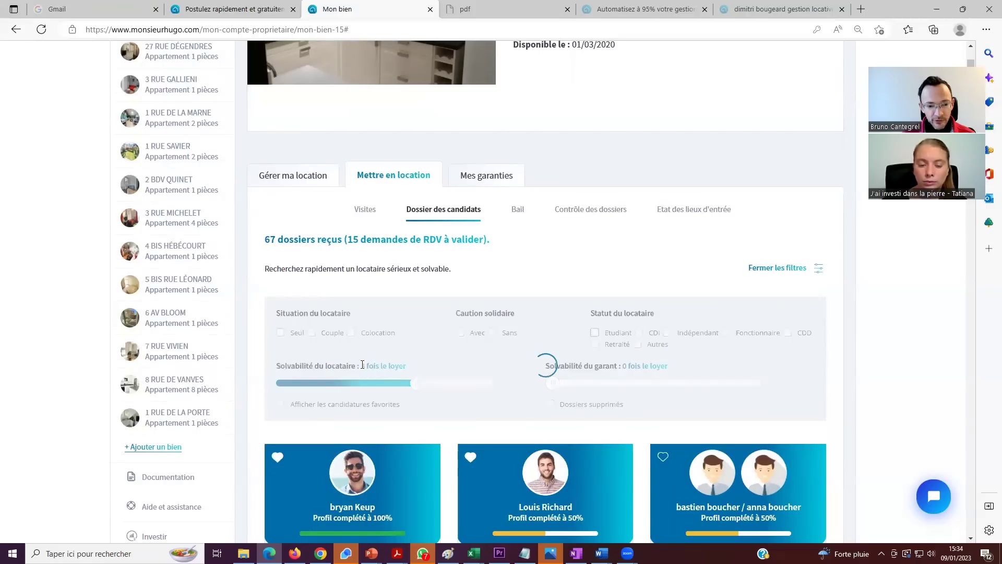
{"action": "scroll", "coordinate": [465, 405], "scroll_direction": "down", "scroll_amount": 3}
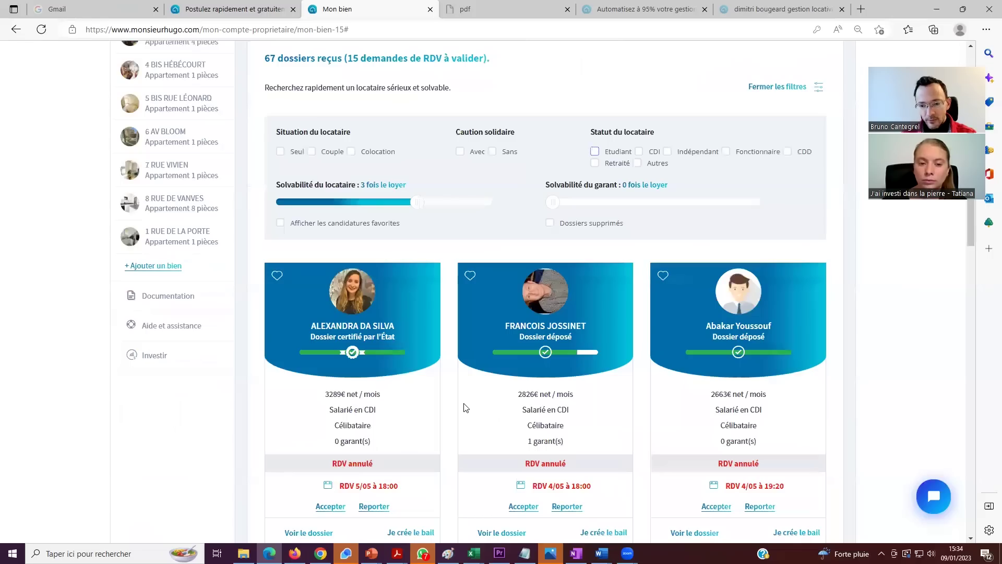
{"action": "scroll", "coordinate": [466, 407], "scroll_direction": "down", "scroll_amount": 8}
{"action": "scroll", "coordinate": [466, 408], "scroll_direction": "up", "scroll_amount": 1}
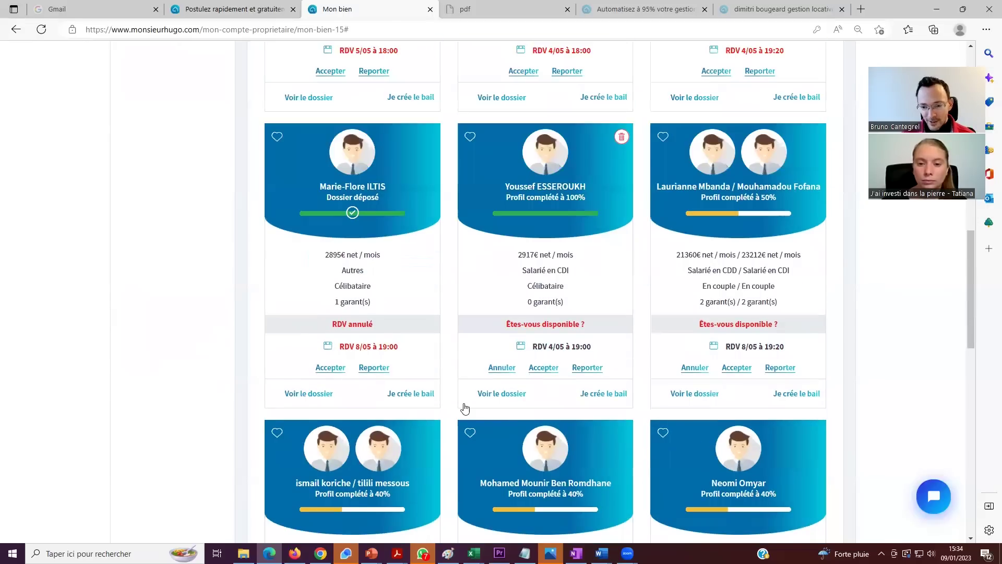
Look through the remaining matching candidates' cards to the end of the list and return to the filters.
{"action": "scroll", "coordinate": [465, 409], "scroll_direction": "down", "scroll_amount": 7}
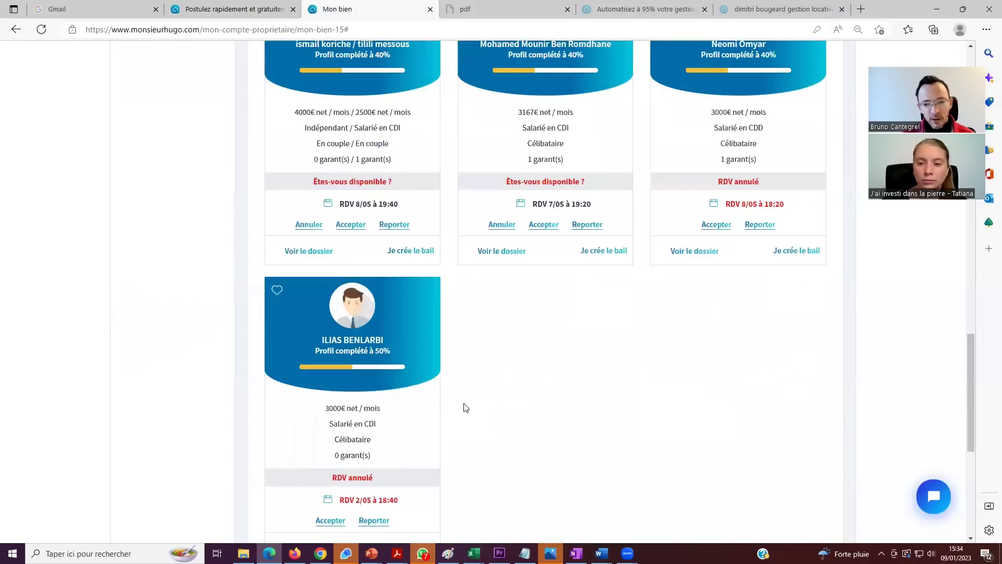
{"action": "scroll", "coordinate": [464, 406], "scroll_direction": "up", "scroll_amount": 6}
{"action": "scroll", "coordinate": [464, 405], "scroll_direction": "up", "scroll_amount": 6}
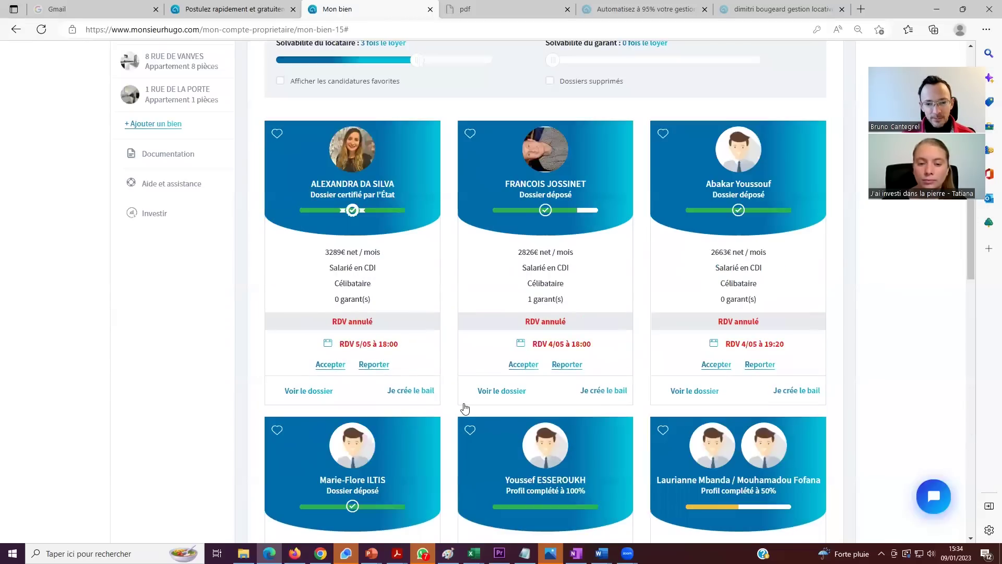
{"action": "scroll", "coordinate": [464, 409], "scroll_direction": "up", "scroll_amount": 4}
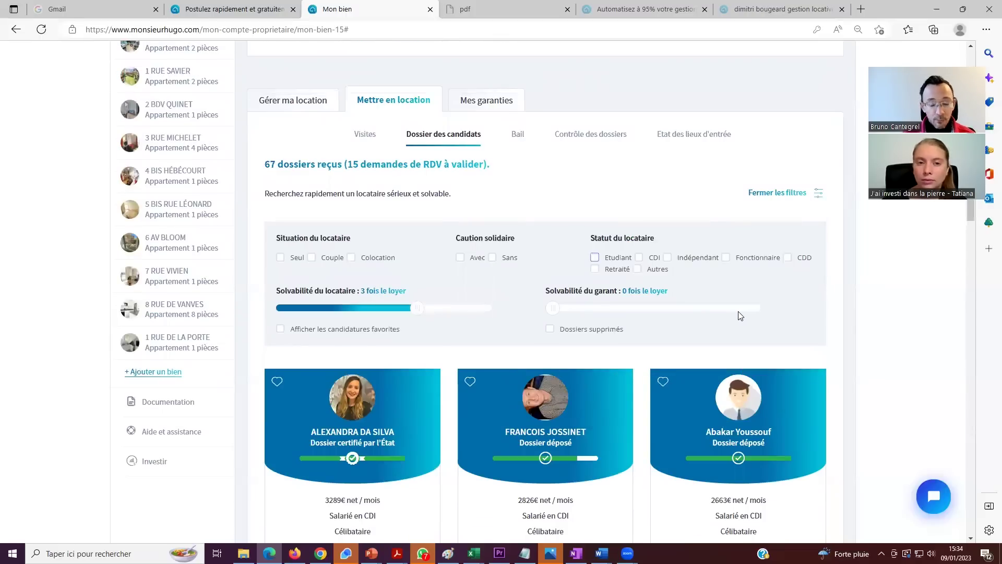
Go to the Bail section and open the lease created on 14/12/2020 for editing from the contract history.
{"action": "left_click", "coordinate": [517, 144]}
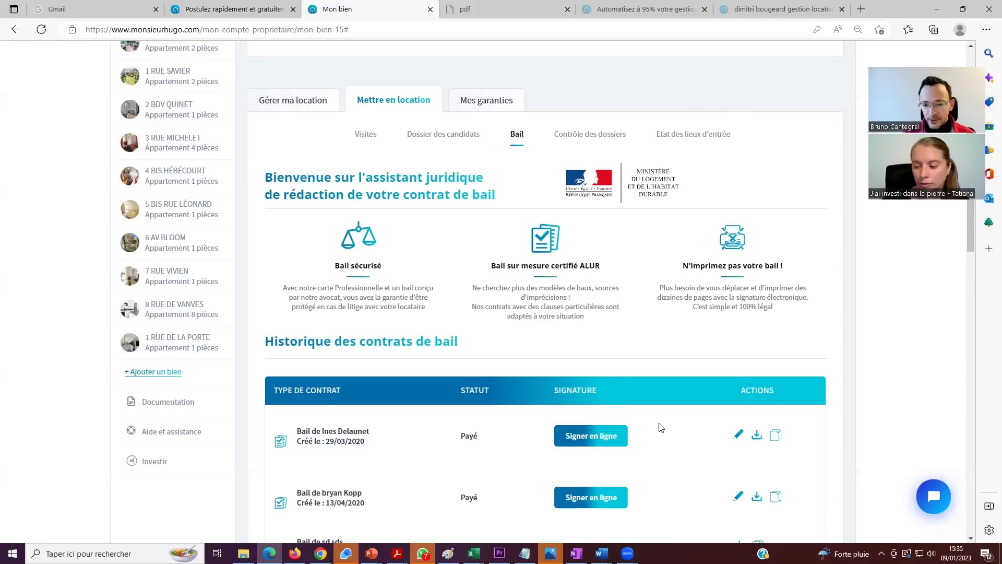
{"action": "scroll", "coordinate": [660, 427], "scroll_direction": "down", "scroll_amount": 1}
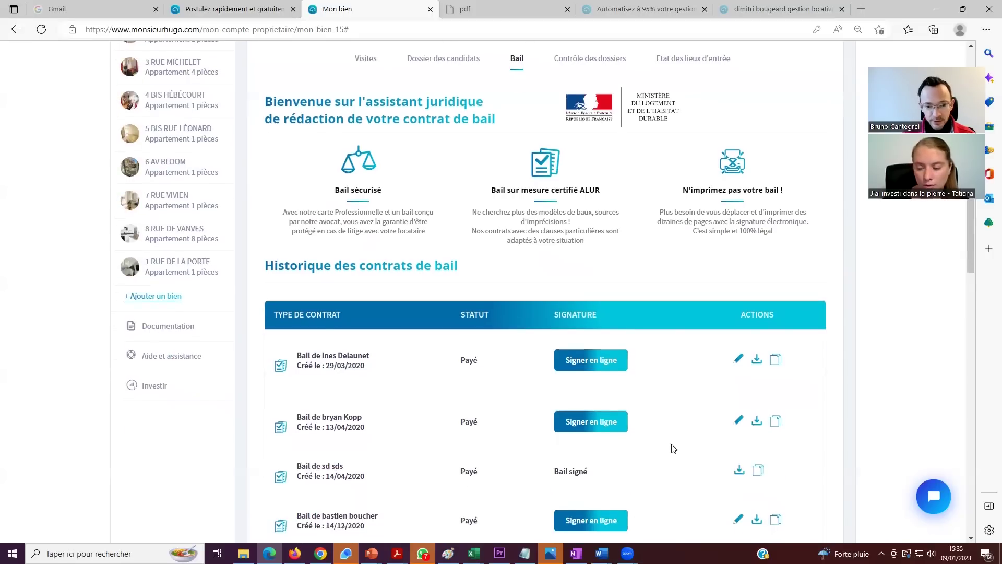
{"action": "scroll", "coordinate": [678, 470], "scroll_direction": "down", "scroll_amount": 1}
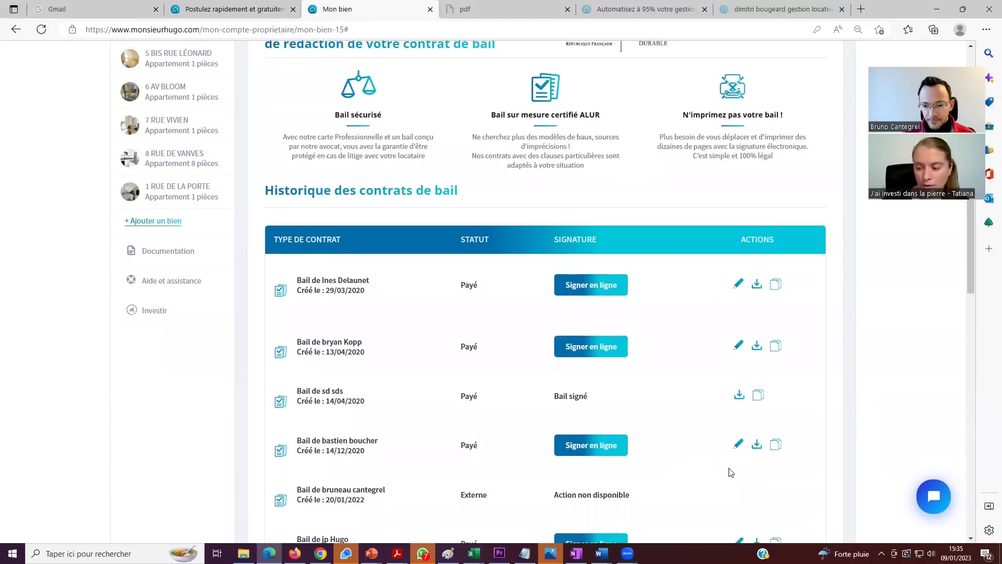
{"action": "scroll", "coordinate": [731, 472], "scroll_direction": "down", "scroll_amount": 1}
{"action": "left_click", "coordinate": [738, 371]}
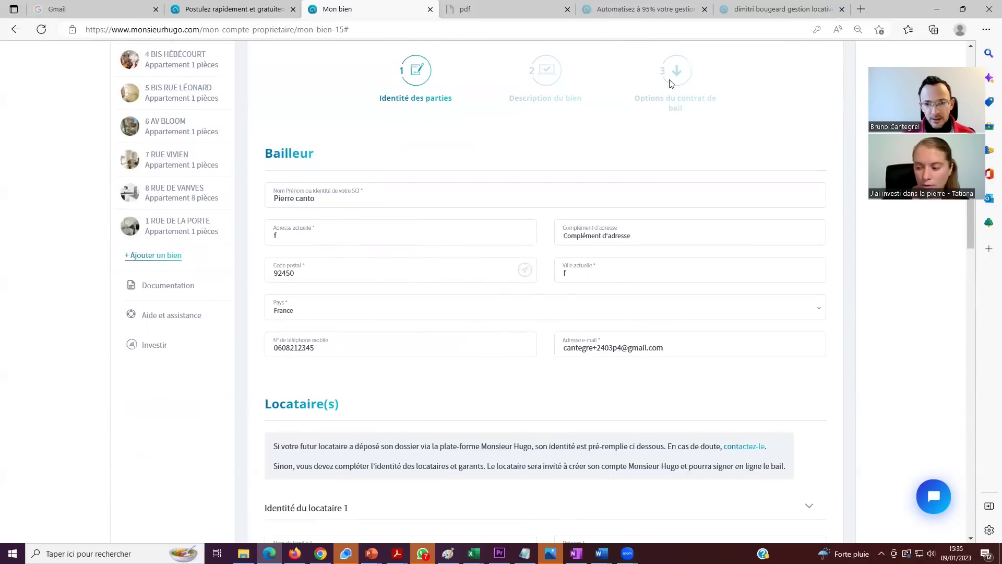
Review the landlord, tenant and guarantor details under Identité des parties and proceed to the property description.
{"action": "scroll", "coordinate": [611, 251], "scroll_direction": "down", "scroll_amount": 5}
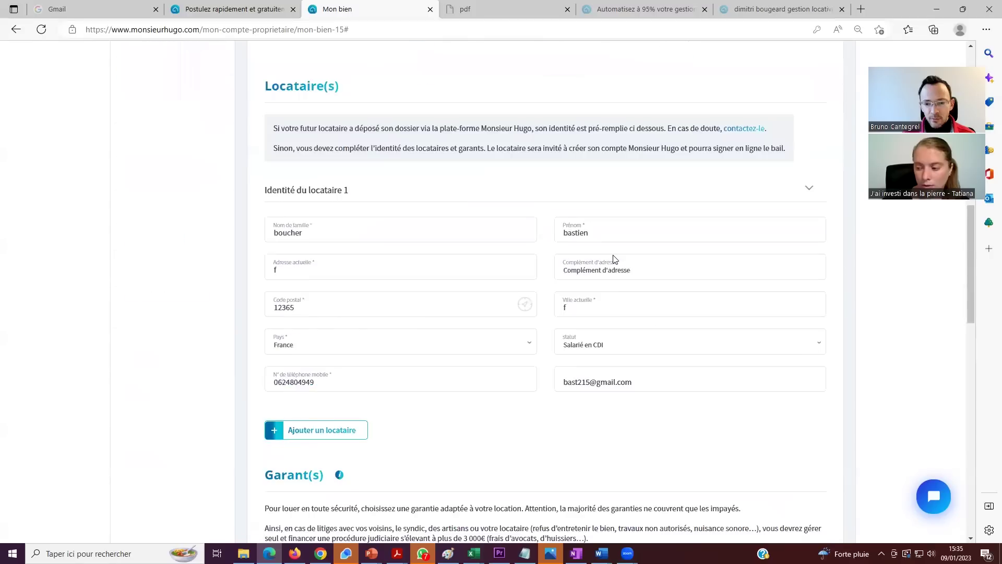
{"action": "scroll", "coordinate": [615, 259], "scroll_direction": "down", "scroll_amount": 3}
{"action": "scroll", "coordinate": [676, 307], "scroll_direction": "down", "scroll_amount": 8}
{"action": "left_click", "coordinate": [767, 172]}
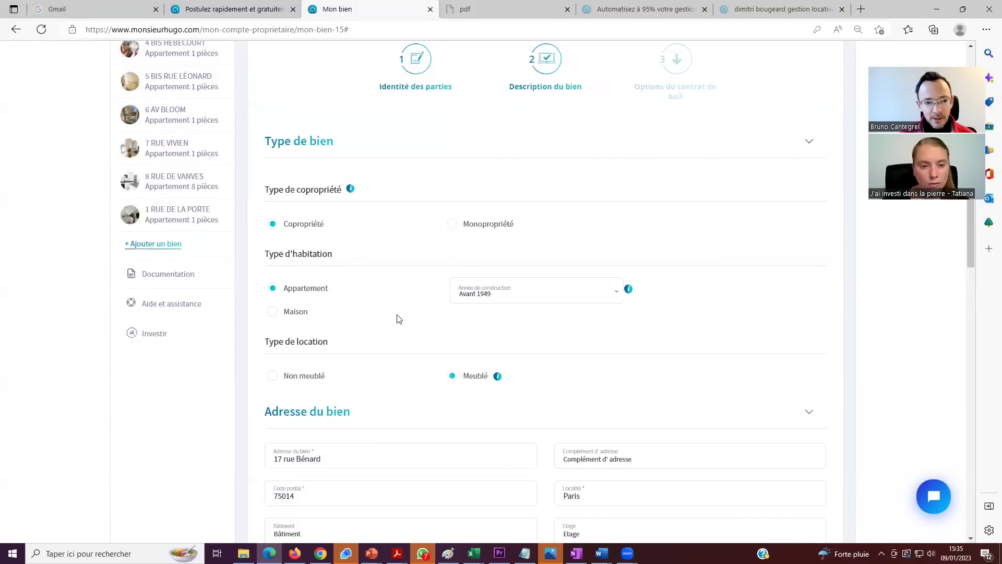
Review the property type, address, characteristics, equipment and heating in Description du bien and proceed to the contract options.
{"action": "scroll", "coordinate": [428, 313], "scroll_direction": "down", "scroll_amount": 2}
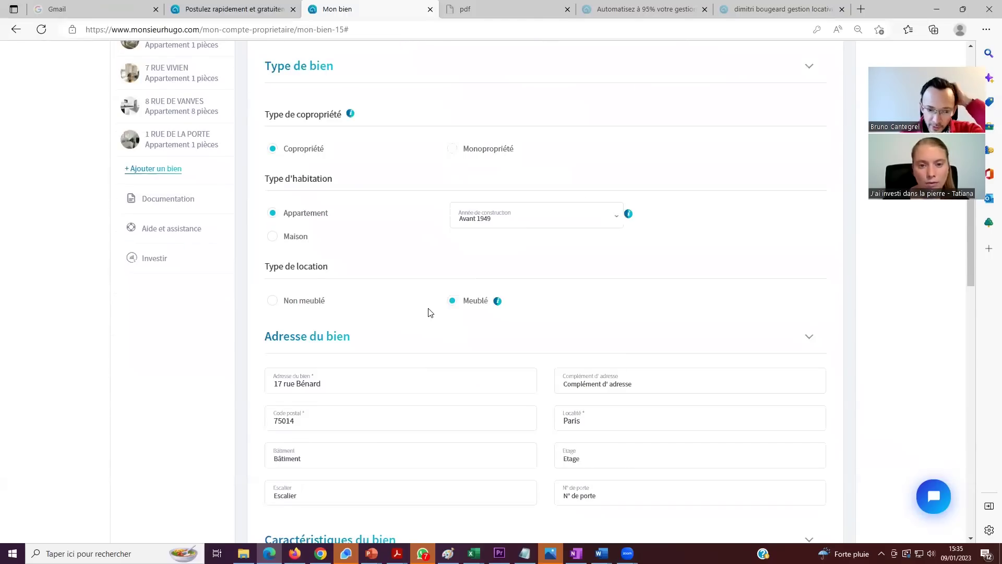
{"action": "scroll", "coordinate": [427, 311], "scroll_direction": "down", "scroll_amount": 3}
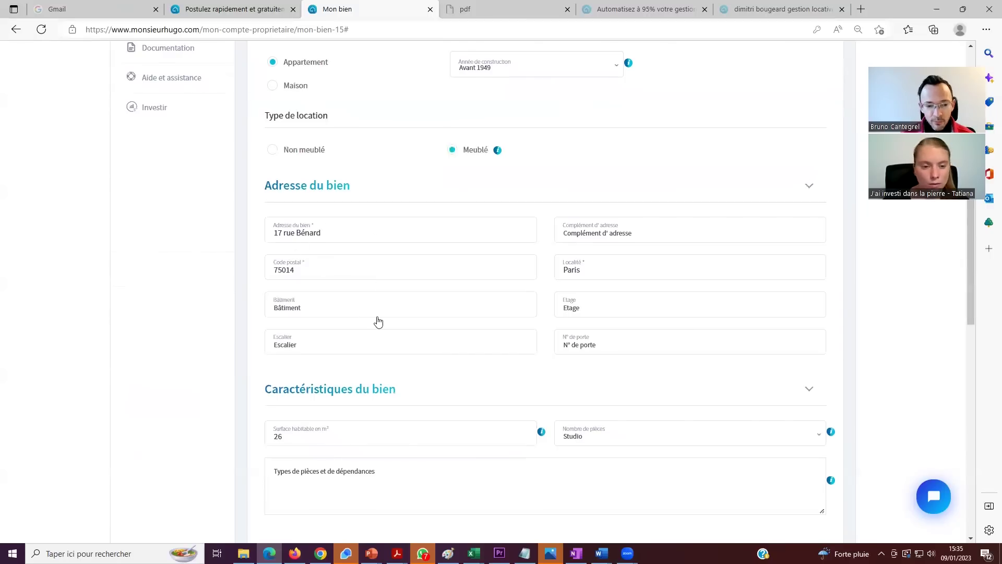
{"action": "scroll", "coordinate": [379, 298], "scroll_direction": "down", "scroll_amount": 7}
{"action": "scroll", "coordinate": [378, 316], "scroll_direction": "down", "scroll_amount": 3}
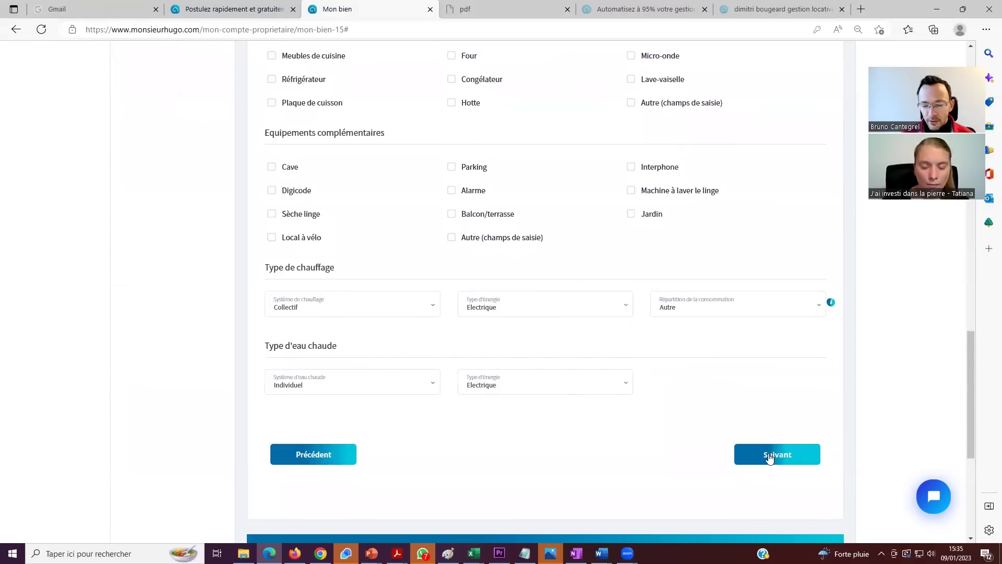
{"action": "left_click", "coordinate": [769, 457]}
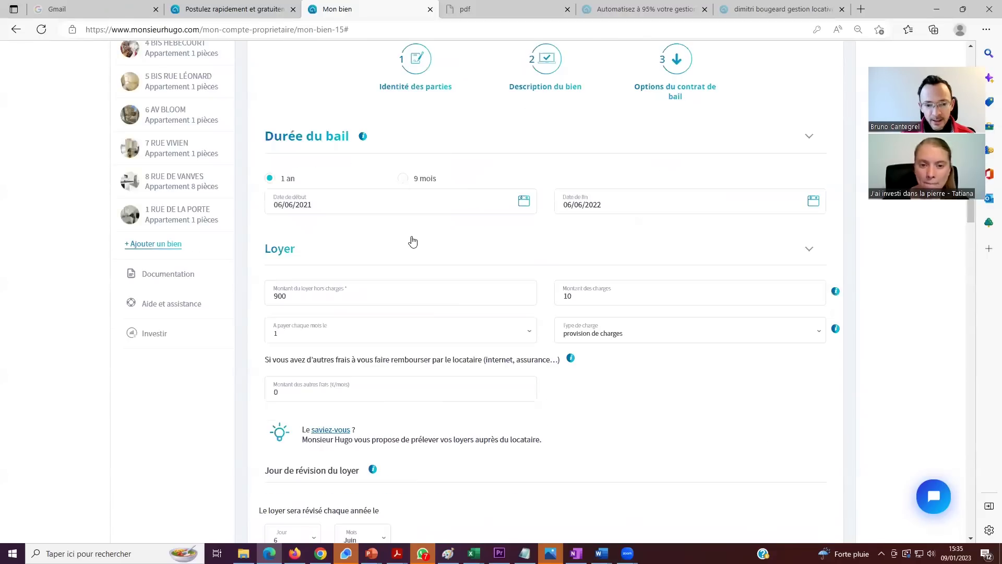
Review the lease options, choose Oui for adding a complementary clause, and validate the Options du contrat de bail stage.
{"action": "scroll", "coordinate": [412, 241], "scroll_direction": "down", "scroll_amount": 15}
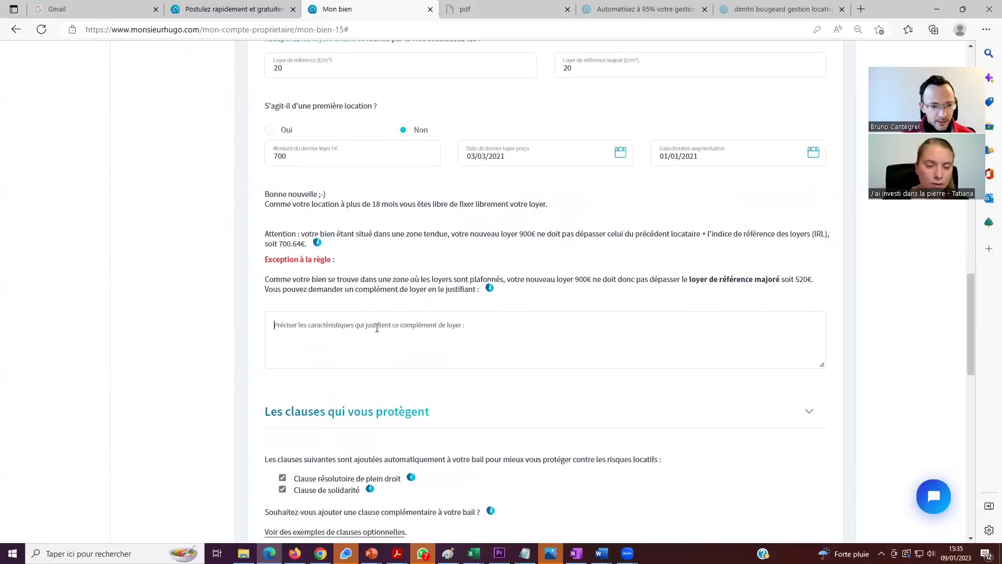
{"action": "scroll", "coordinate": [376, 327], "scroll_direction": "down", "scroll_amount": 4}
{"action": "left_click", "coordinate": [296, 357]}
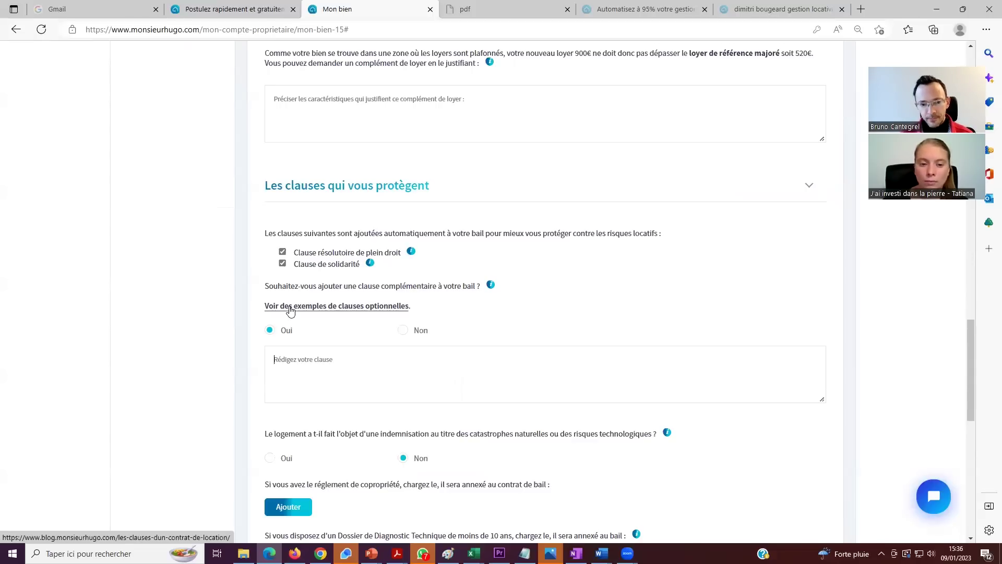
{"action": "scroll", "coordinate": [320, 313], "scroll_direction": "up", "scroll_amount": 2}
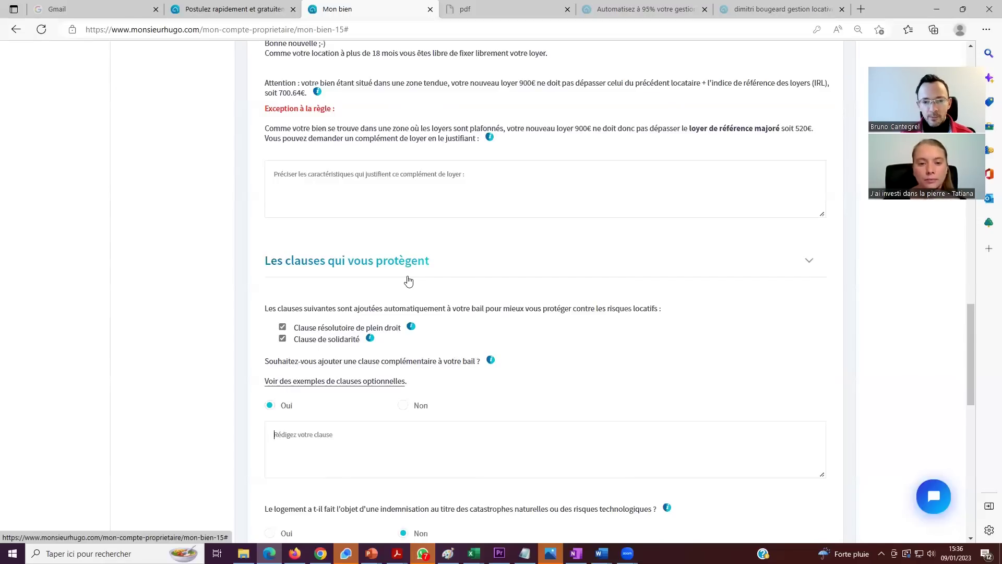
{"action": "scroll", "coordinate": [411, 291], "scroll_direction": "down", "scroll_amount": 8}
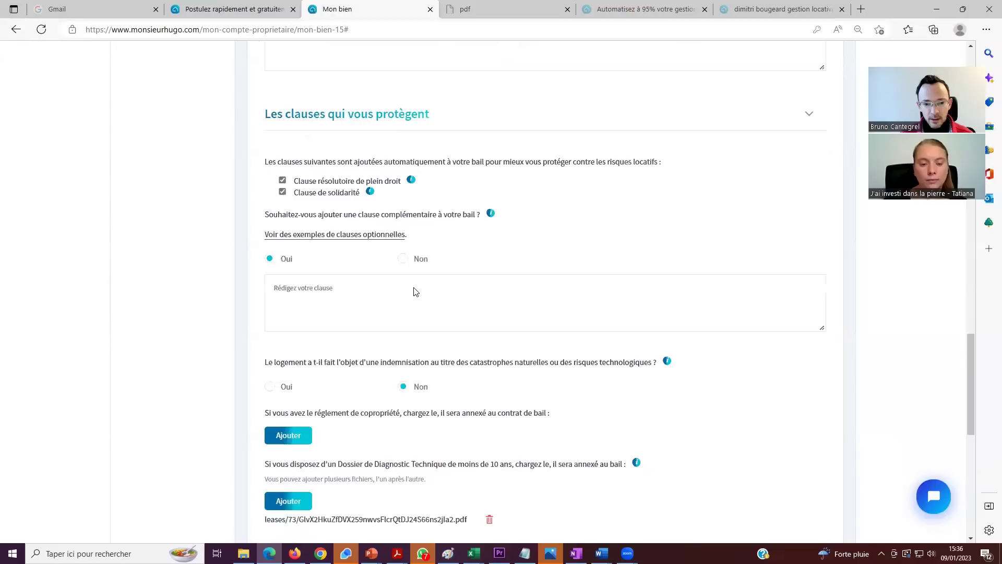
{"action": "left_click", "coordinate": [769, 340]}
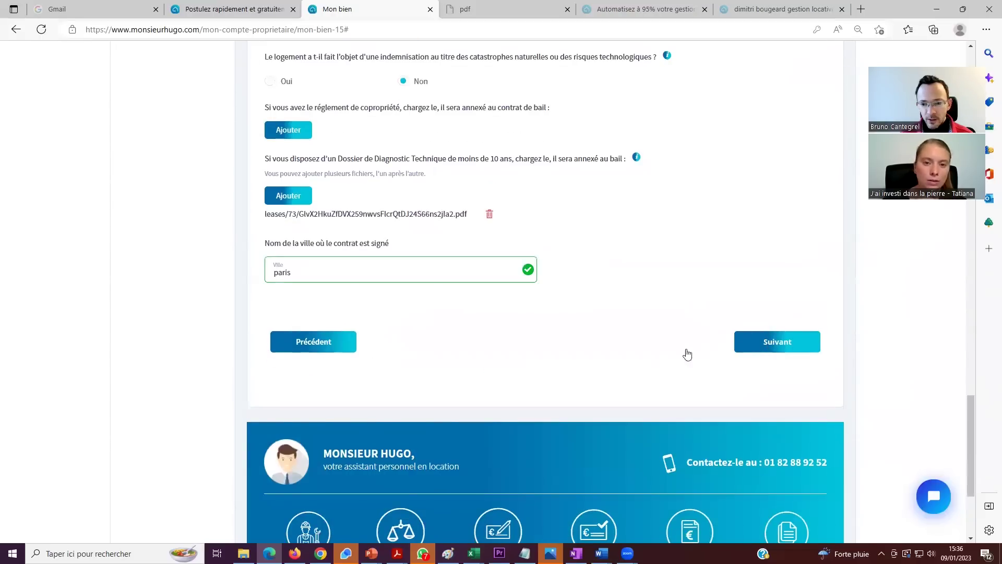
Leave the finished lease page and return to the Bail overview with its contract history.
{"action": "scroll", "coordinate": [579, 313], "scroll_direction": "up", "scroll_amount": 5}
{"action": "scroll", "coordinate": [580, 235], "scroll_direction": "up", "scroll_amount": 1}
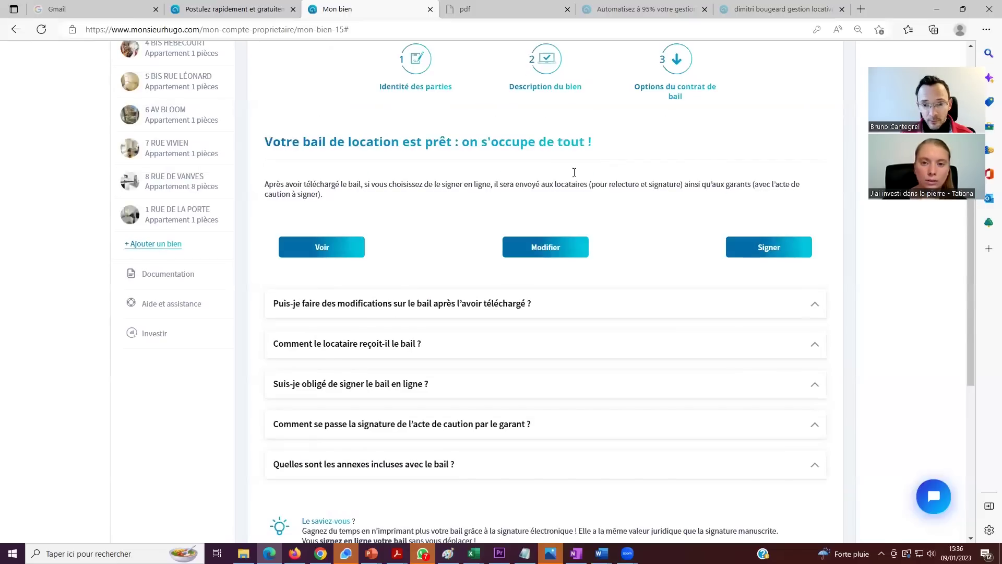
{"action": "scroll", "coordinate": [468, 114], "scroll_direction": "up", "scroll_amount": 5}
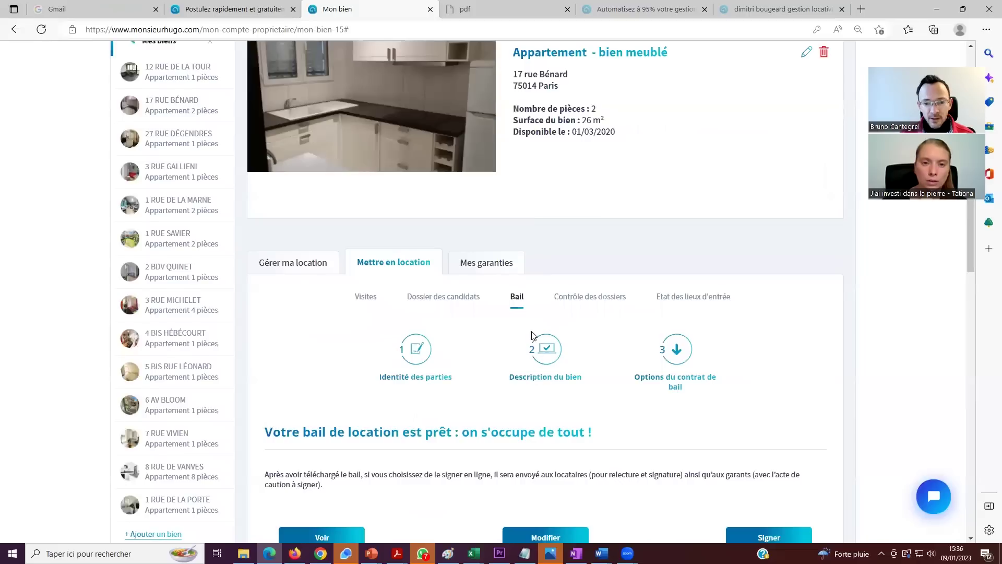
{"action": "left_click", "coordinate": [517, 310]}
{"action": "scroll", "coordinate": [698, 399], "scroll_direction": "up", "scroll_amount": 1}
{"action": "scroll", "coordinate": [679, 391], "scroll_direction": "down", "scroll_amount": 5}
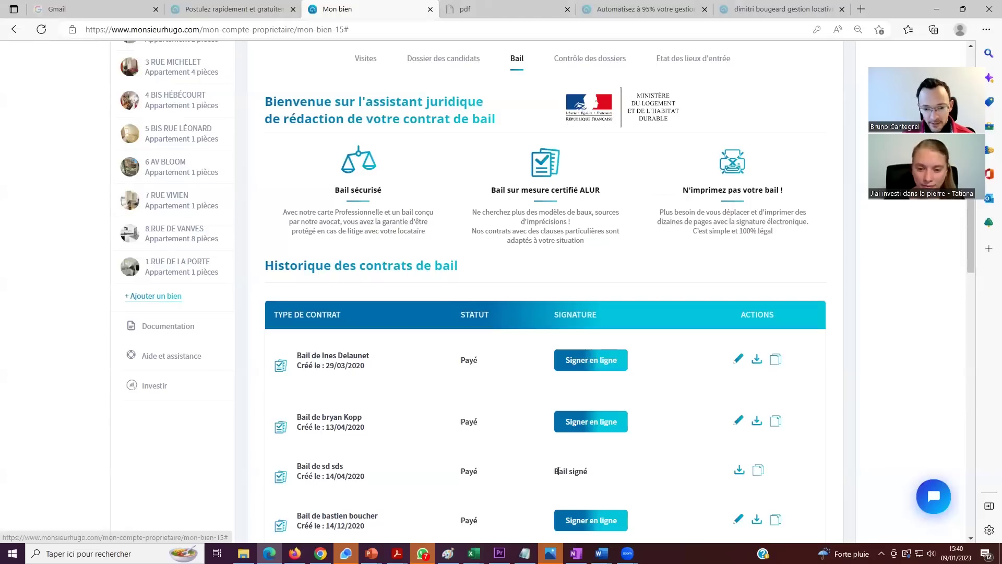
Examine the lease contract history, comparing the signed lease with those still available for online signing.
{"action": "triple_click", "coordinate": [598, 476]}
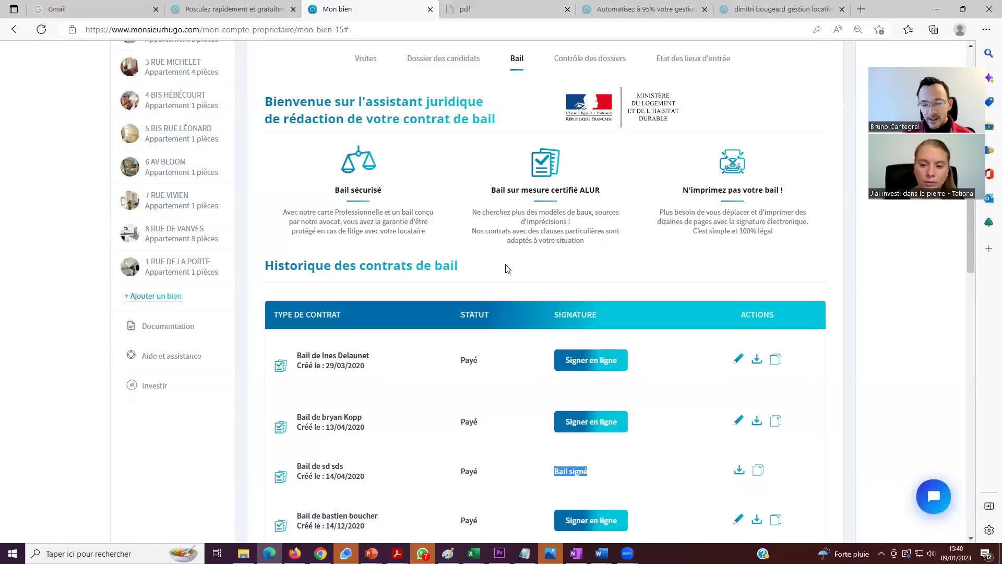
{"action": "left_click", "coordinate": [630, 435]}
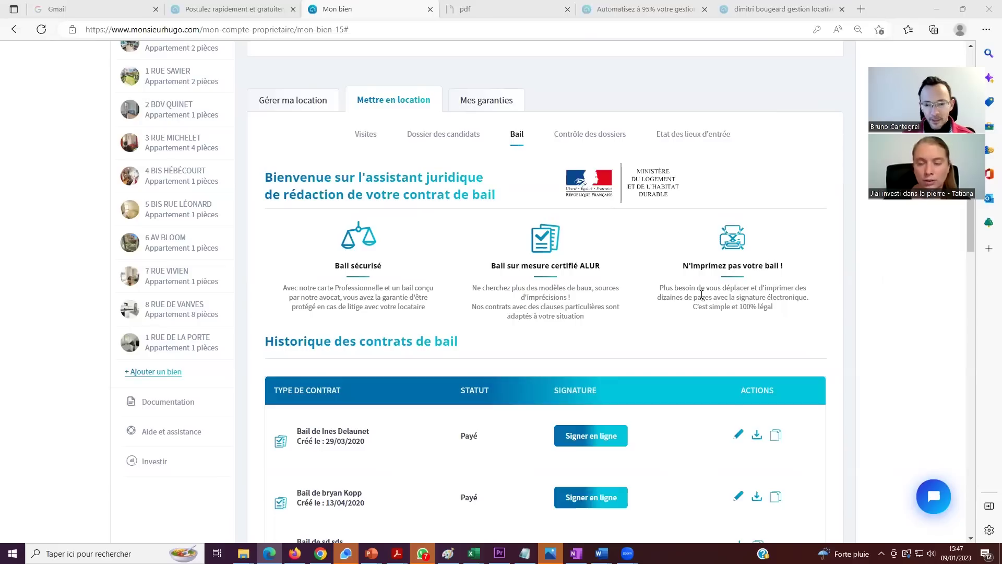
{"action": "scroll", "coordinate": [319, 400], "scroll_direction": "down", "scroll_amount": 3}
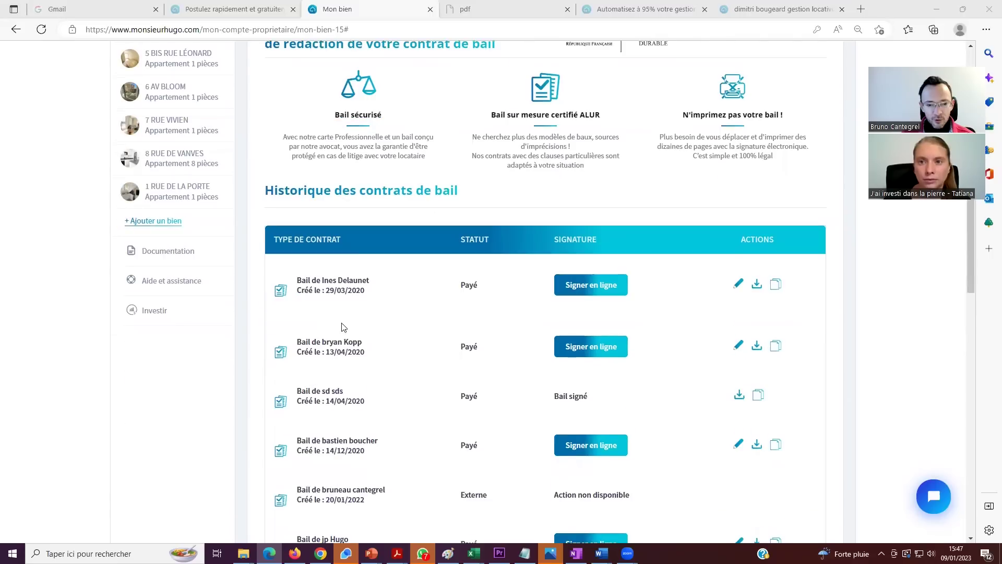
{"action": "scroll", "coordinate": [482, 418], "scroll_direction": "down", "scroll_amount": 1}
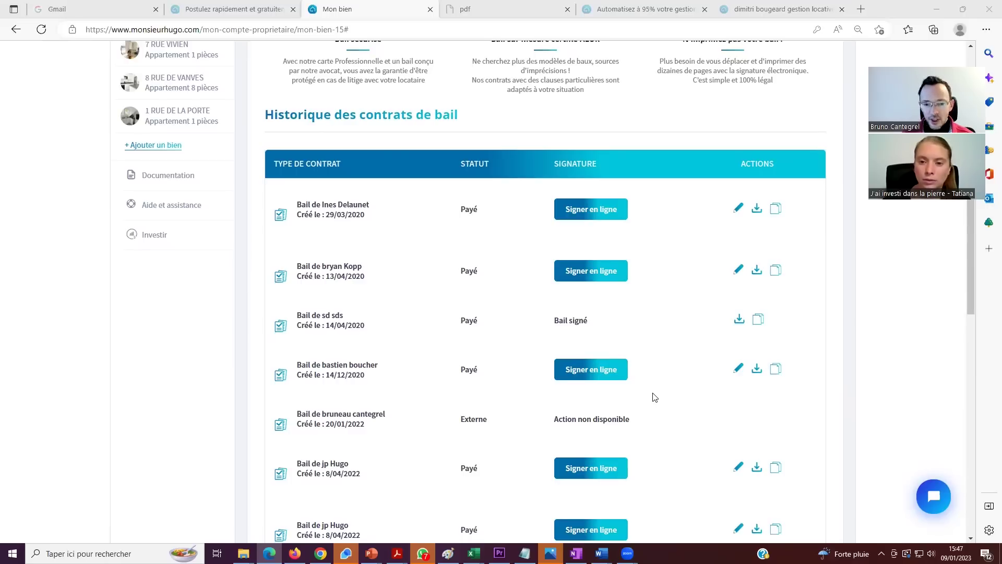
{"action": "scroll", "coordinate": [500, 418], "scroll_direction": "down", "scroll_amount": 2}
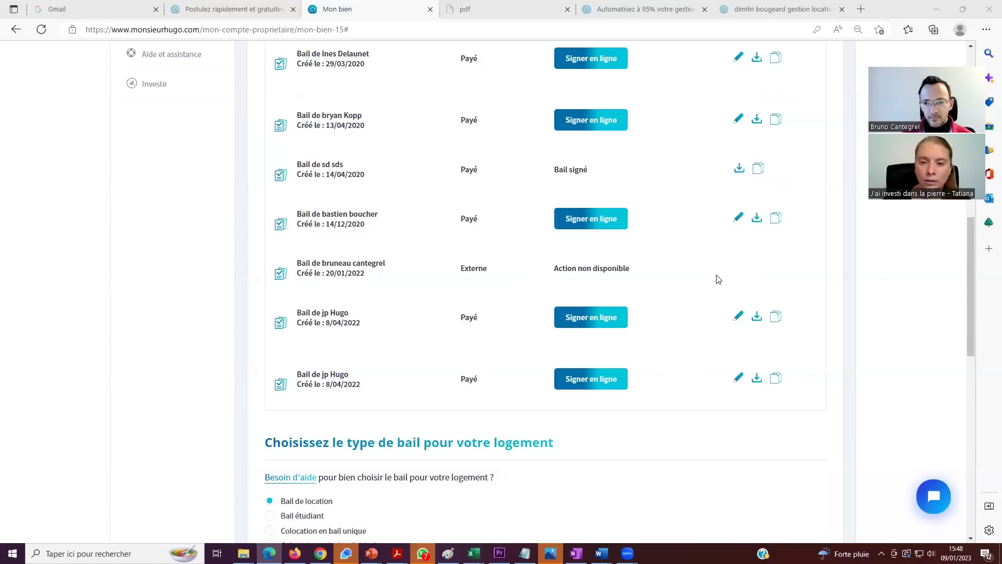
{"action": "scroll", "coordinate": [717, 279], "scroll_direction": "up", "scroll_amount": 7}
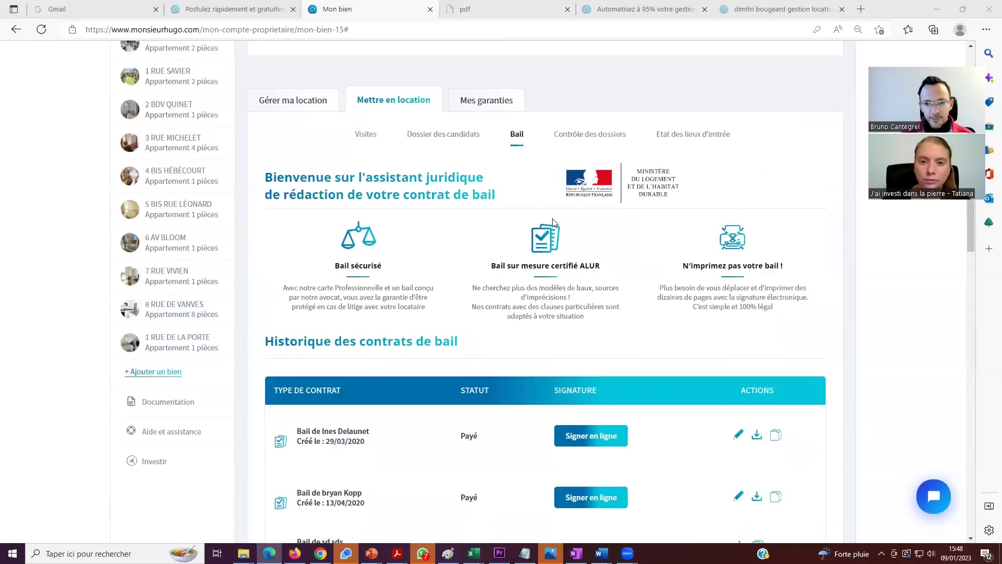
Open the Gérer ma location area and view its Recevoir vos loyers section.
{"action": "scroll", "coordinate": [554, 222], "scroll_direction": "up", "scroll_amount": 1}
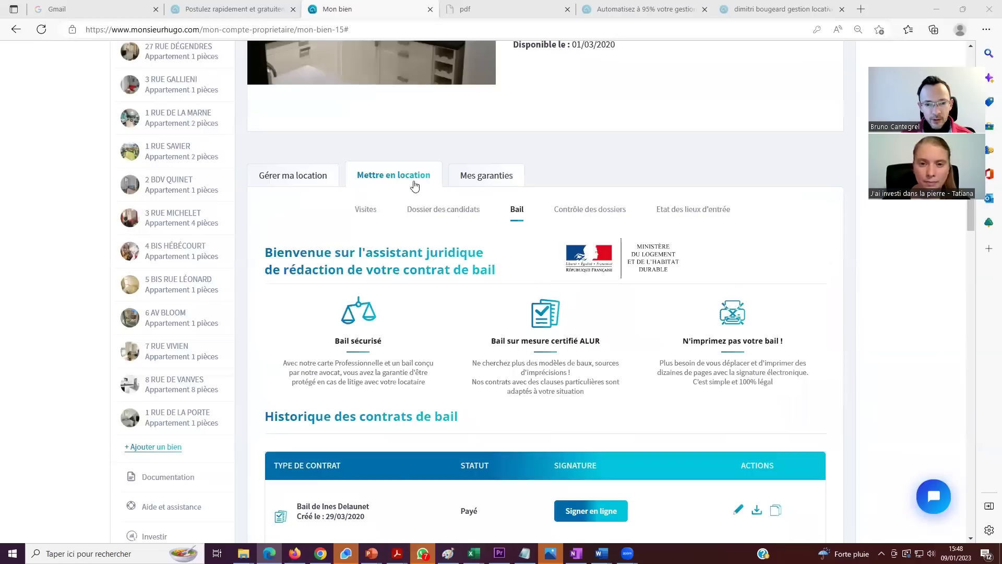
{"action": "left_click", "coordinate": [313, 178]}
{"action": "scroll", "coordinate": [313, 178], "scroll_direction": "down", "scroll_amount": 2}
{"action": "scroll", "coordinate": [418, 225], "scroll_direction": "up", "scroll_amount": 1}
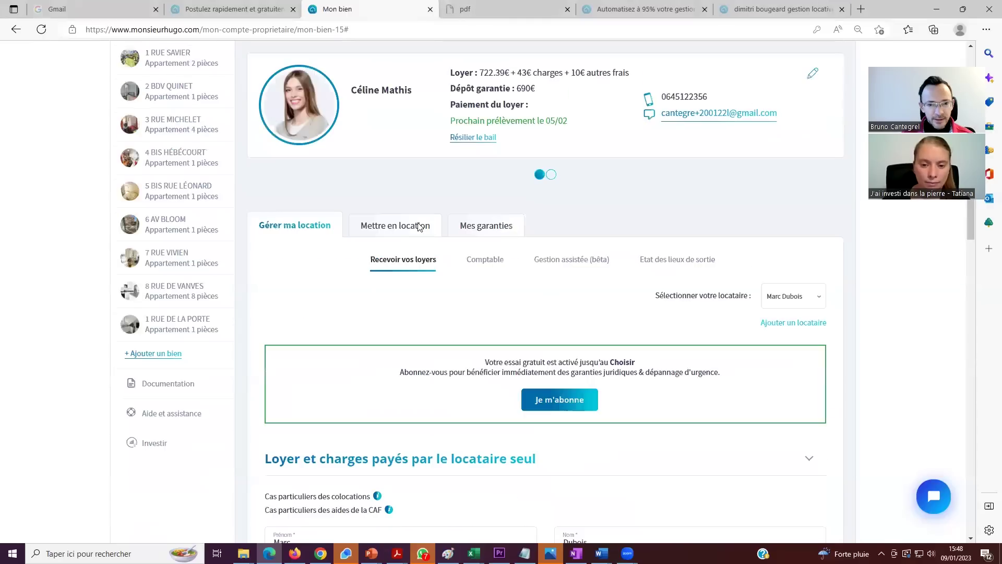
Compare the rent, deposit and next debit date of the property's two tenants, ending on the first tenant's card.
{"action": "scroll", "coordinate": [418, 226], "scroll_direction": "up", "scroll_amount": 5}
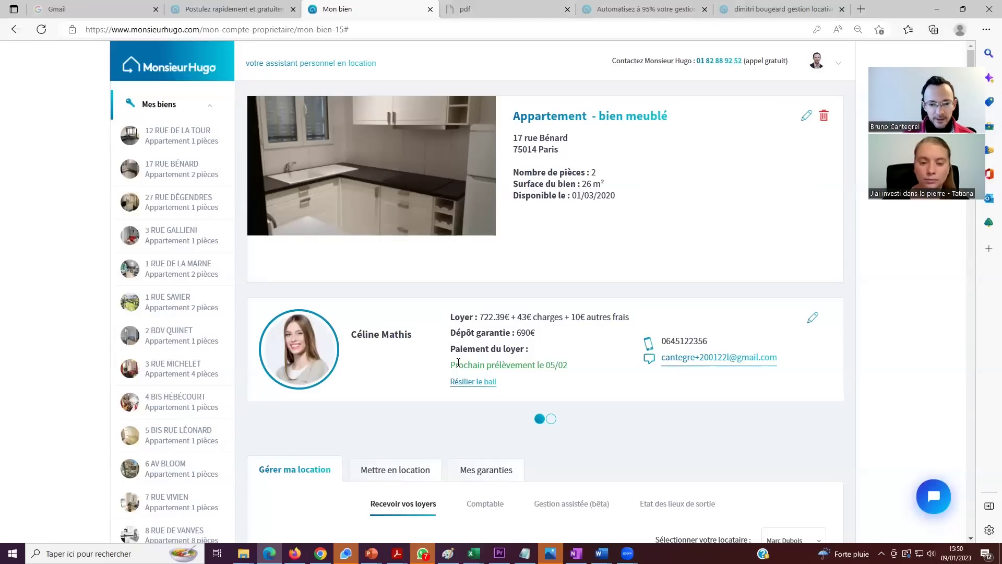
{"action": "scroll", "coordinate": [458, 362], "scroll_direction": "down", "scroll_amount": 5}
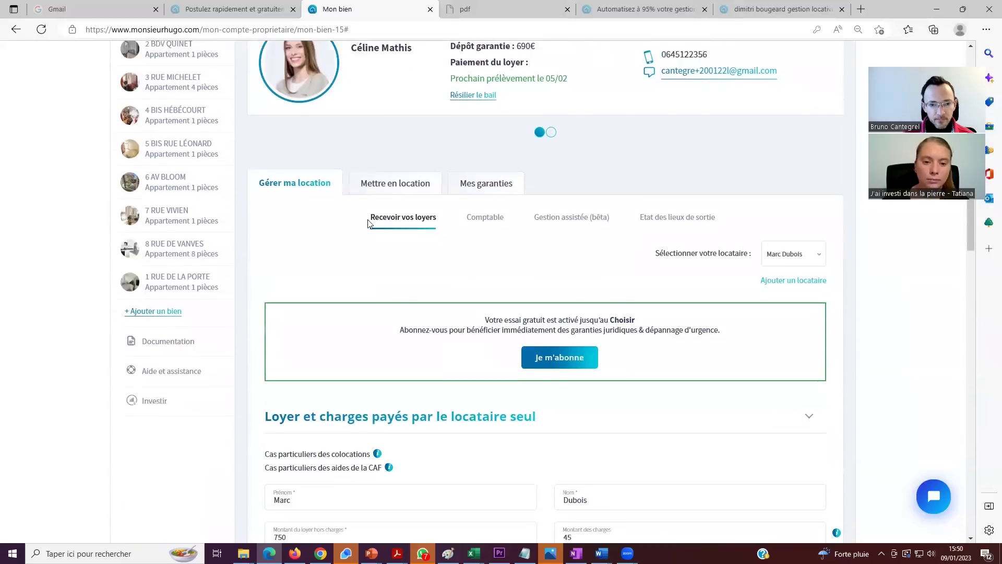
{"action": "scroll", "coordinate": [368, 223], "scroll_direction": "up", "scroll_amount": 5}
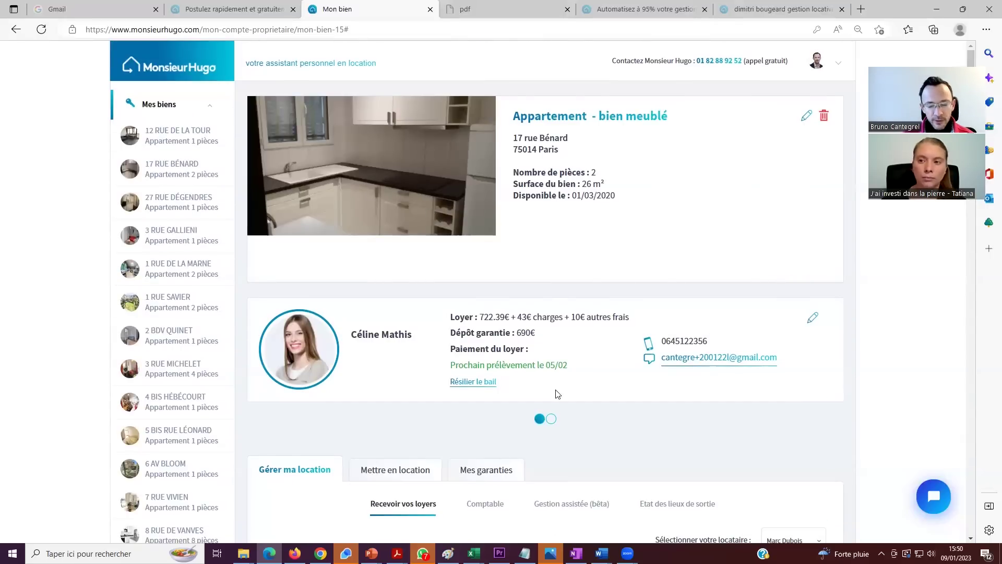
{"action": "left_click", "coordinate": [552, 419]}
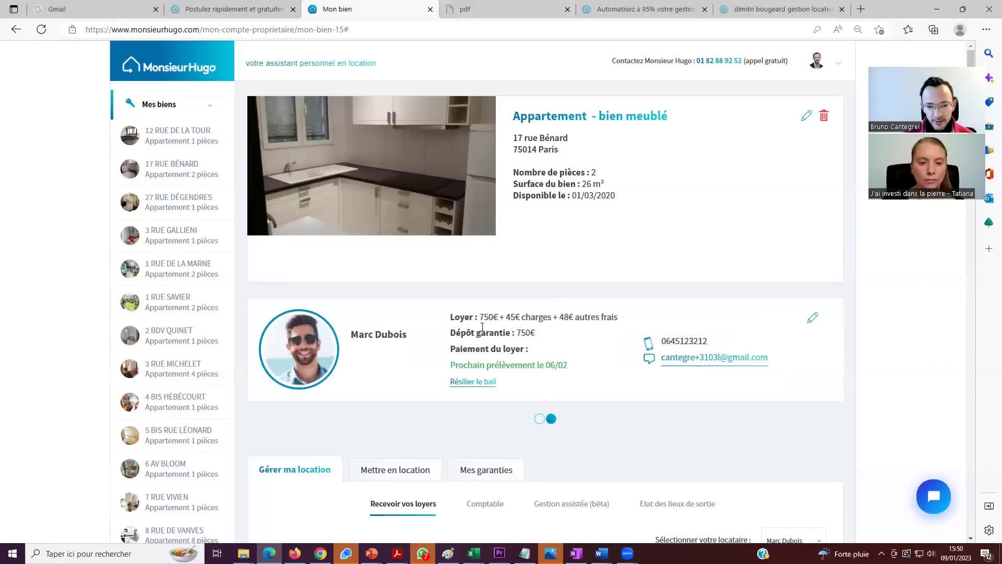
{"action": "left_click_drag", "start_coordinate": [484, 316], "coordinate": [492, 315]}
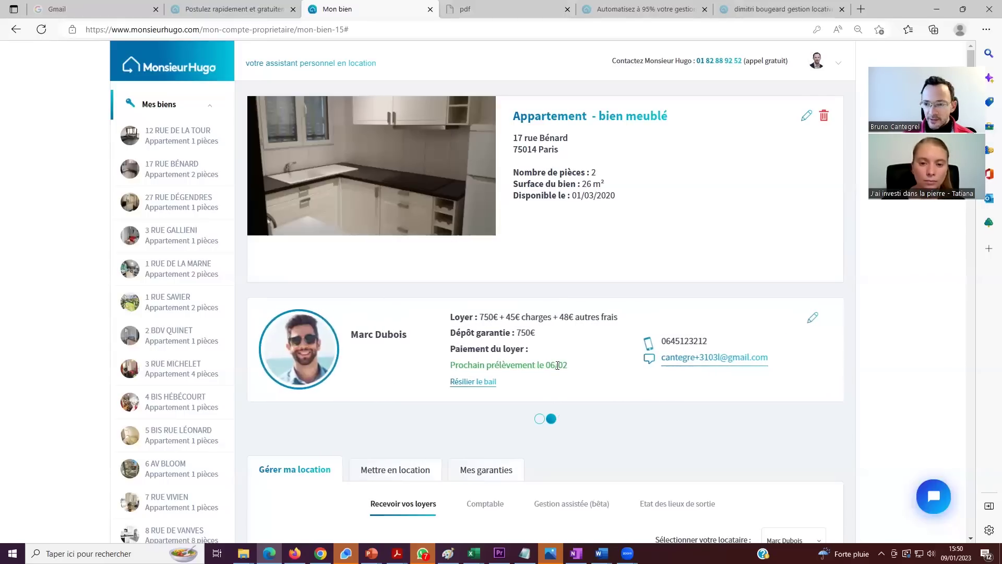
{"action": "left_click", "coordinate": [539, 418]}
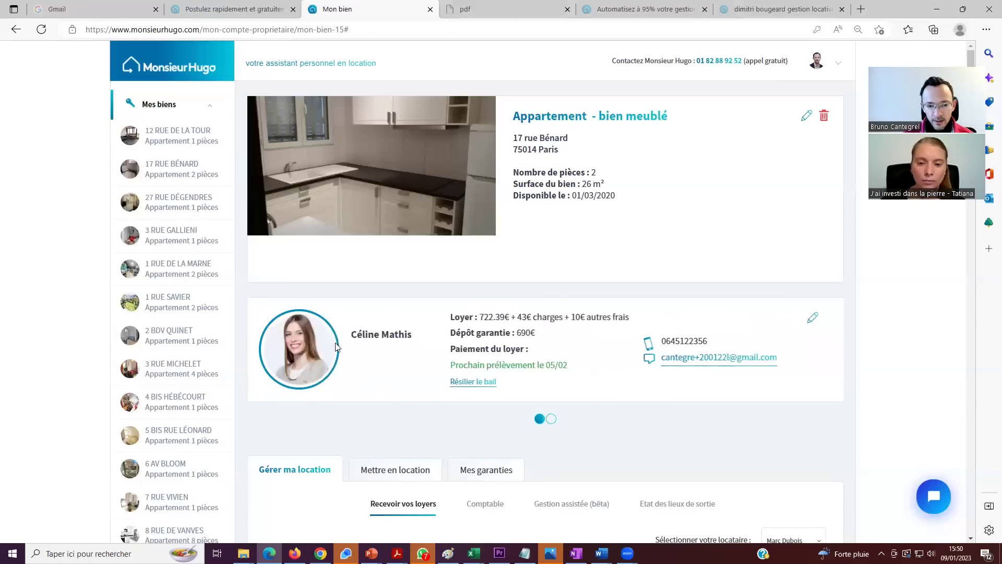
Examine the rent amount and next direct debit date on the first tenant's card.
{"action": "double_click", "coordinate": [488, 318]}
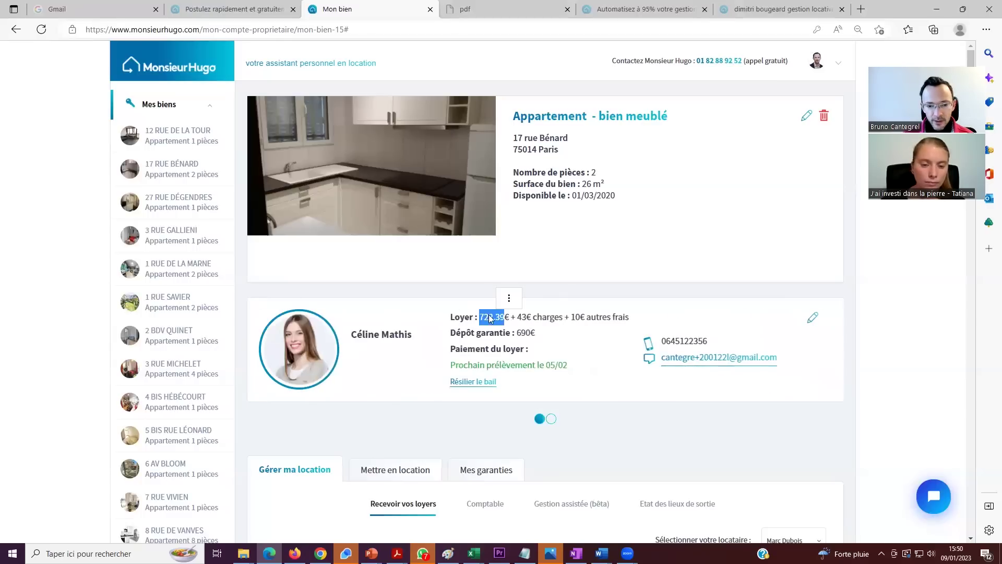
{"action": "left_click", "coordinate": [547, 367]}
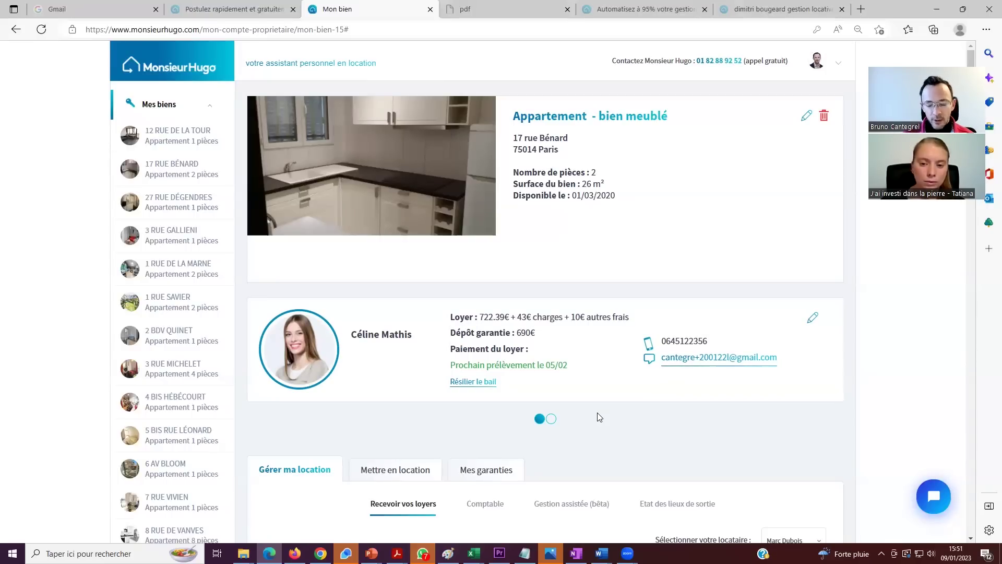
{"action": "scroll", "coordinate": [599, 416], "scroll_direction": "down", "scroll_amount": 5}
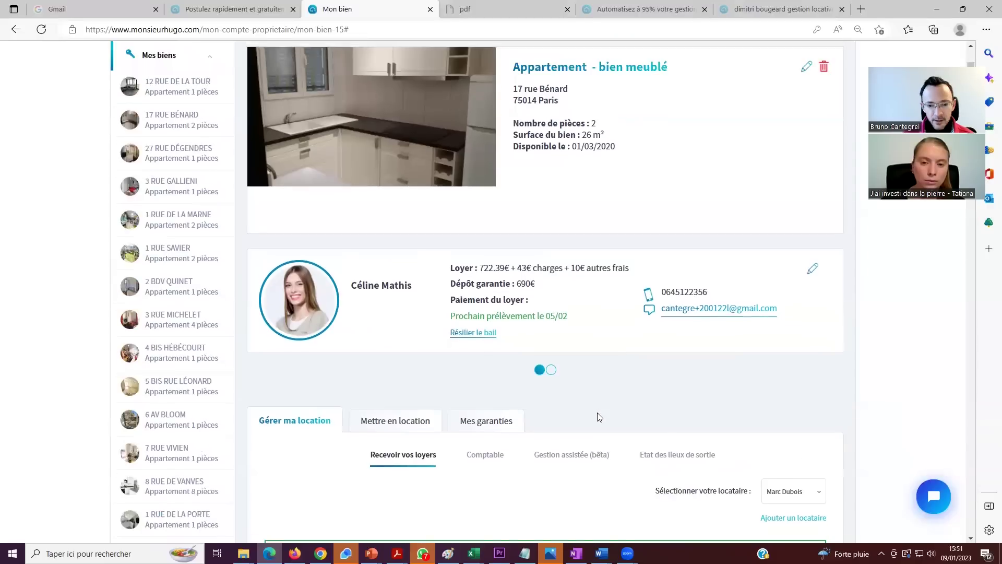
{"action": "scroll", "coordinate": [599, 416], "scroll_direction": "up", "scroll_amount": 2}
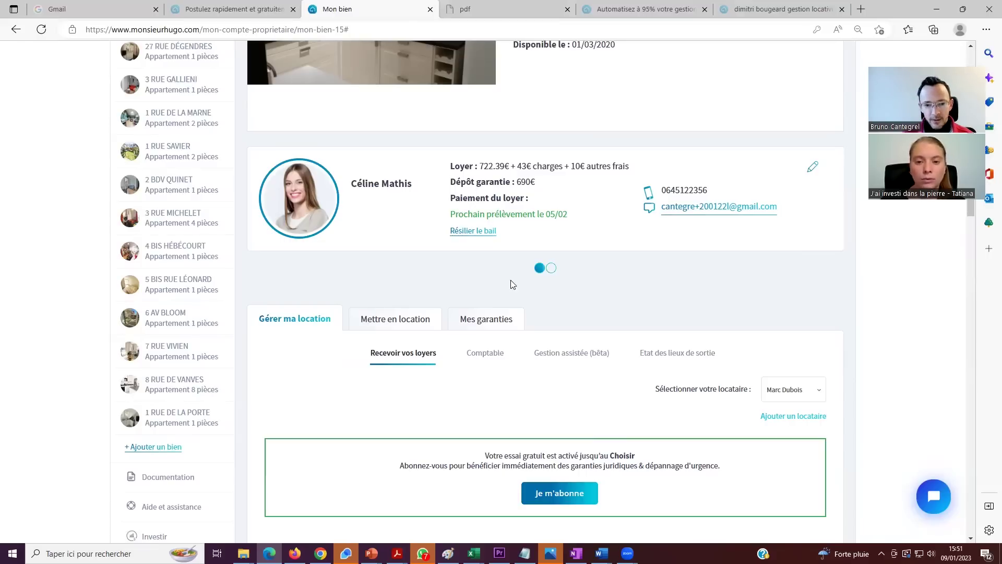
Review the second tenant's base rent and charges in the rent form, and keep 6 as the monthly payment day.
{"action": "scroll", "coordinate": [511, 285], "scroll_direction": "down", "scroll_amount": 7}
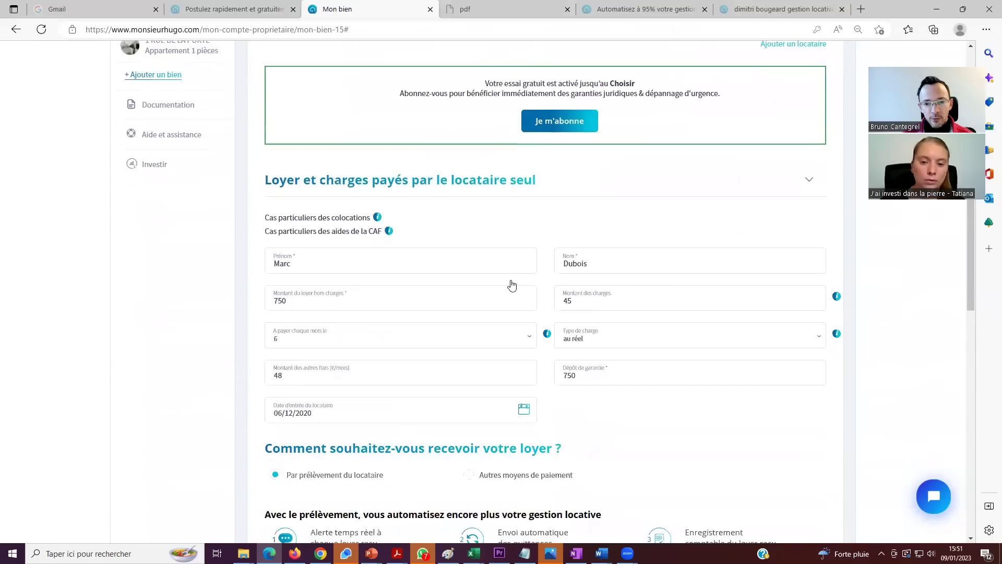
{"action": "scroll", "coordinate": [512, 285], "scroll_direction": "down", "scroll_amount": 2}
{"action": "left_click_drag", "start_coordinate": [287, 224], "coordinate": [268, 226]}
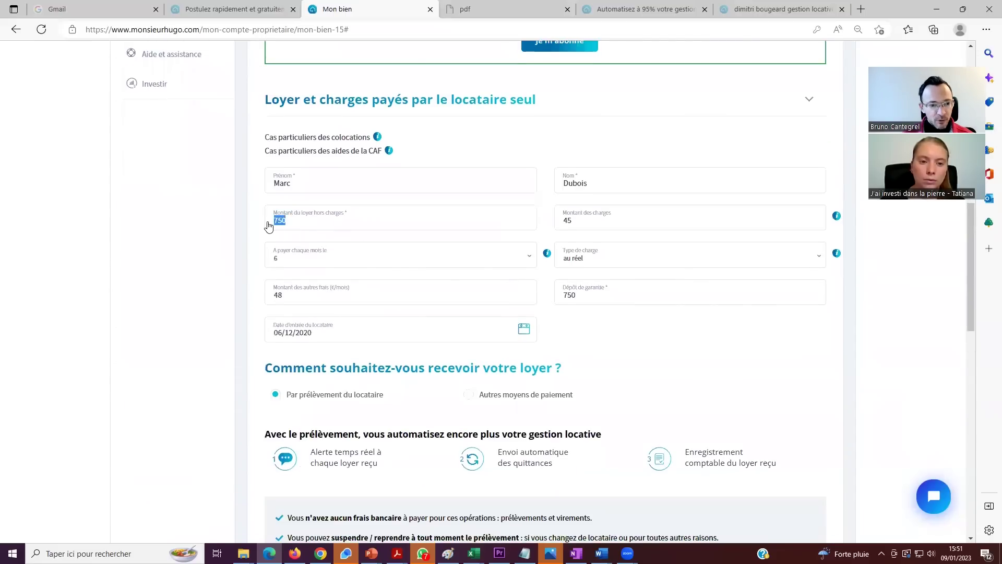
{"action": "double_click", "coordinate": [564, 229]}
{"action": "left_click", "coordinate": [331, 259]}
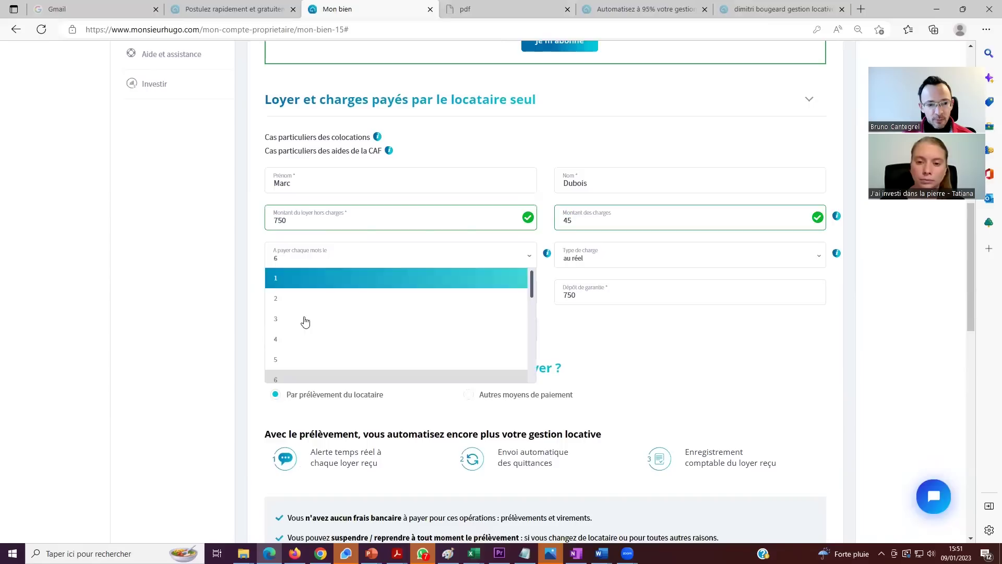
{"action": "left_click", "coordinate": [296, 377]}
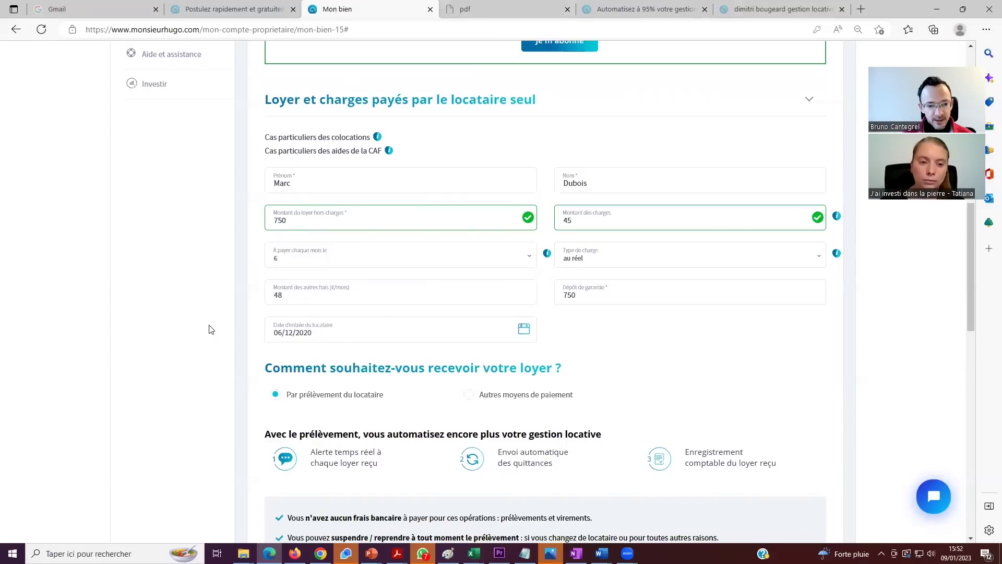
Examine the direct debit conditions and the IBAN field for receiving the second tenant's rent.
{"action": "scroll", "coordinate": [273, 226], "scroll_direction": "down", "scroll_amount": 2}
{"action": "scroll", "coordinate": [289, 177], "scroll_direction": "down", "scroll_amount": 2}
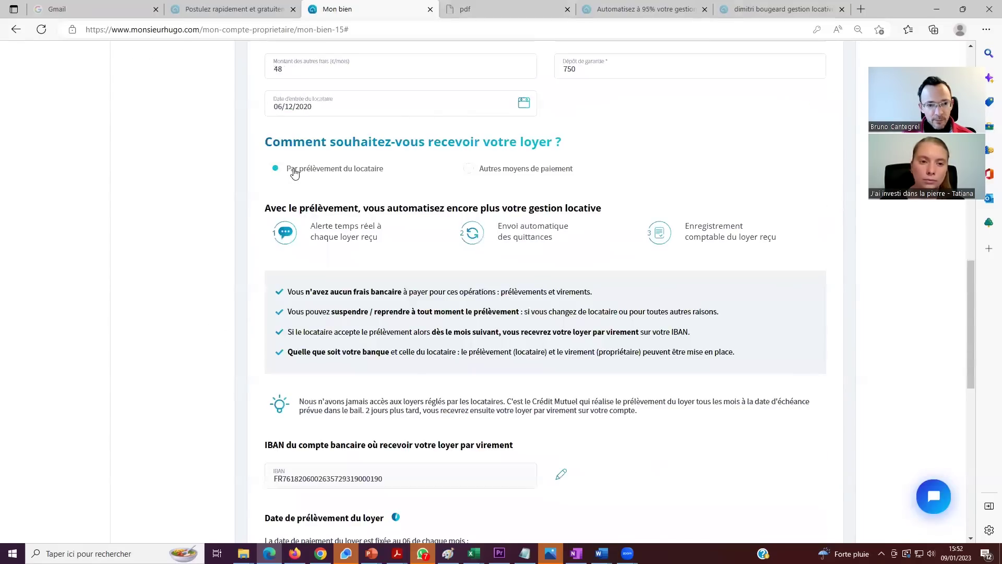
{"action": "scroll", "coordinate": [308, 379], "scroll_direction": "down", "scroll_amount": 2}
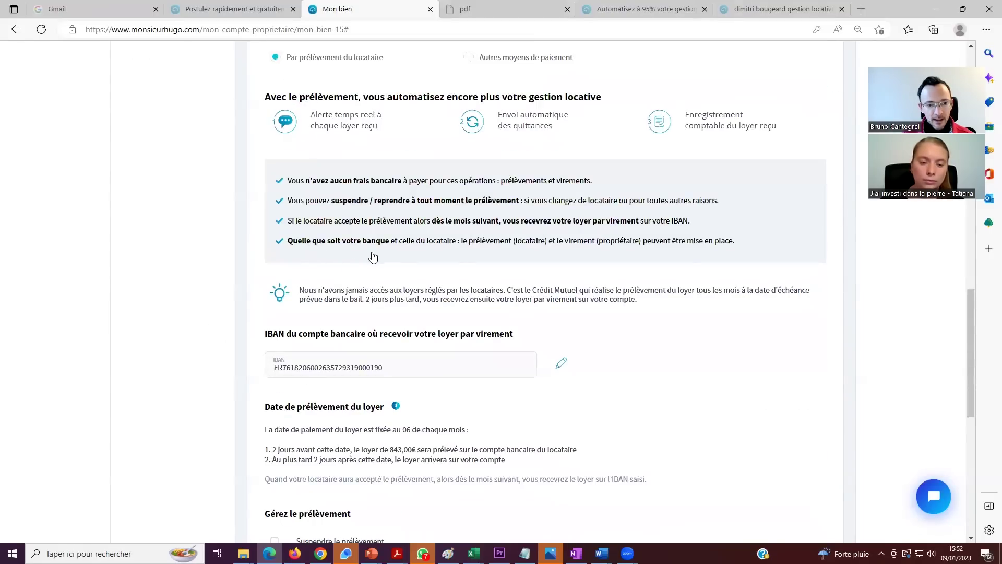
{"action": "scroll", "coordinate": [373, 256], "scroll_direction": "down", "scroll_amount": 2}
{"action": "double_click", "coordinate": [268, 259]}
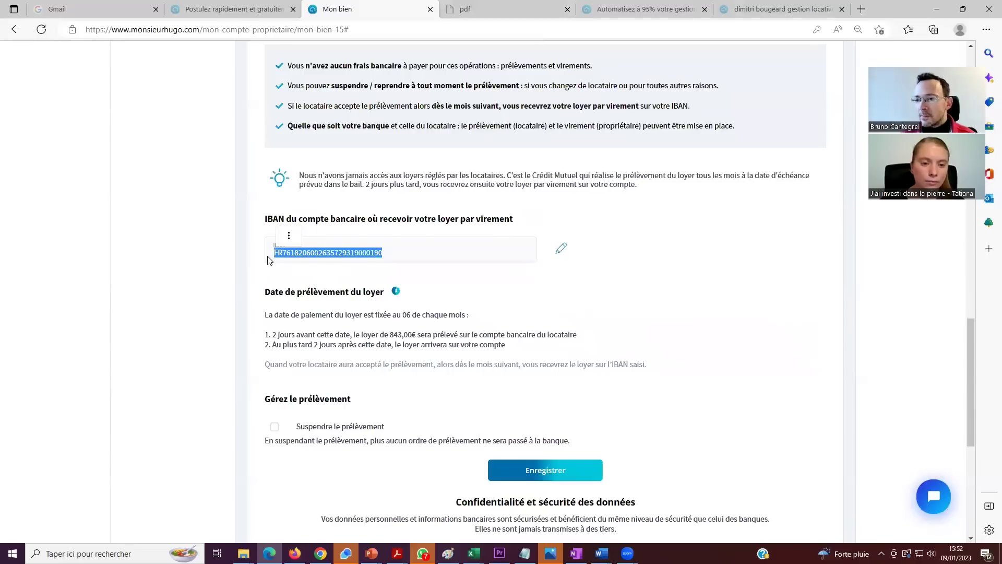
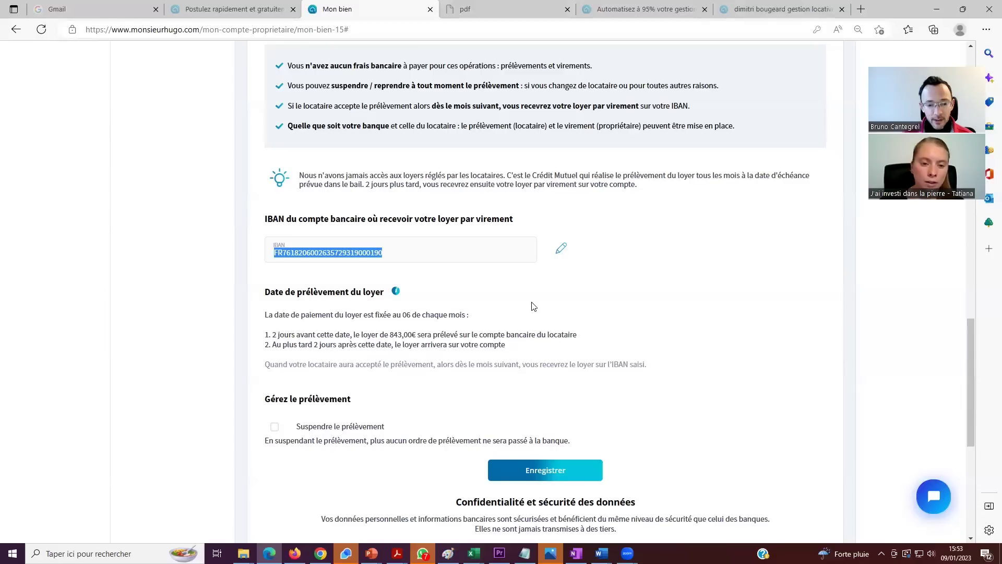
Open the Comptable section and examine the June 2022 entries in the accounting table.
{"action": "scroll", "coordinate": [533, 306], "scroll_direction": "up", "scroll_amount": 7}
{"action": "scroll", "coordinate": [533, 306], "scroll_direction": "up", "scroll_amount": 3}
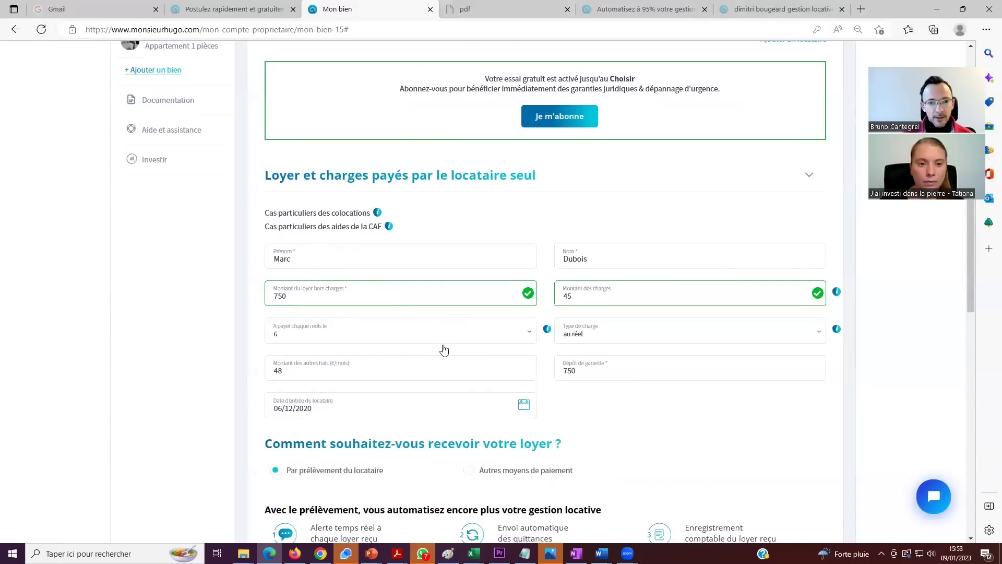
{"action": "scroll", "coordinate": [444, 349], "scroll_direction": "up", "scroll_amount": 6}
{"action": "left_click", "coordinate": [469, 287]}
{"action": "scroll", "coordinate": [469, 302], "scroll_direction": "down", "scroll_amount": 4}
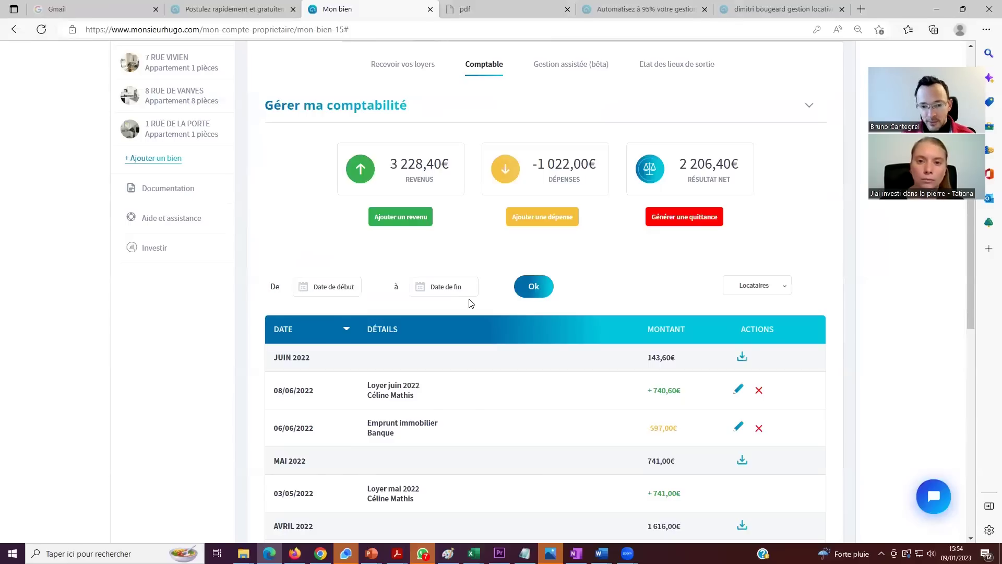
{"action": "left_click", "coordinate": [742, 360]}
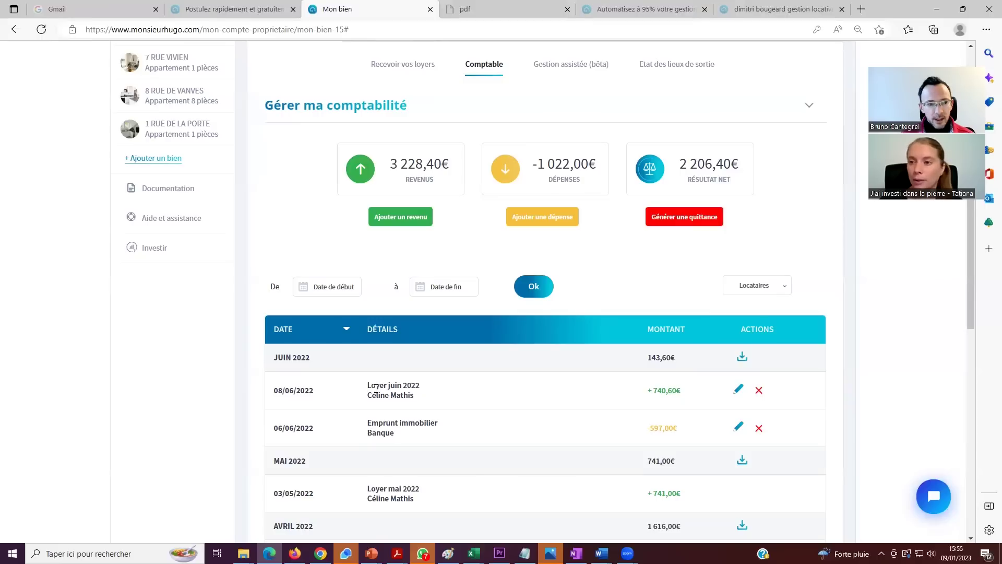
{"action": "scroll", "coordinate": [375, 388], "scroll_direction": "up", "scroll_amount": 8}
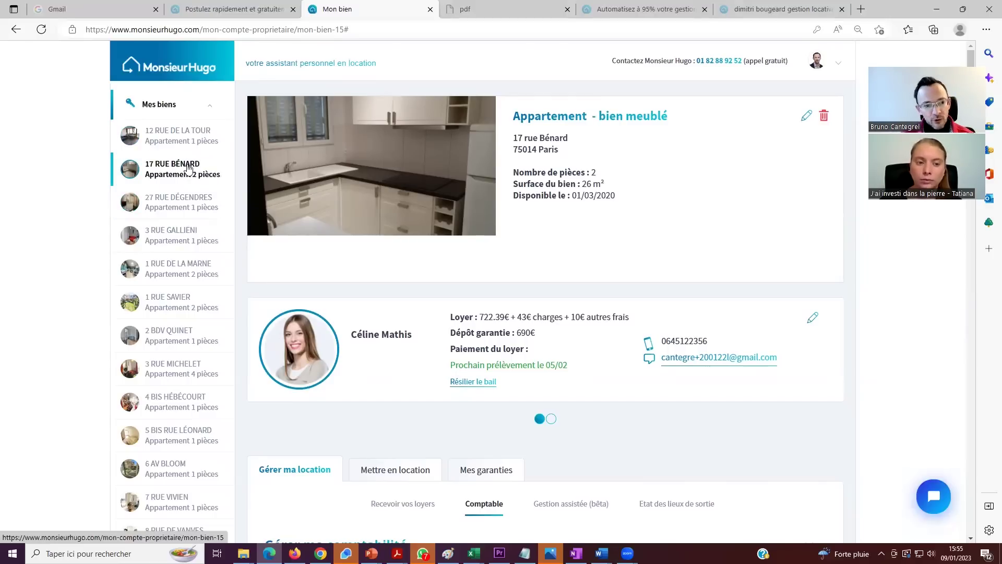
{"action": "scroll", "coordinate": [413, 374], "scroll_direction": "down", "scroll_amount": 3}
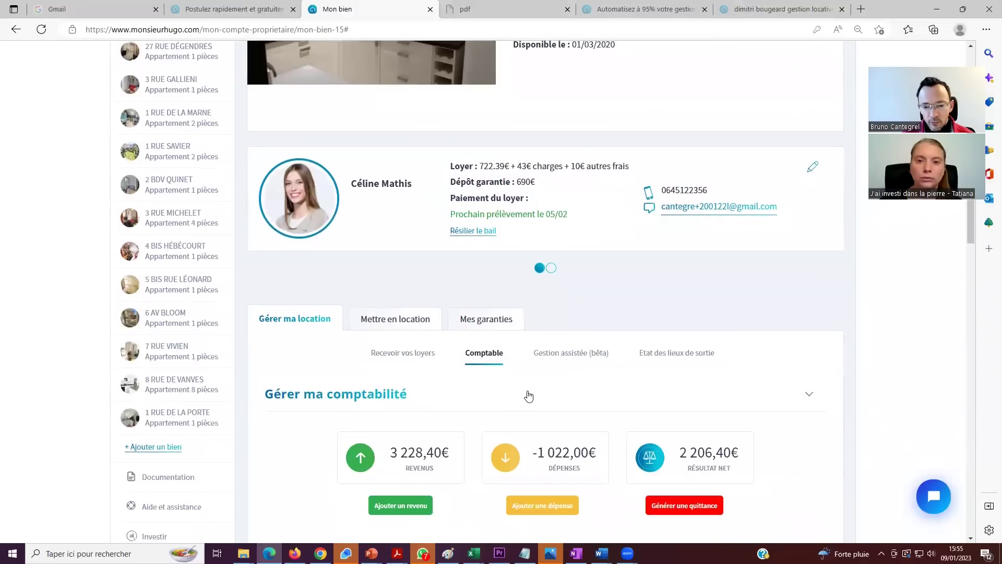
{"action": "scroll", "coordinate": [530, 394], "scroll_direction": "down", "scroll_amount": 3}
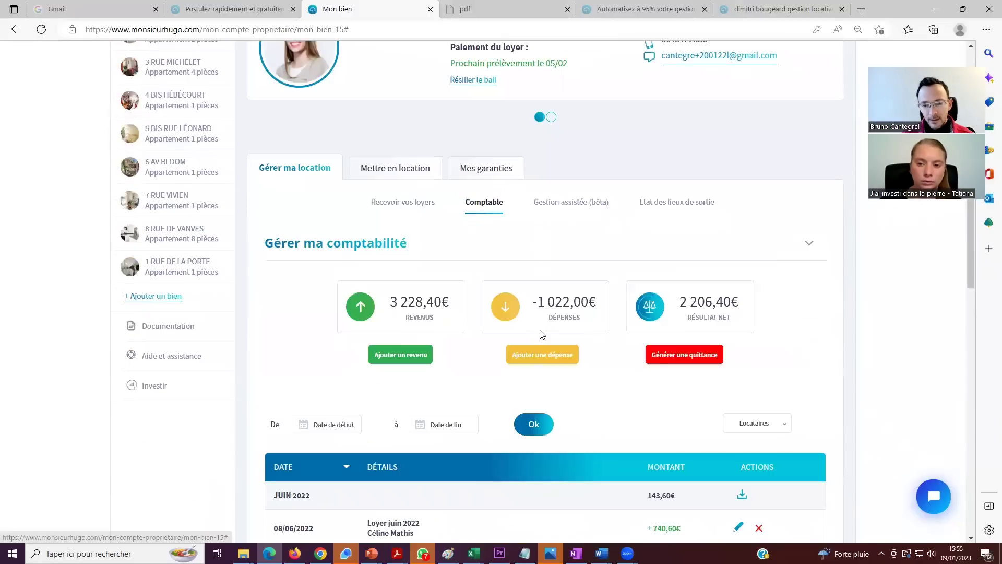
{"action": "scroll", "coordinate": [542, 334], "scroll_direction": "down", "scroll_amount": 2}
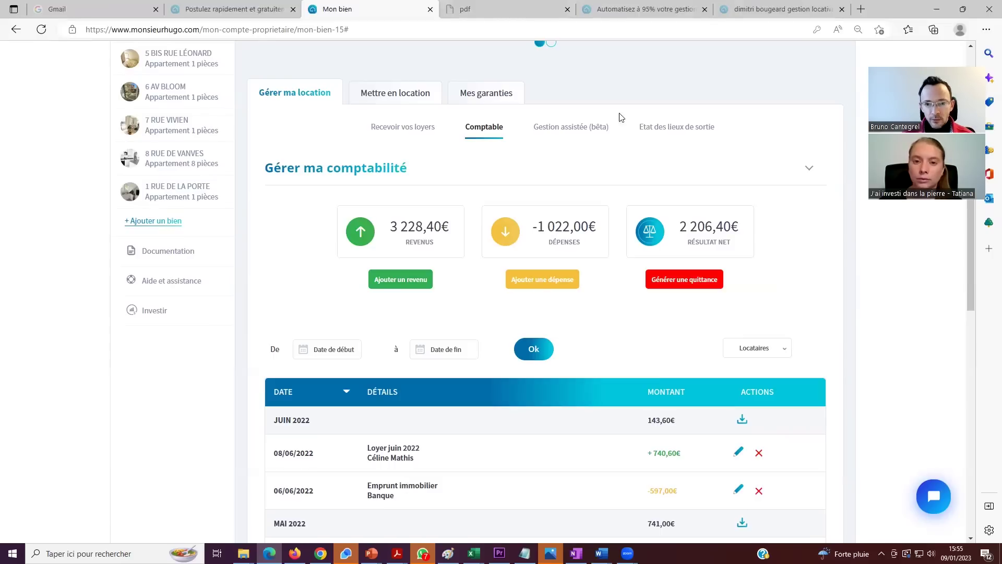
Open the Gestion assistée (bêta) section and examine the rent revision entry in the list of letters.
{"action": "left_click", "coordinate": [574, 128]}
{"action": "scroll", "coordinate": [557, 137], "scroll_direction": "down", "scroll_amount": 1}
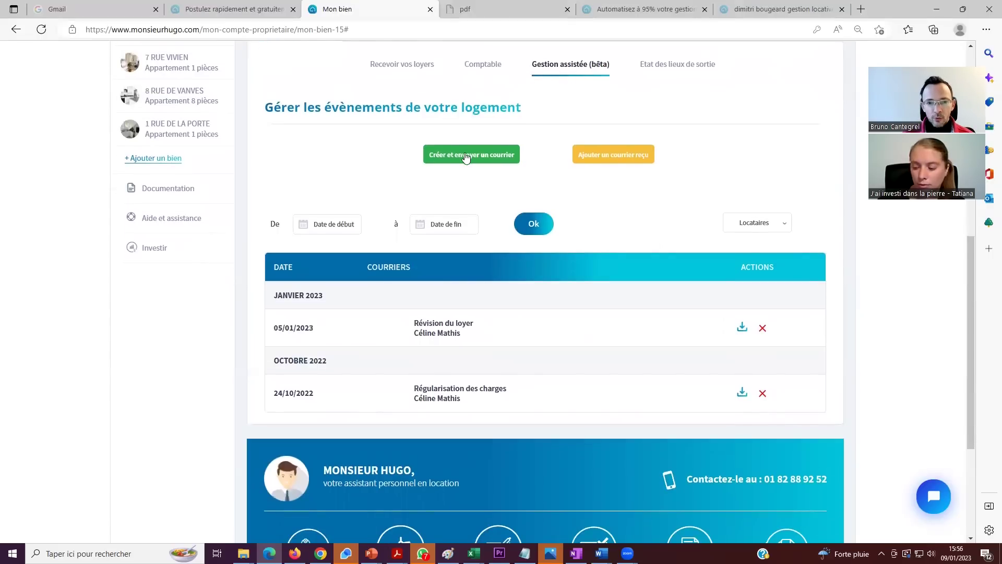
{"action": "left_click_drag", "start_coordinate": [419, 323], "coordinate": [457, 335]}
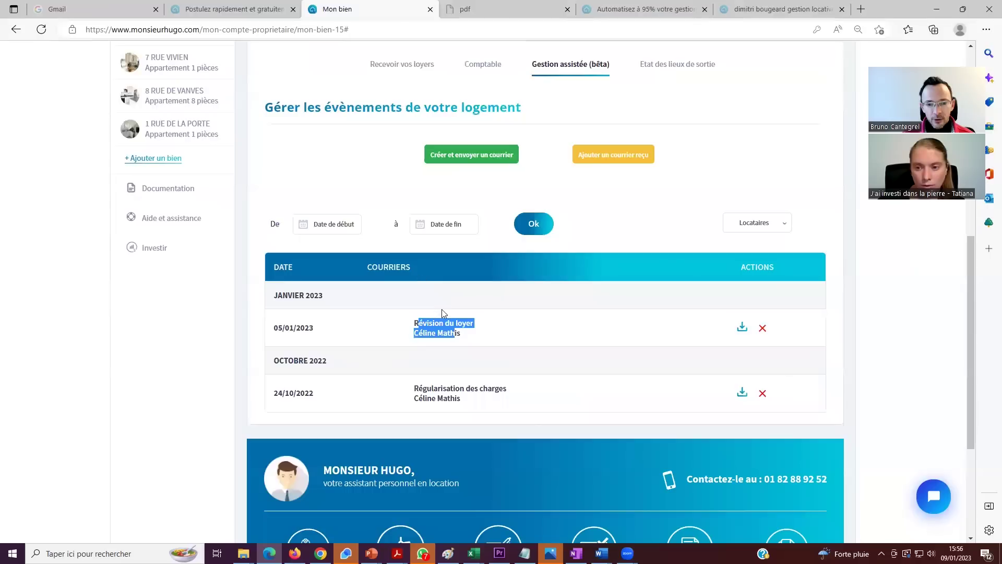
{"action": "left_click", "coordinate": [464, 264]}
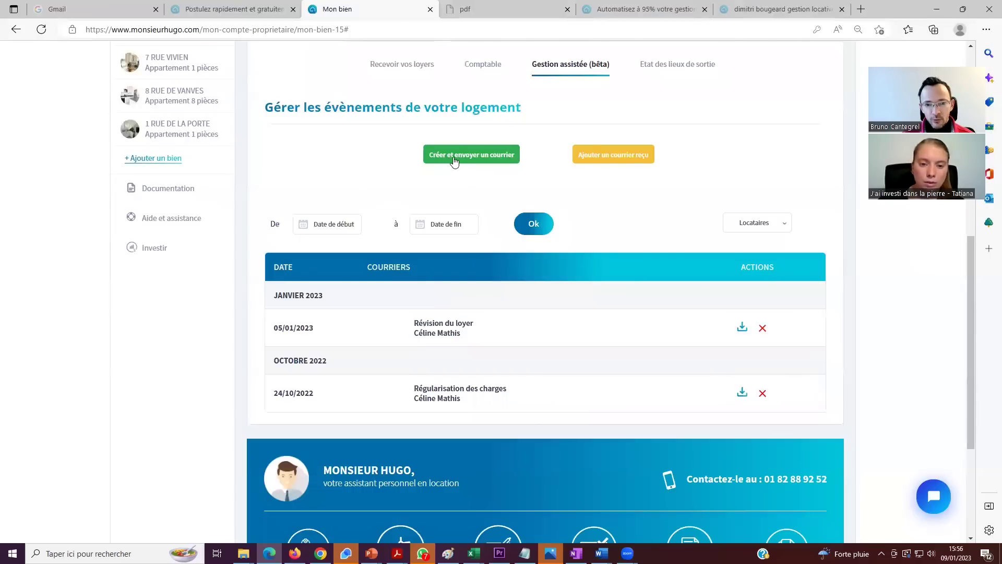
Review the letter types offered in the personalised letter form, select Réviser le loyer, and close the form without validating.
{"action": "left_click", "coordinate": [463, 159]}
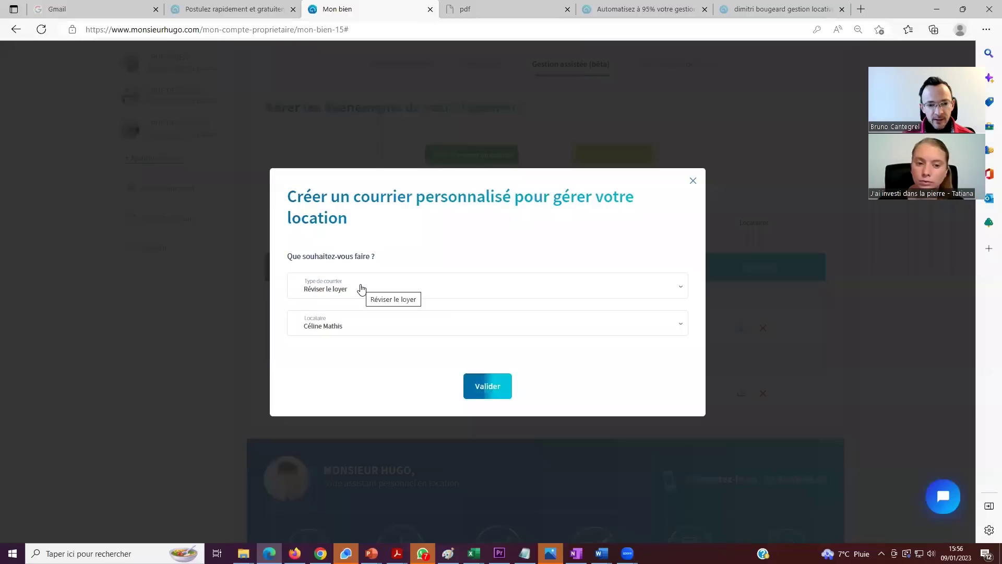
{"action": "left_click", "coordinate": [361, 289]}
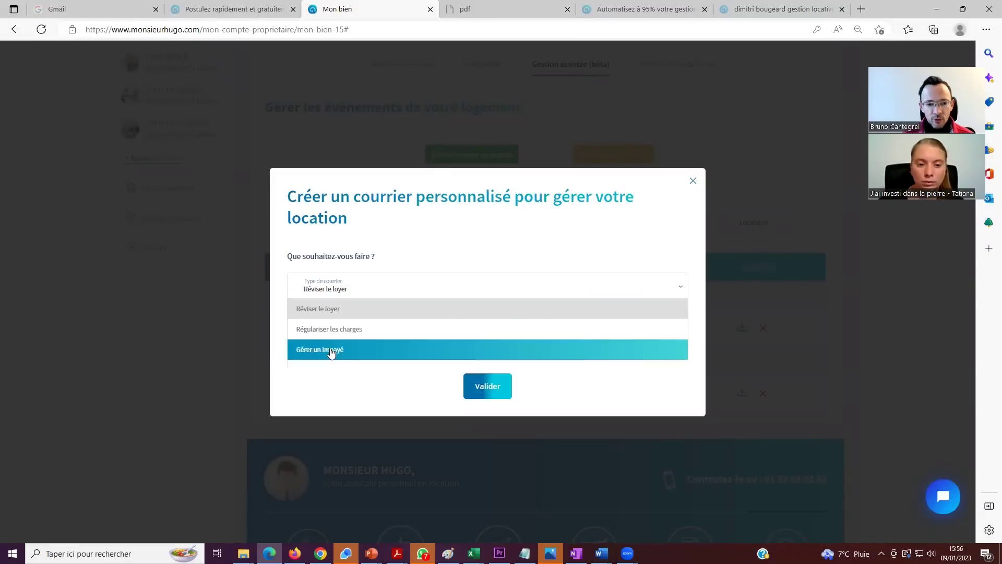
{"action": "left_click", "coordinate": [332, 311]}
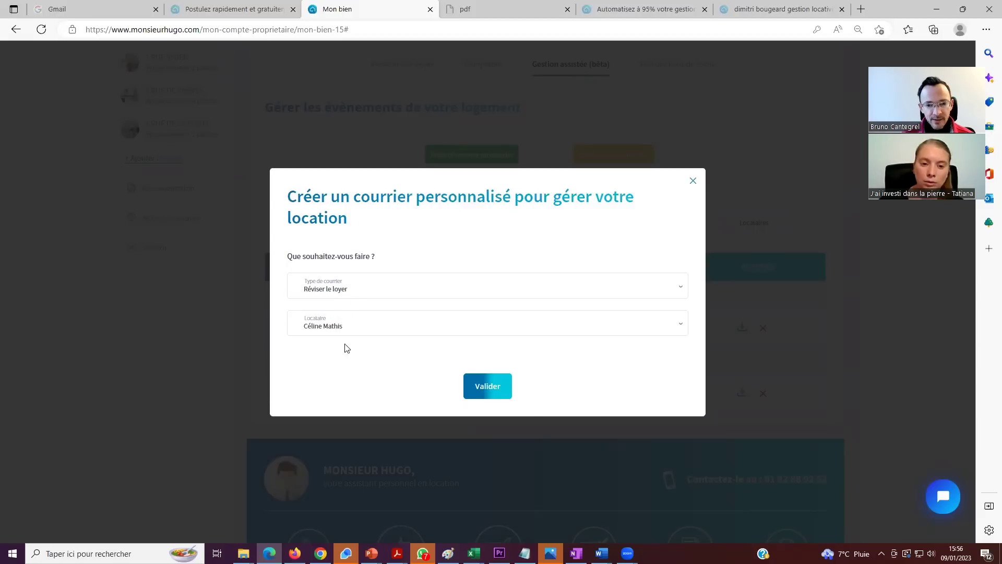
{"action": "left_click", "coordinate": [691, 183]}
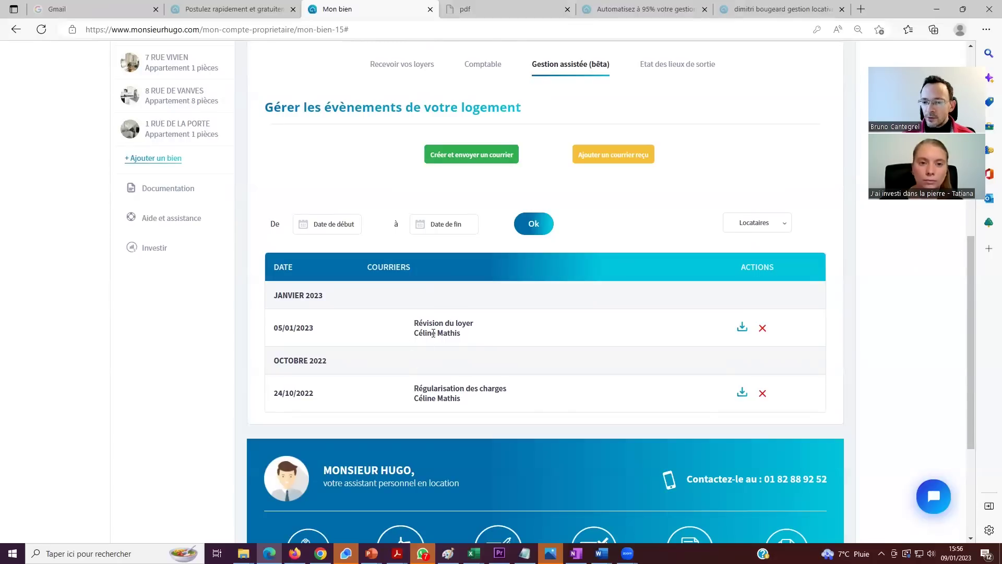
Open the Révision du loyer letter dated 05/01/2023 and examine its rent calculation.
{"action": "left_click", "coordinate": [741, 330]}
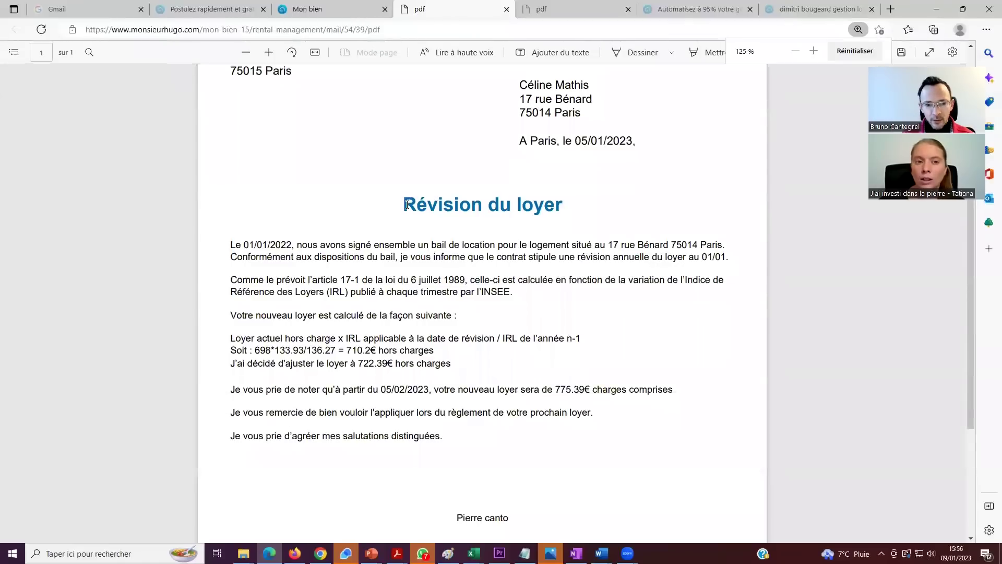
{"action": "left_click_drag", "start_coordinate": [418, 207], "coordinate": [544, 206]}
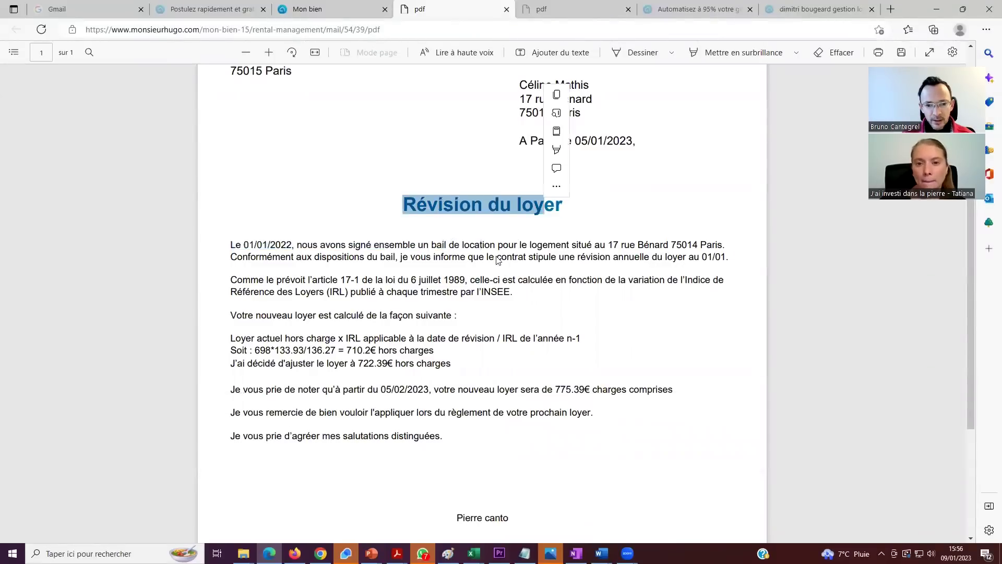
{"action": "left_click", "coordinate": [531, 256]}
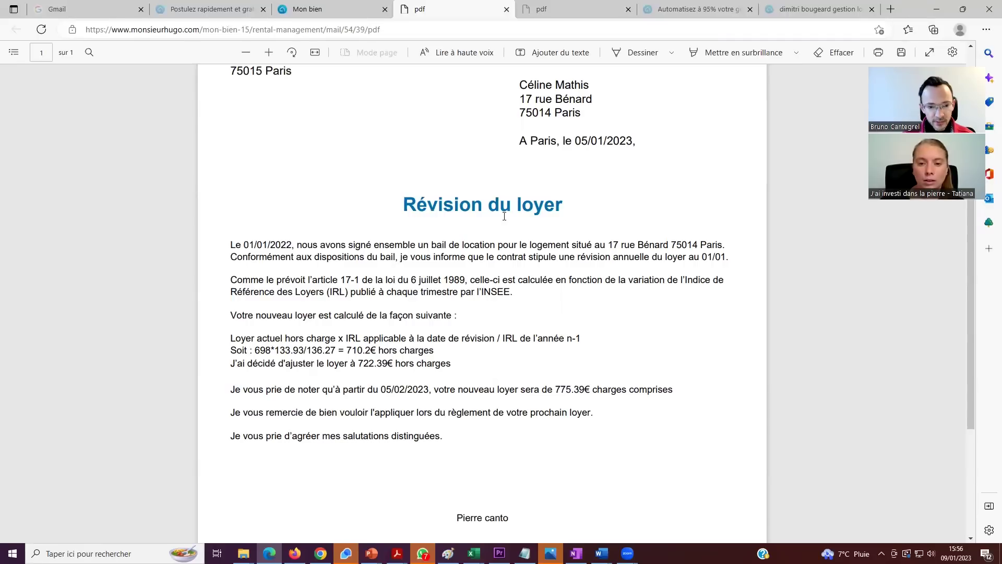
{"action": "left_click_drag", "start_coordinate": [253, 350], "coordinate": [335, 350]}
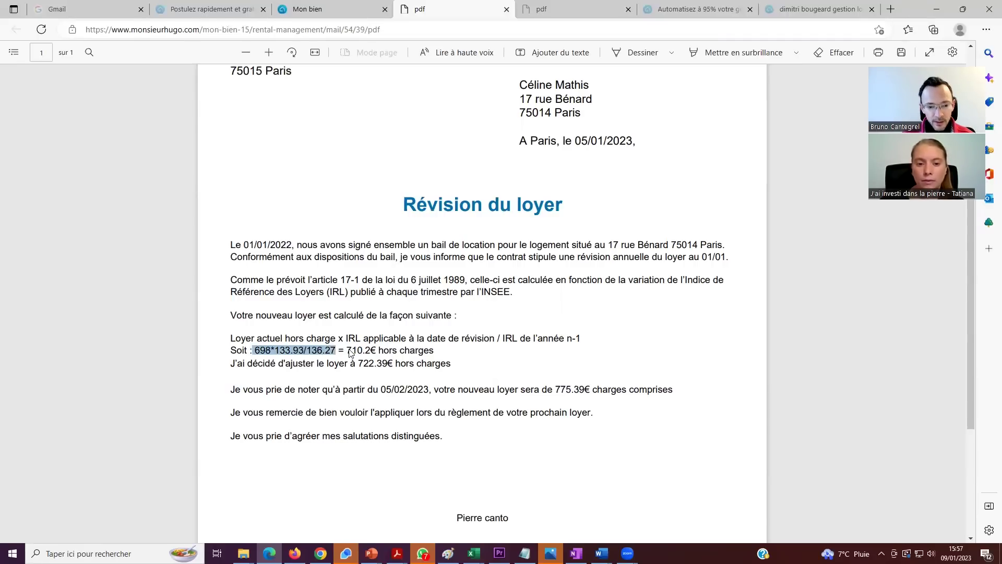
{"action": "left_click", "coordinate": [527, 359]}
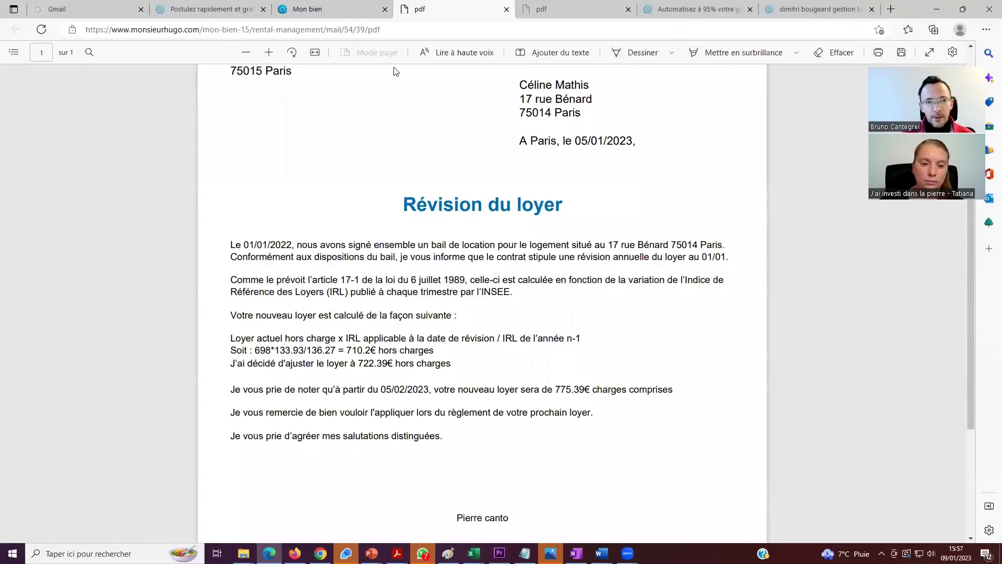
Return to the property page's Recevoir vos loyers section and view the first tenant's card.
{"action": "key", "text": "ctrl+shift+Tab"}
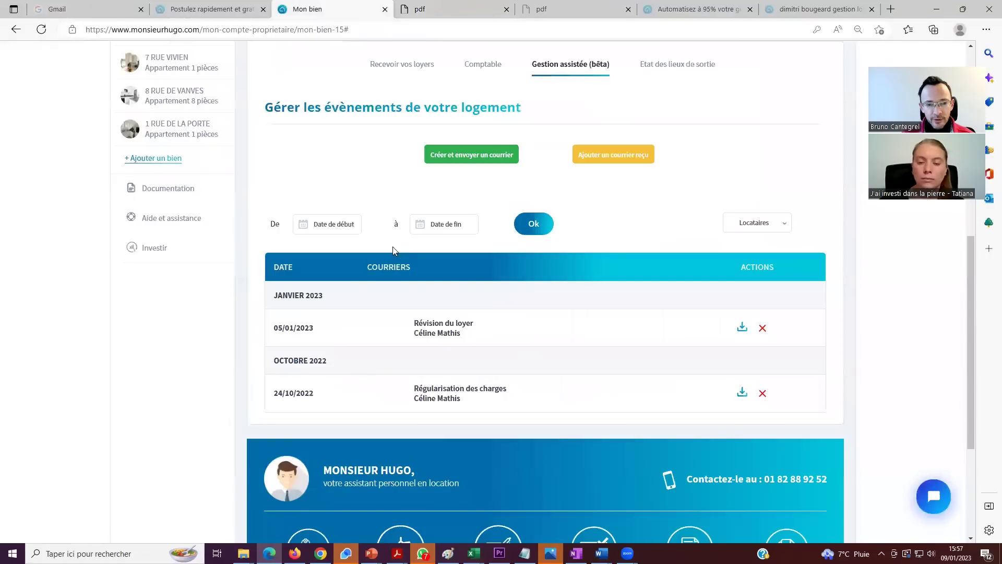
{"action": "left_click", "coordinate": [394, 69]}
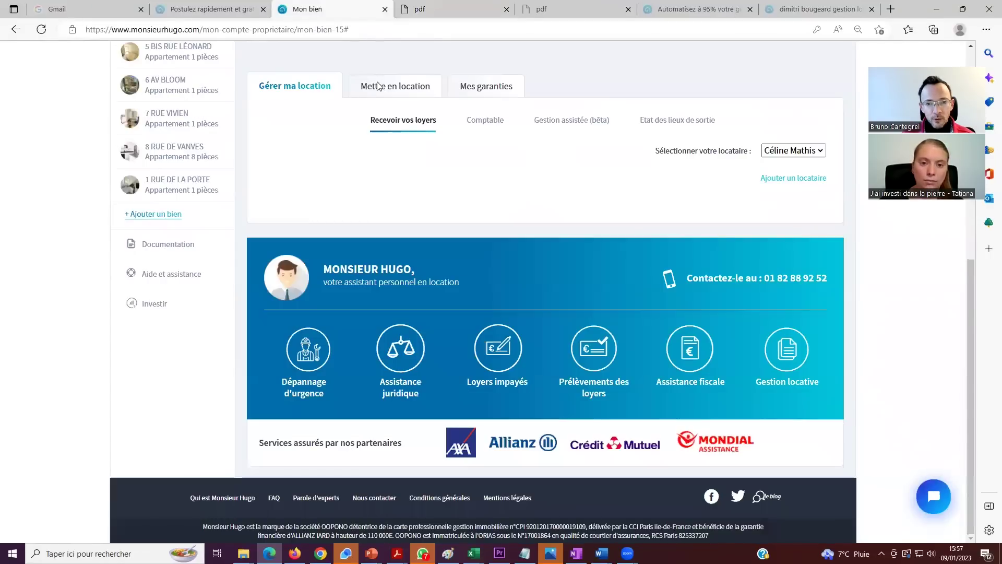
{"action": "scroll", "coordinate": [410, 249], "scroll_direction": "up", "scroll_amount": 2}
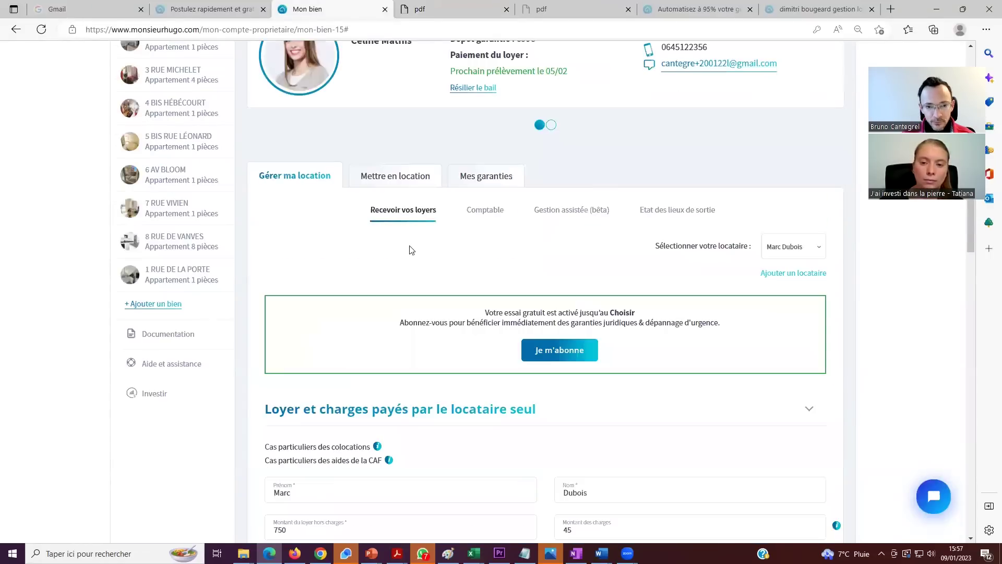
{"action": "scroll", "coordinate": [409, 249], "scroll_direction": "up", "scroll_amount": 4}
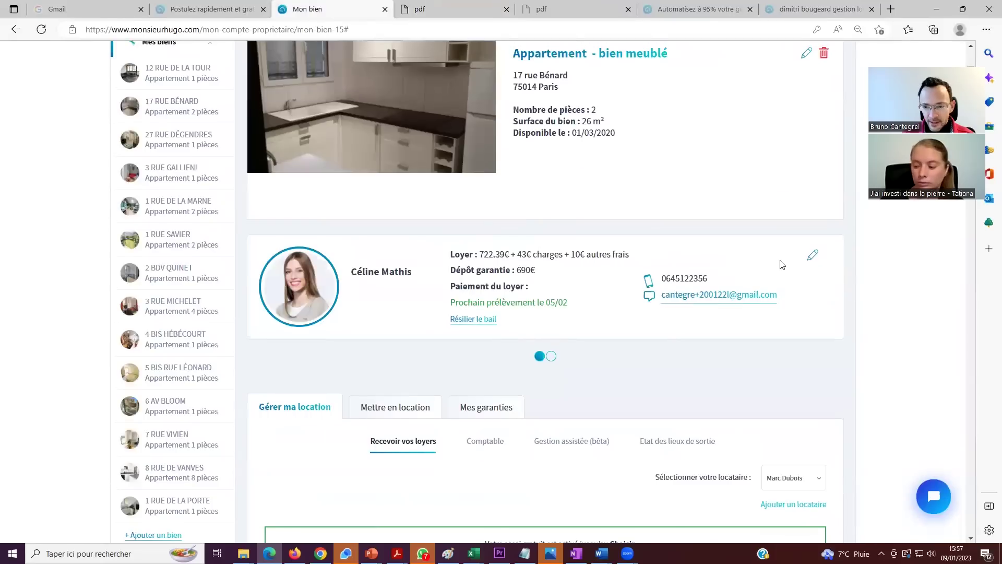
Display the first tenant's details in the Recevoir vos loyers section and examine the rent amount excluding charges.
{"action": "scroll", "coordinate": [388, 378], "scroll_direction": "down", "scroll_amount": 4}
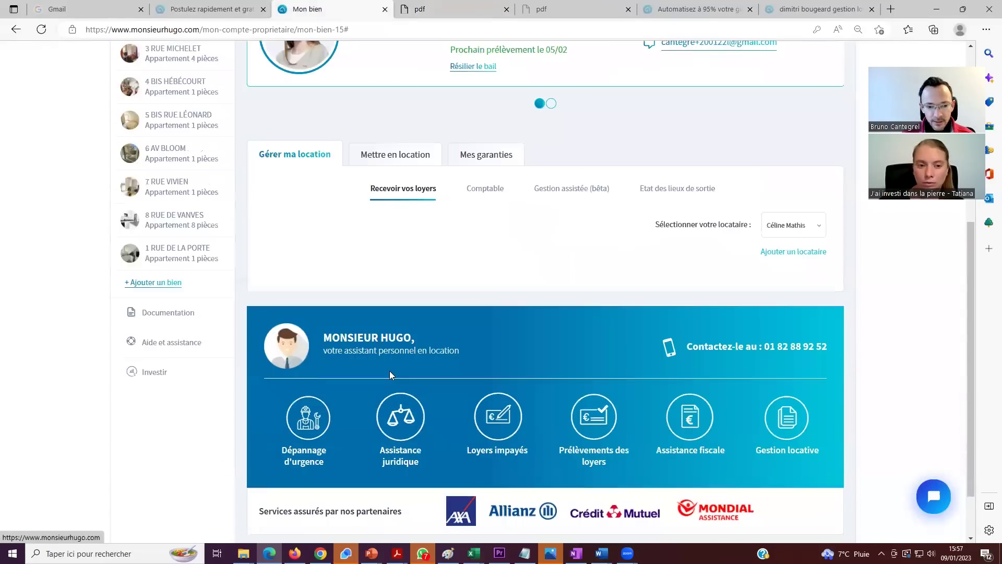
{"action": "scroll", "coordinate": [389, 372], "scroll_direction": "up", "scroll_amount": 4}
{"action": "scroll", "coordinate": [390, 368], "scroll_direction": "down", "scroll_amount": 3}
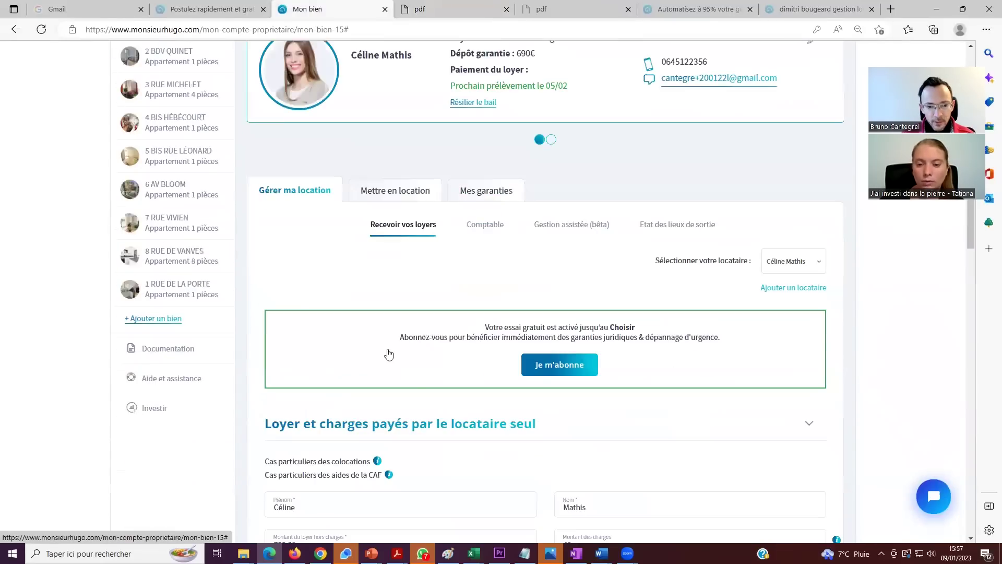
{"action": "scroll", "coordinate": [315, 385], "scroll_direction": "down", "scroll_amount": 3}
{"action": "double_click", "coordinate": [272, 384]}
{"action": "left_click", "coordinate": [282, 386]}
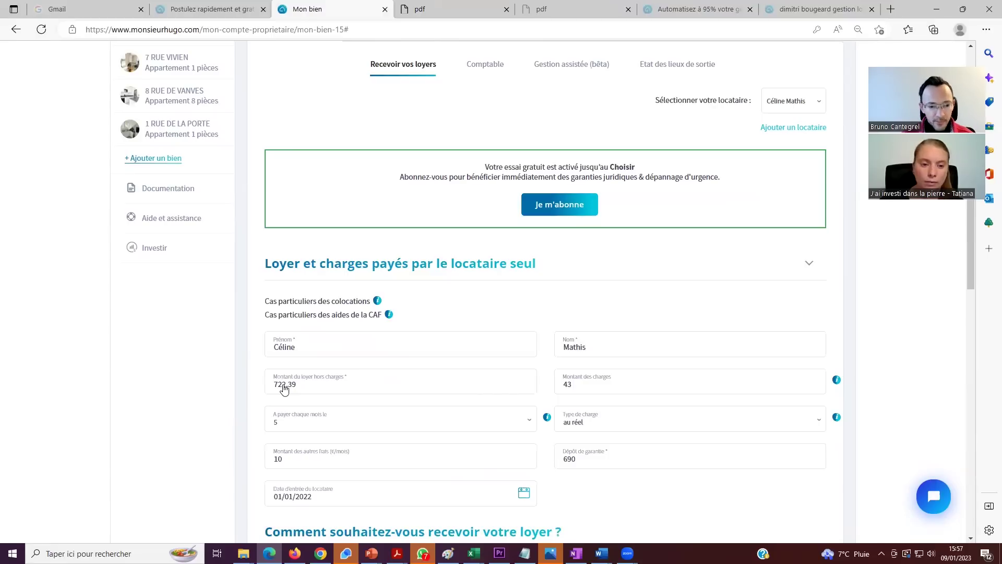
{"action": "double_click", "coordinate": [275, 386]}
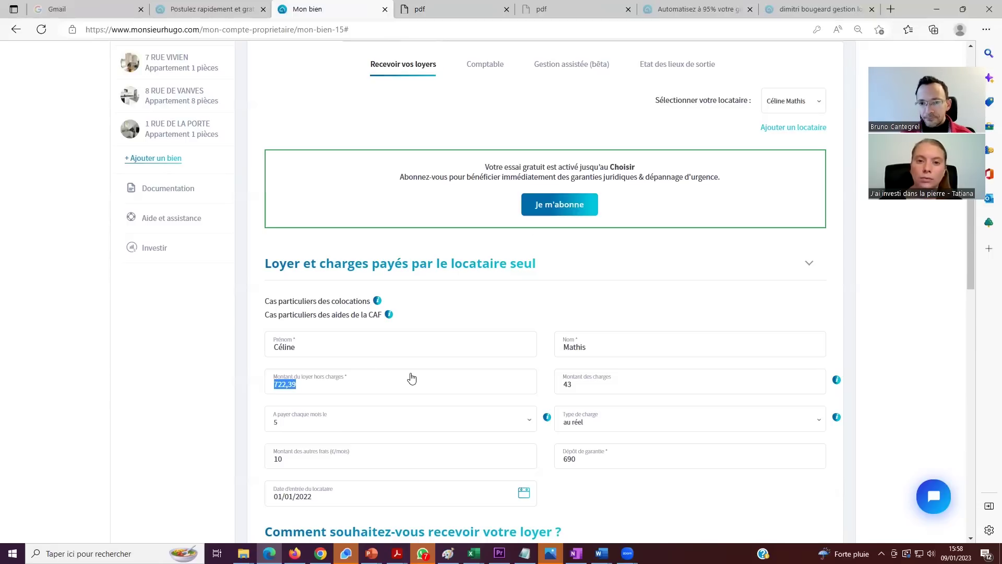
Open the Comptable section and examine the Emprunt immobilier expense dated 06/06/2022.
{"action": "scroll", "coordinate": [412, 381], "scroll_direction": "up", "scroll_amount": 3}
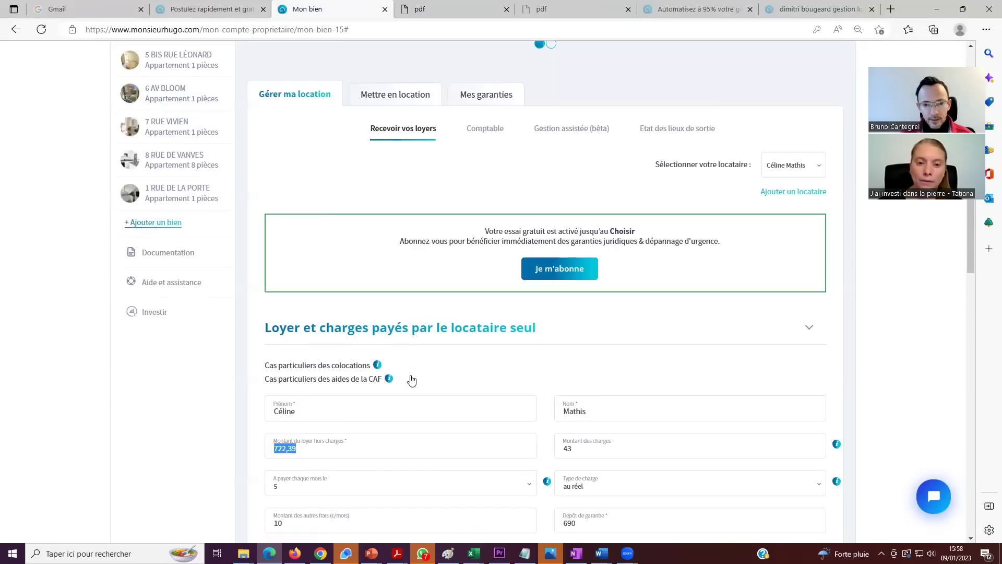
{"action": "left_click", "coordinate": [472, 214]}
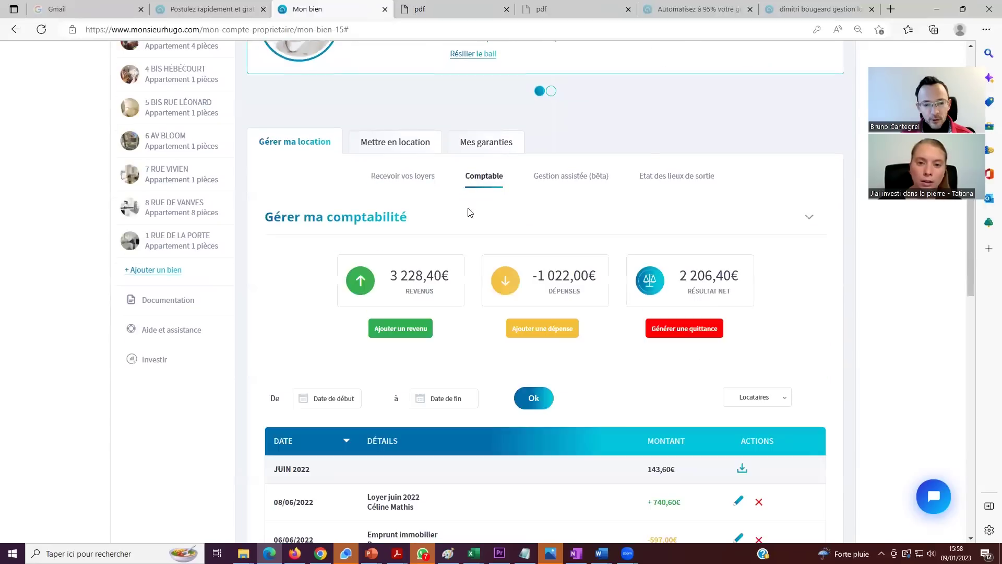
{"action": "scroll", "coordinate": [375, 467], "scroll_direction": "down", "scroll_amount": 3}
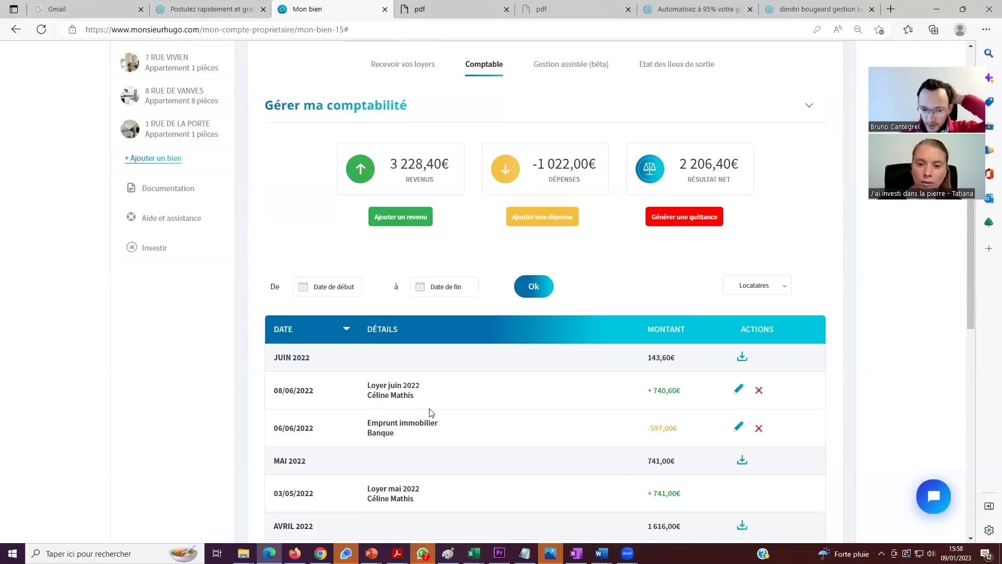
{"action": "left_click_drag", "start_coordinate": [367, 423], "coordinate": [398, 441]}
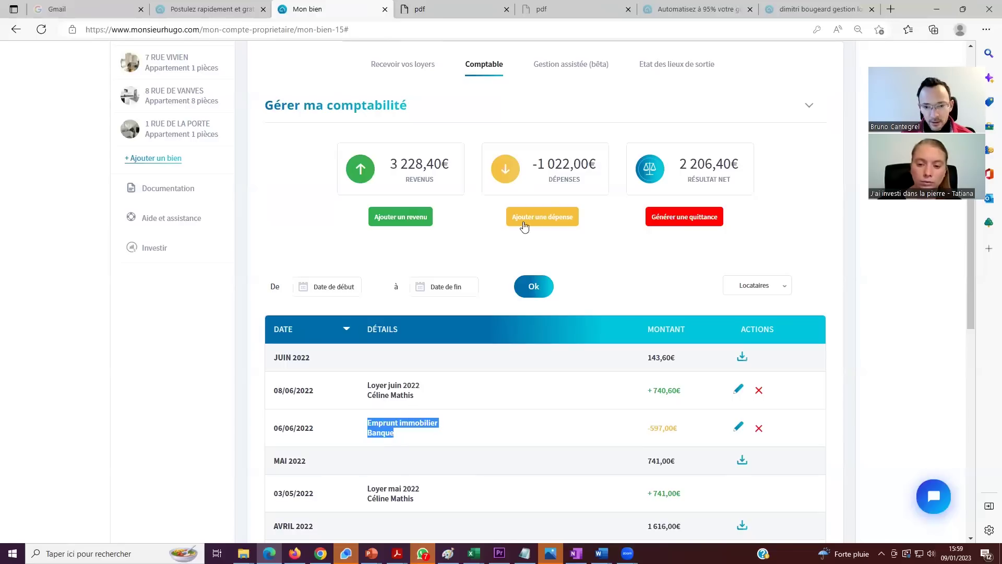
{"action": "left_click", "coordinate": [545, 221]}
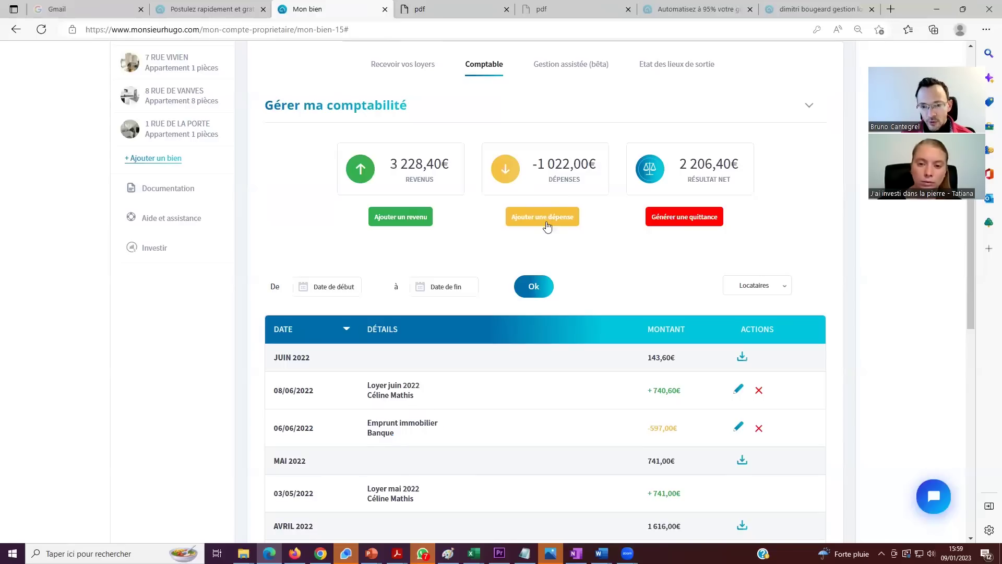
{"action": "scroll", "coordinate": [443, 355], "scroll_direction": "up", "scroll_amount": 2}
{"action": "scroll", "coordinate": [424, 365], "scroll_direction": "down", "scroll_amount": 3}
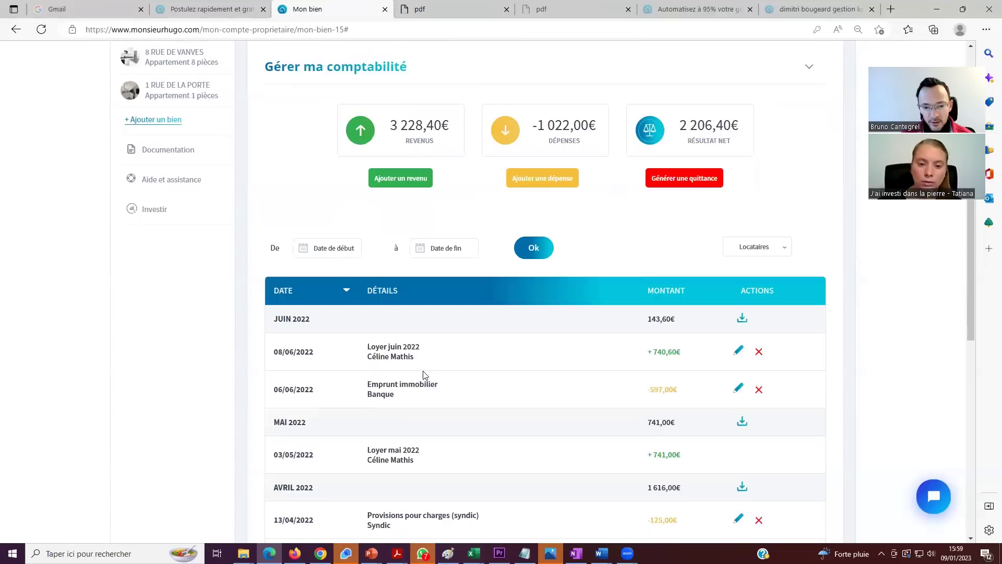
Examine the syndic charge provision of 13/04/2022 and the Travaux expense of 03/03/2022 in the accounting table.
{"action": "scroll", "coordinate": [420, 396], "scroll_direction": "down", "scroll_amount": 2}
{"action": "scroll", "coordinate": [362, 403], "scroll_direction": "down", "scroll_amount": 1}
{"action": "left_click_drag", "start_coordinate": [398, 343], "coordinate": [369, 323]}
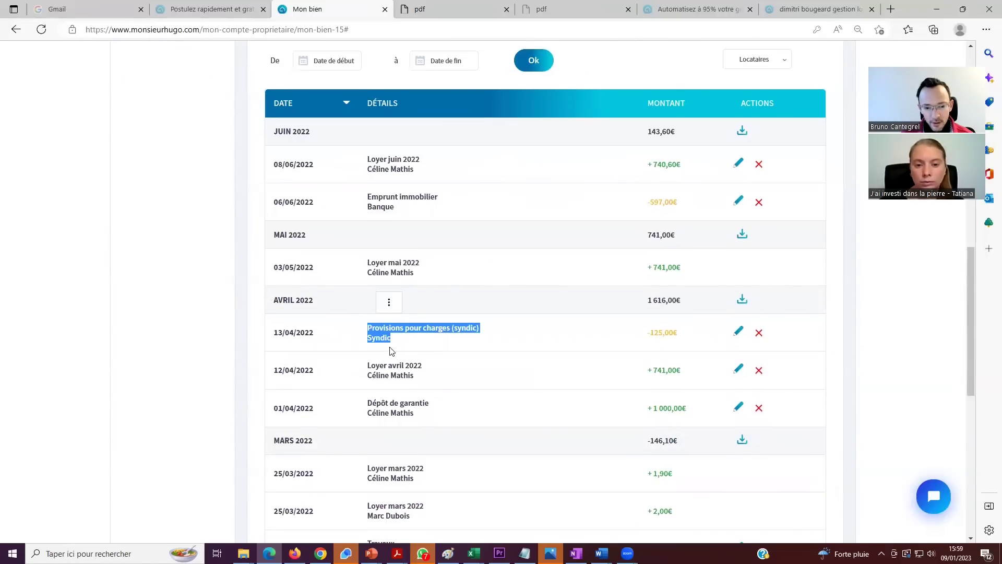
{"action": "scroll", "coordinate": [403, 435], "scroll_direction": "down", "scroll_amount": 3}
{"action": "left_click_drag", "start_coordinate": [393, 403], "coordinate": [371, 389]}
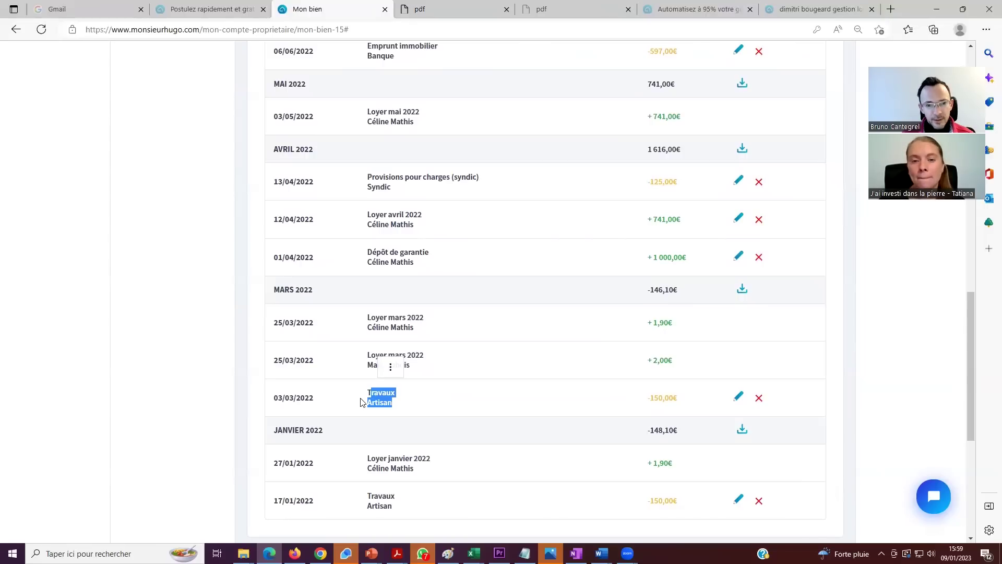
Review the Ajouter une dépense and Ajouter un revenu forms, closing each without saving.
{"action": "scroll", "coordinate": [362, 402], "scroll_direction": "up", "scroll_amount": 7}
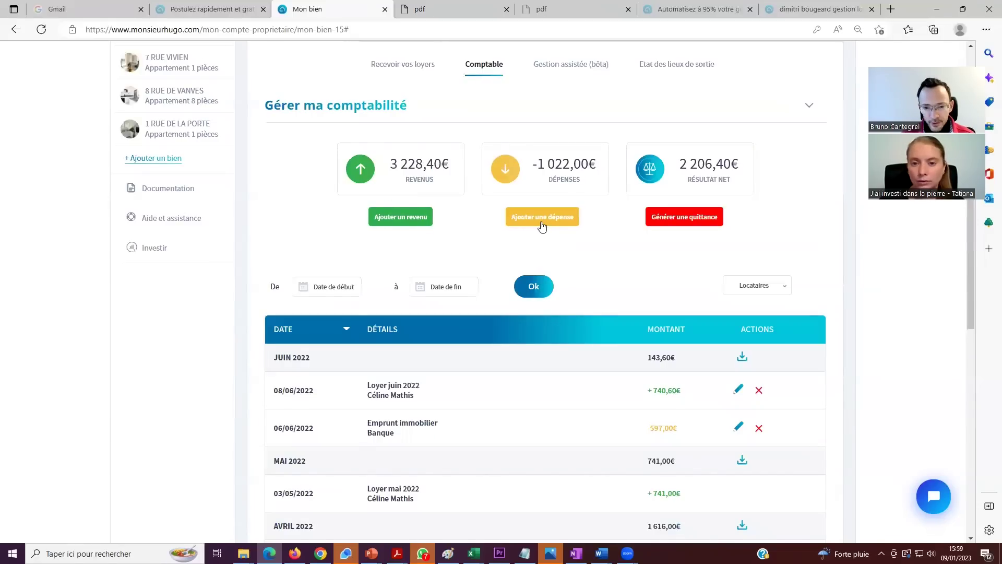
{"action": "left_click", "coordinate": [541, 226]}
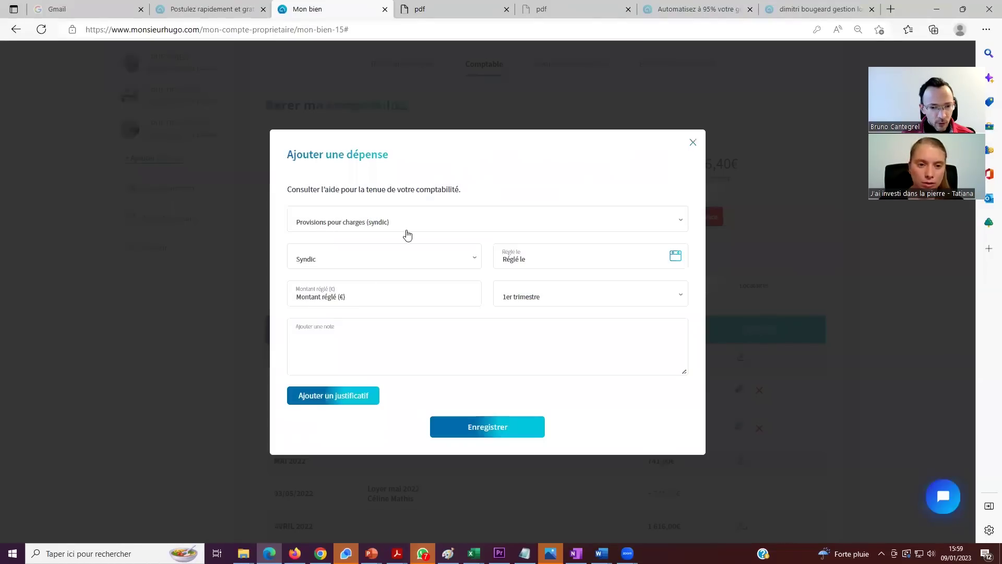
{"action": "left_click", "coordinate": [693, 144]}
{"action": "left_click", "coordinate": [516, 223]}
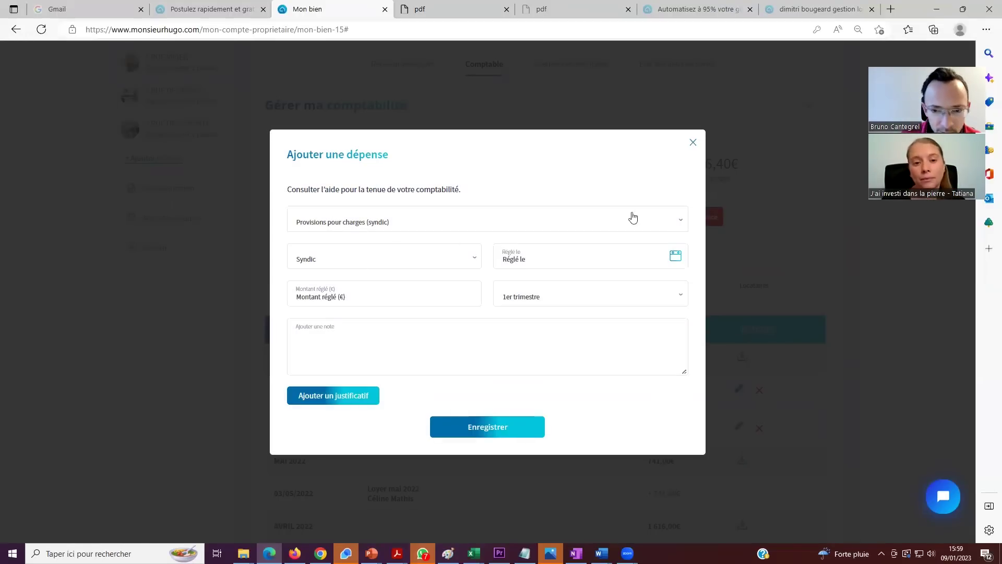
{"action": "left_click", "coordinate": [693, 142]}
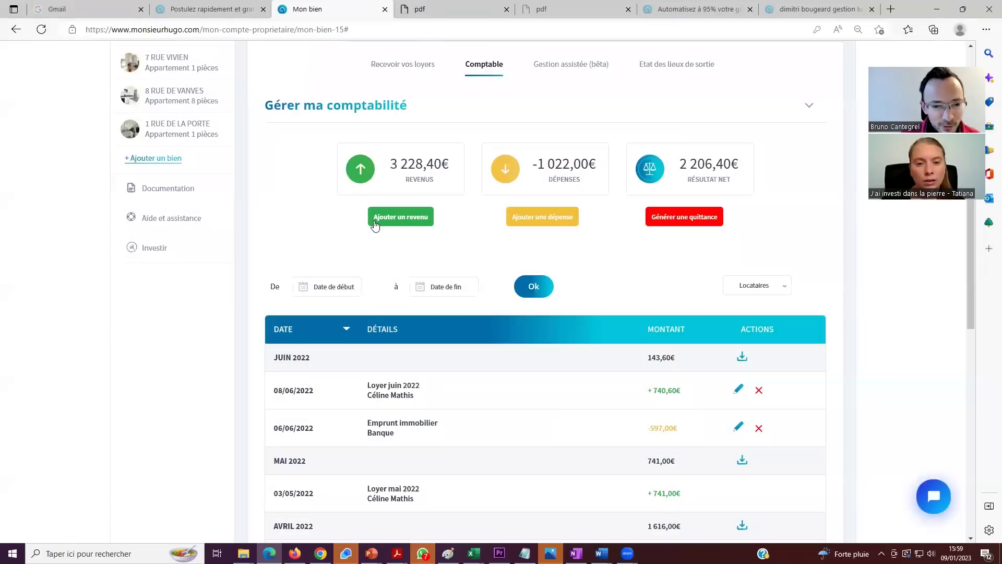
{"action": "left_click", "coordinate": [377, 219]}
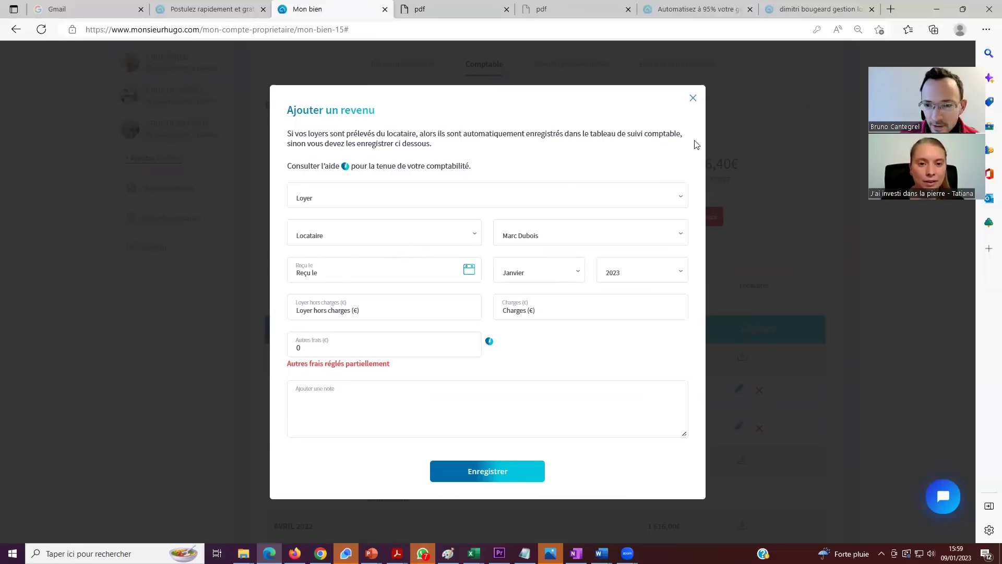
{"action": "left_click", "coordinate": [693, 98]}
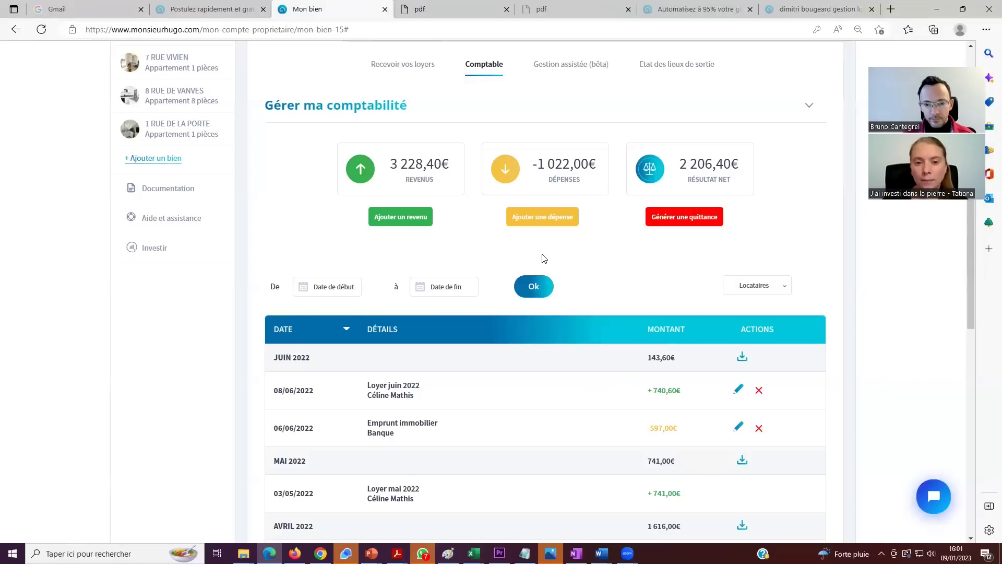
Open the property's Mes garanties section and read through the Protection juridique offer.
{"action": "scroll", "coordinate": [552, 244], "scroll_direction": "up", "scroll_amount": 3}
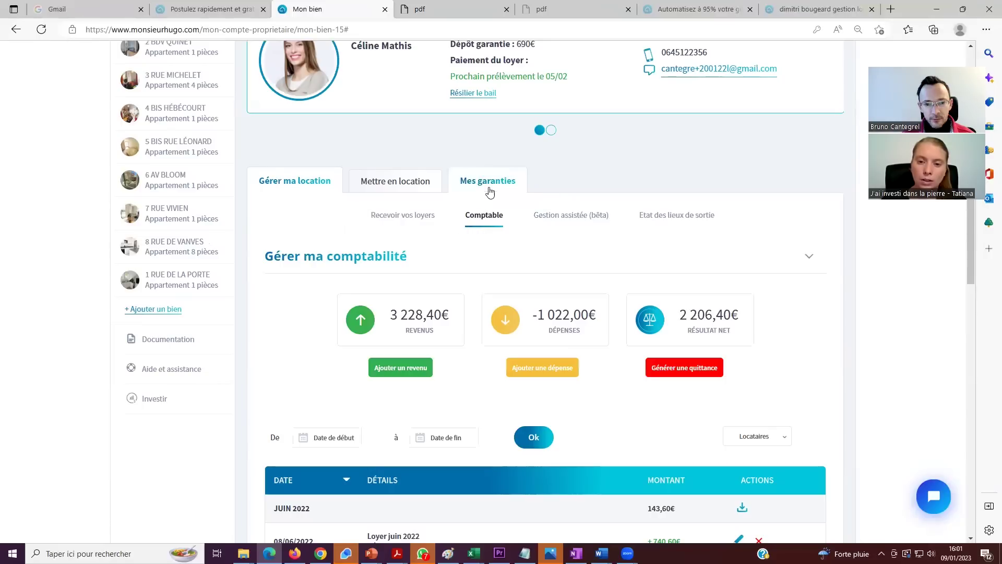
{"action": "left_click", "coordinate": [449, 190]}
{"action": "scroll", "coordinate": [467, 217], "scroll_direction": "down", "scroll_amount": 1}
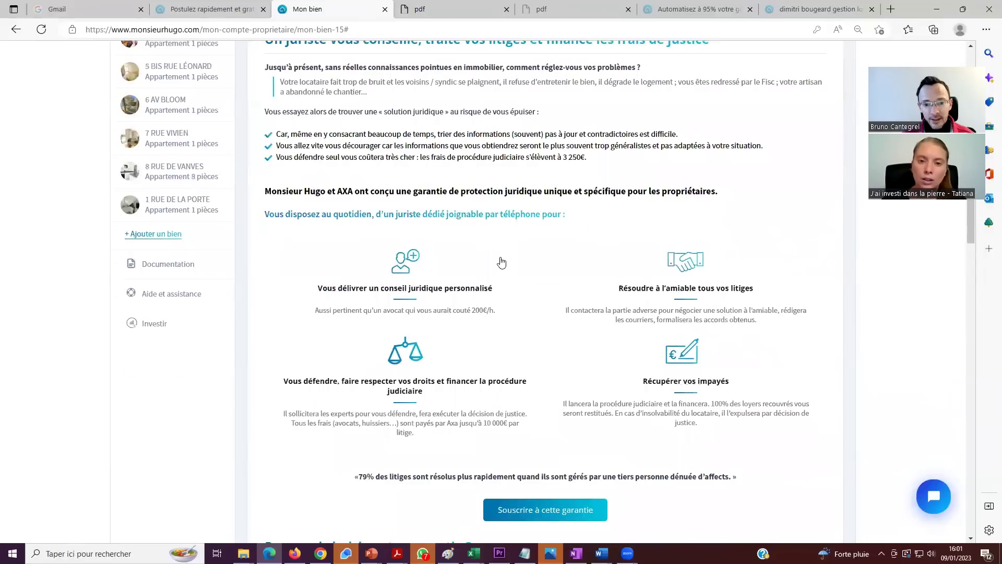
{"action": "scroll", "coordinate": [500, 263], "scroll_direction": "up", "scroll_amount": 5}
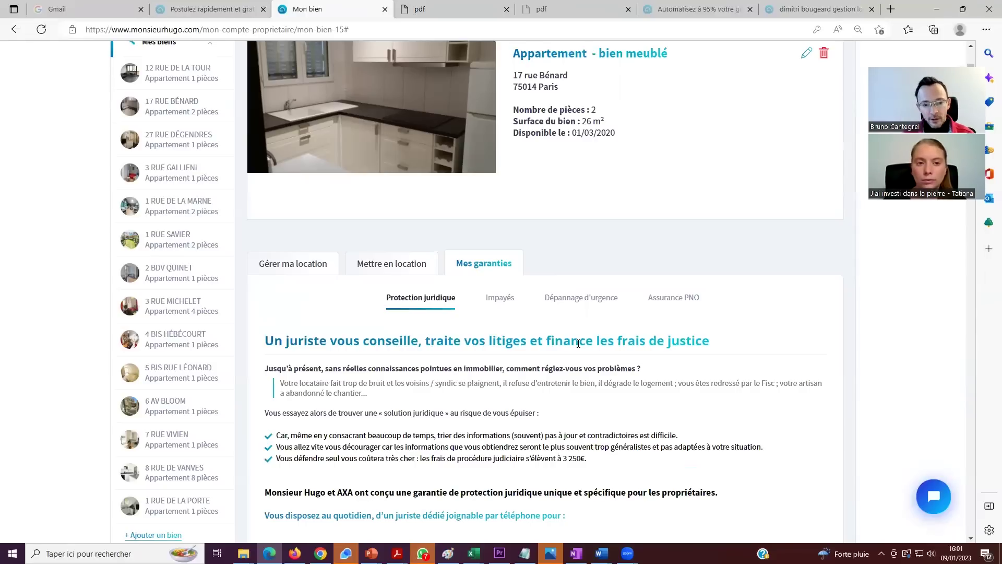
{"action": "scroll", "coordinate": [478, 229], "scroll_direction": "up", "scroll_amount": 1}
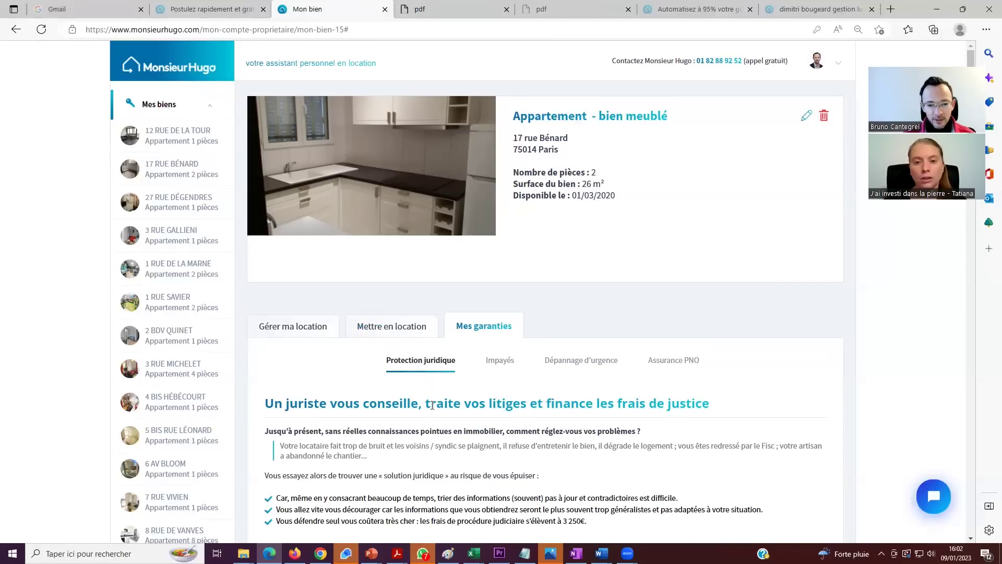
{"action": "scroll", "coordinate": [432, 405], "scroll_direction": "down", "scroll_amount": 2}
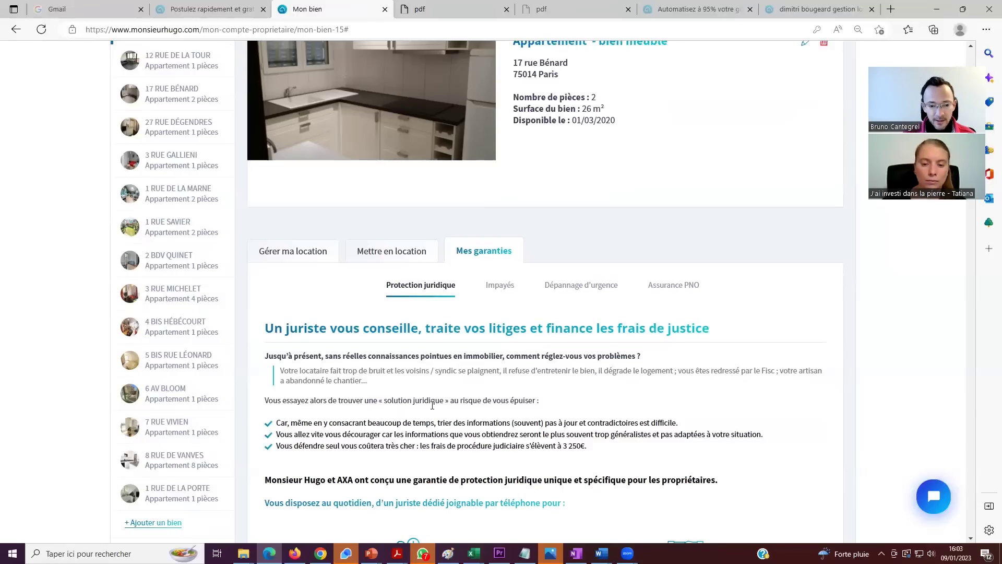
{"action": "scroll", "coordinate": [432, 405], "scroll_direction": "down", "scroll_amount": 4}
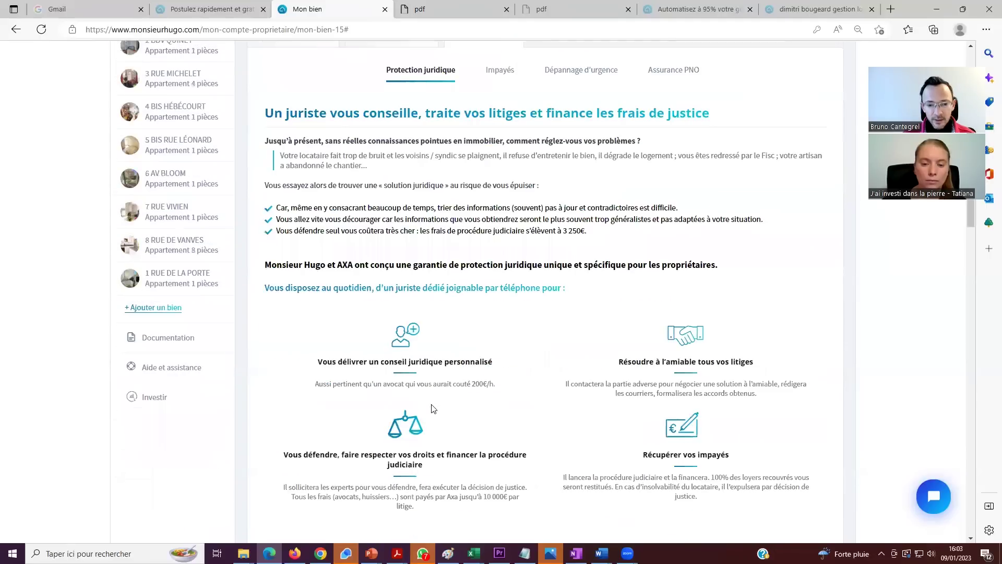
{"action": "scroll", "coordinate": [432, 407], "scroll_direction": "down", "scroll_amount": 1}
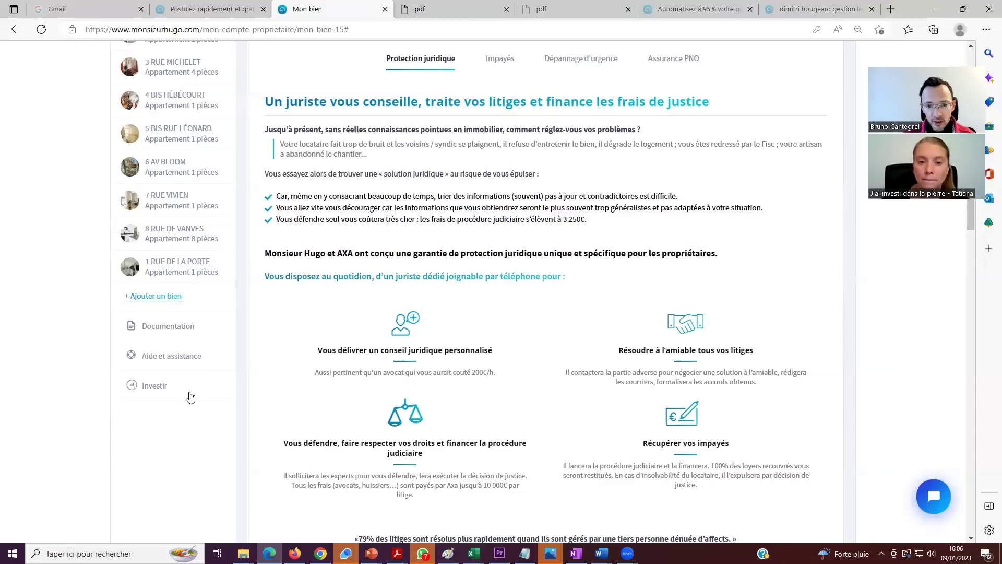
Highlight the statement on court procedure costs in the Protection juridique text, then clear the selection.
{"action": "left_click_drag", "start_coordinate": [422, 219], "coordinate": [492, 221]}
{"action": "left_click_drag", "start_coordinate": [589, 234], "coordinate": [587, 243]}
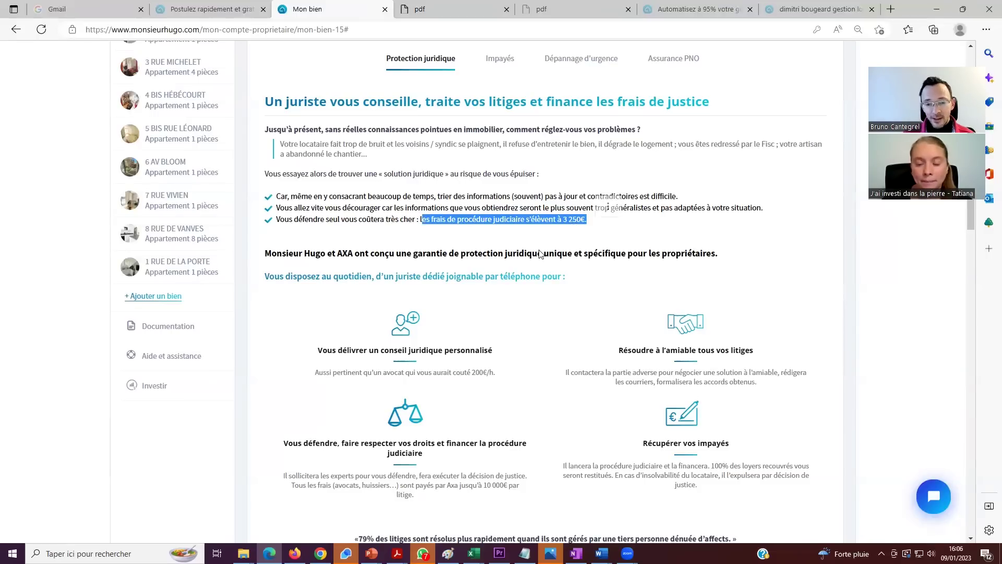
{"action": "left_click", "coordinate": [574, 219]}
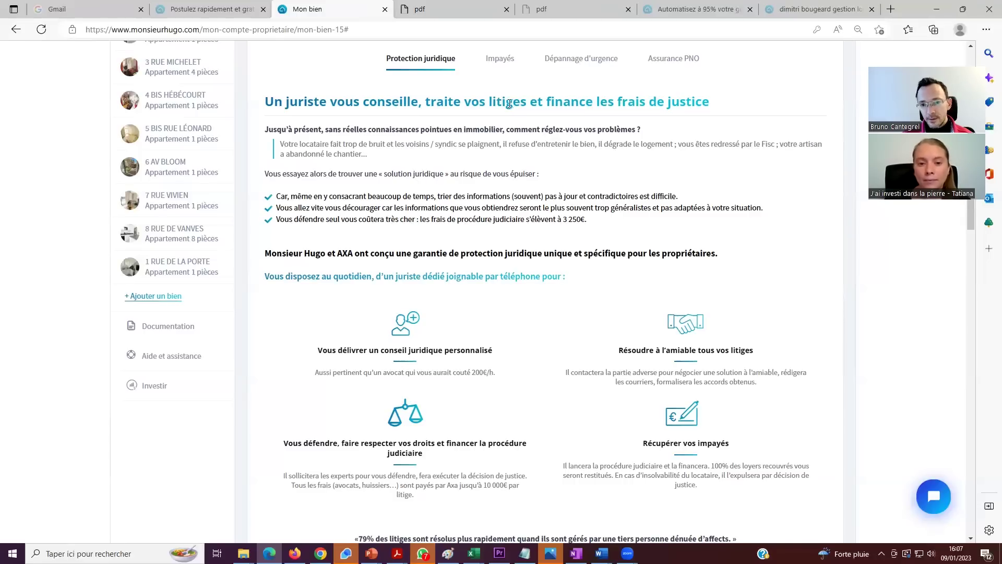
Open the Impayés guarantees and compare the Protection juridique incluant les impayés and Garantie Loyers Impayés columns.
{"action": "left_click", "coordinate": [507, 64]}
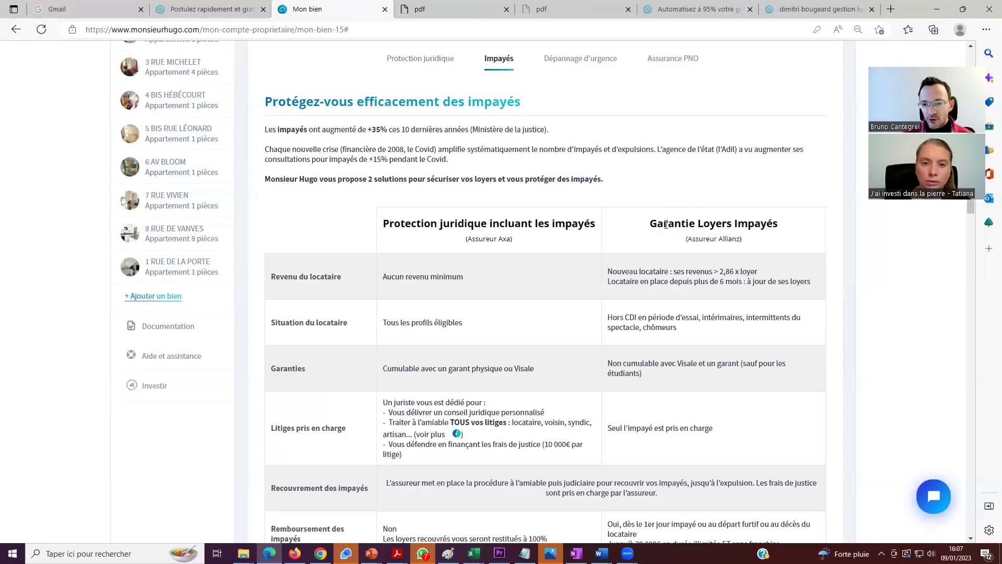
{"action": "left_click_drag", "start_coordinate": [653, 225], "coordinate": [781, 228]}
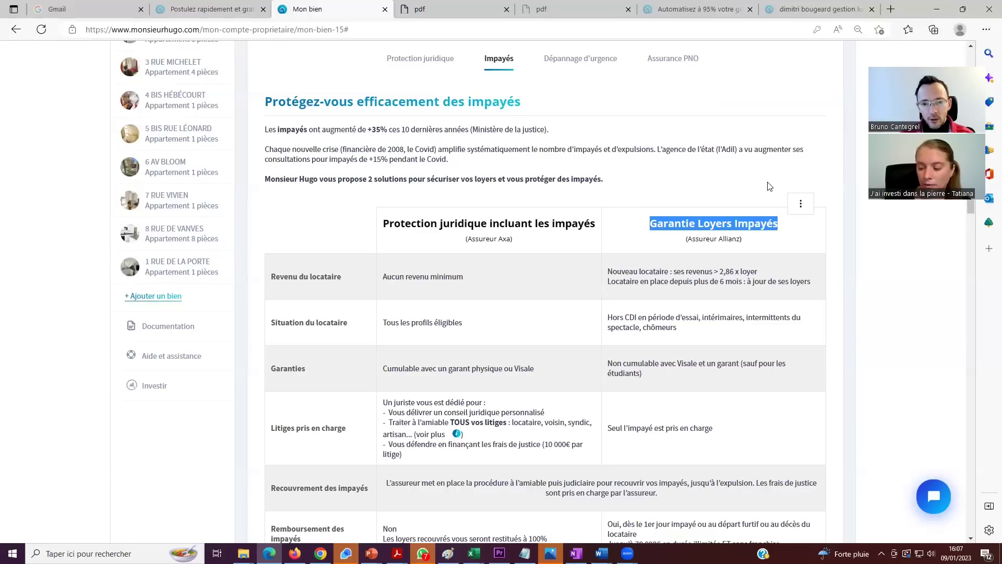
{"action": "left_click_drag", "start_coordinate": [389, 224], "coordinate": [527, 231]}
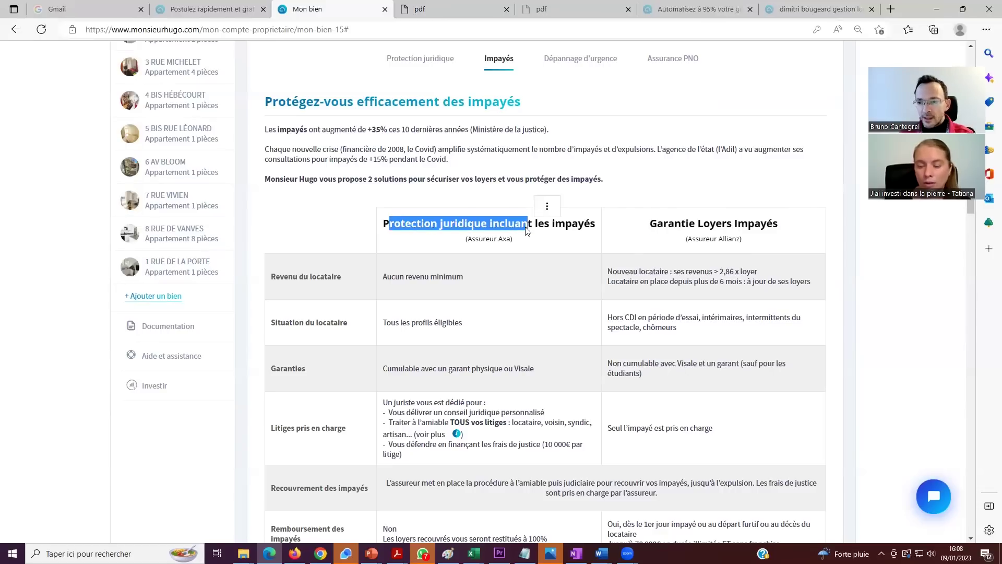
{"action": "left_click", "coordinate": [386, 228]}
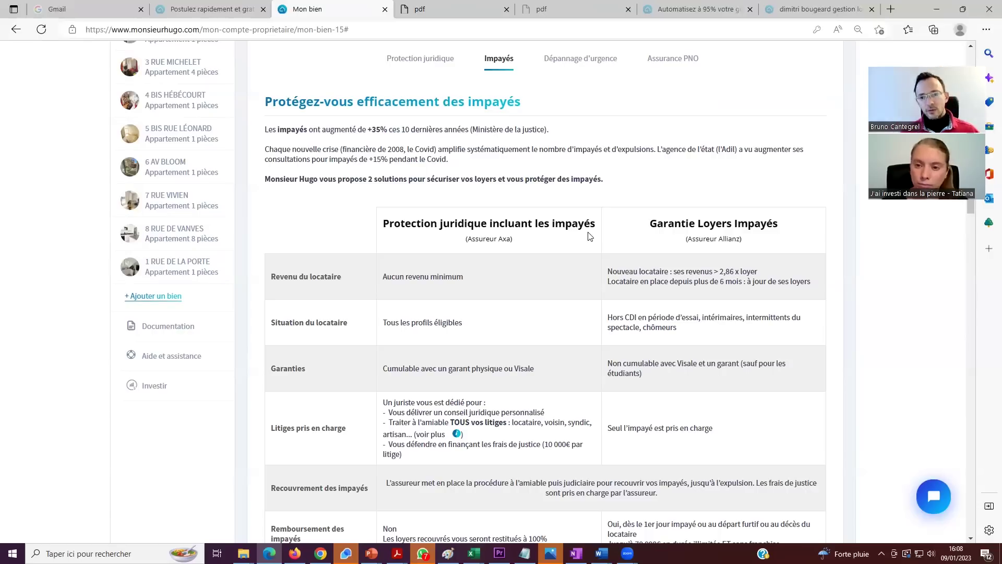
{"action": "left_click_drag", "start_coordinate": [650, 225], "coordinate": [771, 226]}
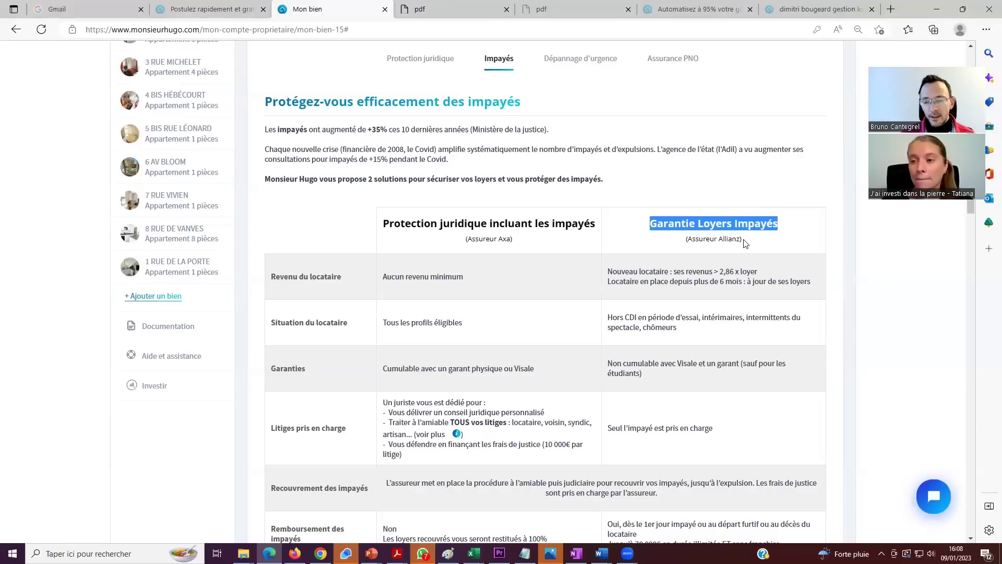
{"action": "left_click", "coordinate": [746, 242]}
Examine the reimbursement, property damage and subscription price rows of the unpaid-rent guarantee comparison table.
{"action": "scroll", "coordinate": [701, 237], "scroll_direction": "down", "scroll_amount": 3}
{"action": "scroll", "coordinate": [713, 202], "scroll_direction": "down", "scroll_amount": 1}
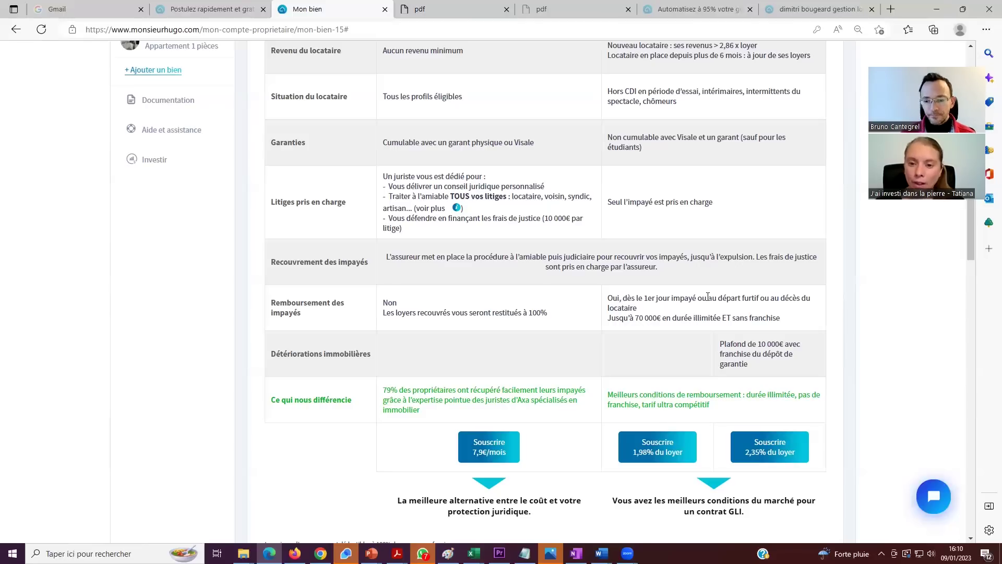
{"action": "scroll", "coordinate": [708, 296], "scroll_direction": "down", "scroll_amount": 2}
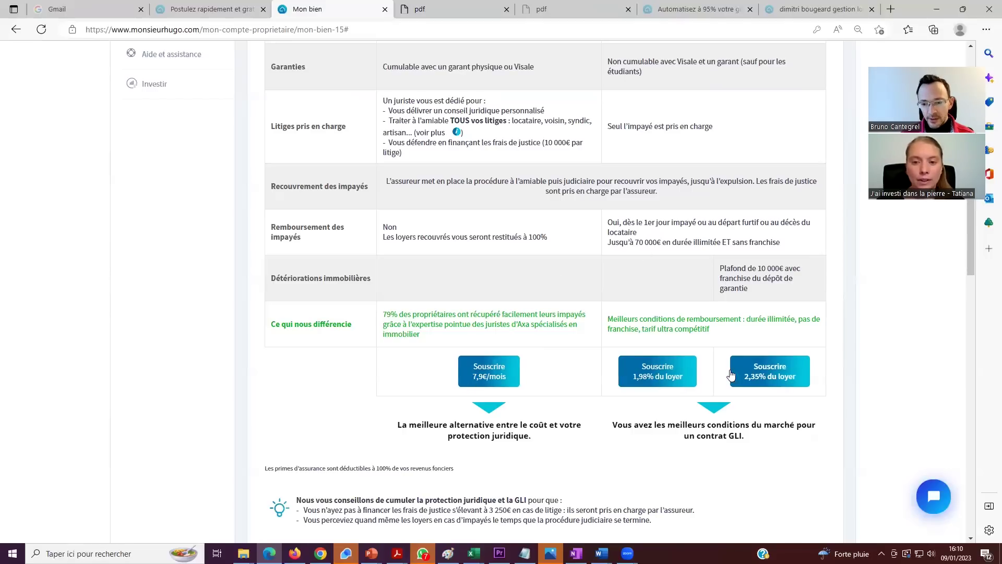
{"action": "scroll", "coordinate": [683, 381], "scroll_direction": "up", "scroll_amount": 5}
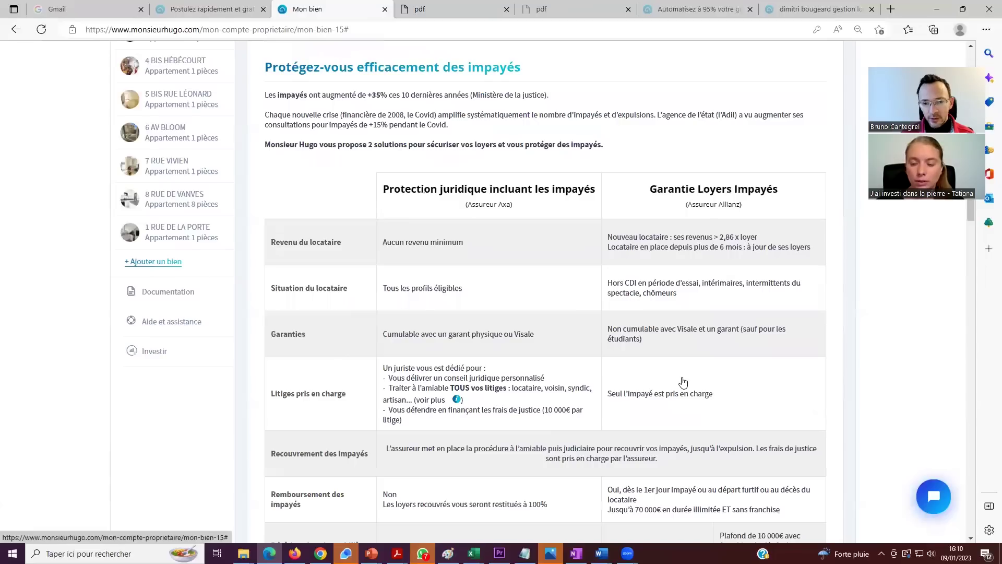
Review the unpaid-rent guarantee comparison from tenant eligibility to the advice on combining Protection juridique and GLI.
{"action": "scroll", "coordinate": [562, 275], "scroll_direction": "up", "scroll_amount": 1}
{"action": "scroll", "coordinate": [631, 368], "scroll_direction": "down", "scroll_amount": 7}
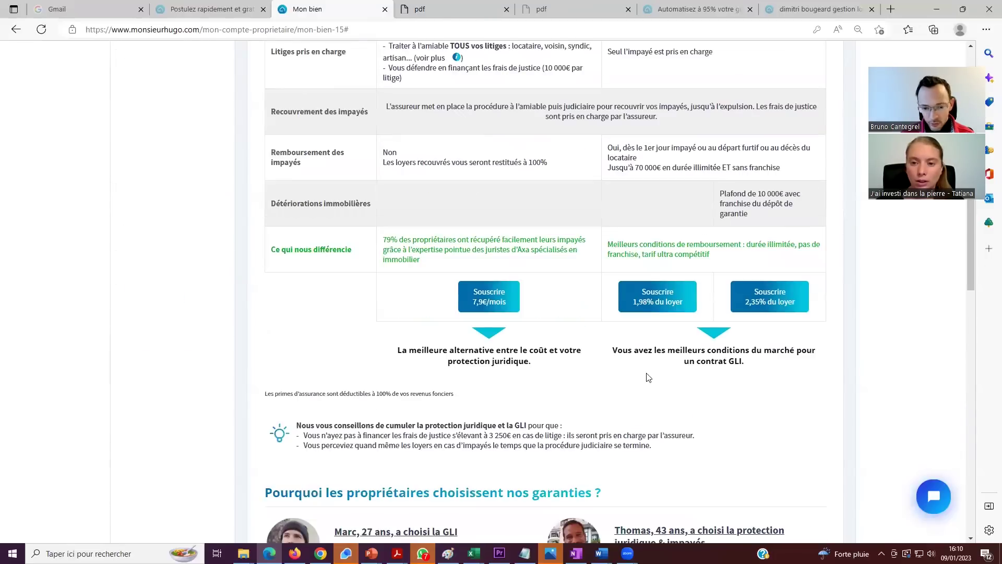
{"action": "scroll", "coordinate": [648, 376], "scroll_direction": "down", "scroll_amount": 4}
{"action": "scroll", "coordinate": [389, 234], "scroll_direction": "up", "scroll_amount": 3}
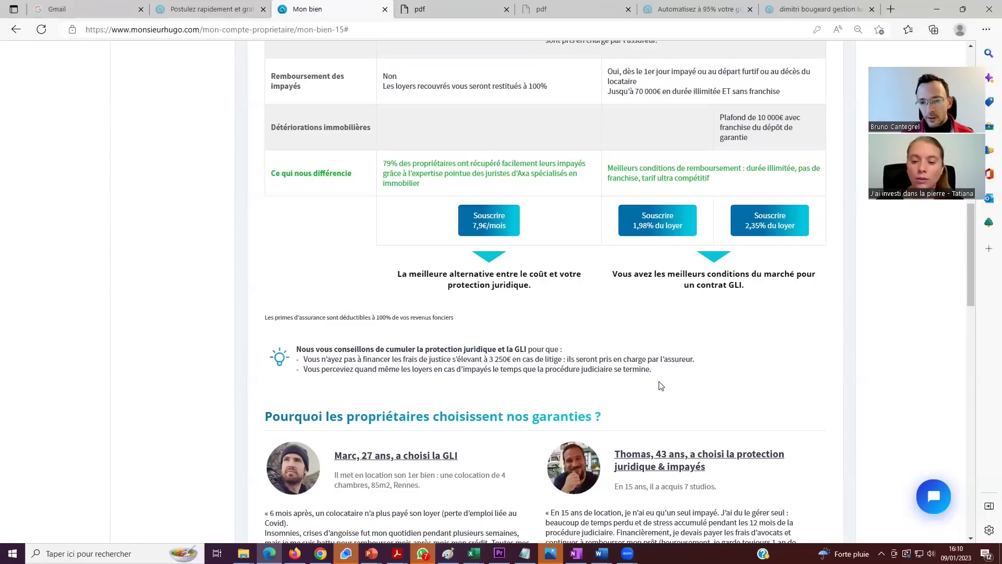
{"action": "scroll", "coordinate": [660, 385], "scroll_direction": "up", "scroll_amount": 8}
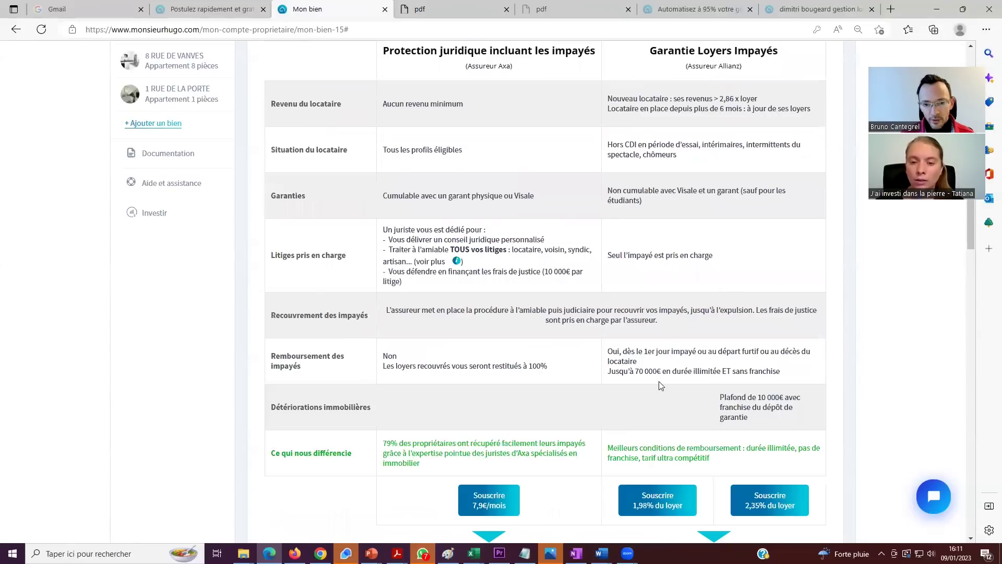
{"action": "scroll", "coordinate": [420, 216], "scroll_direction": "up", "scroll_amount": 3}
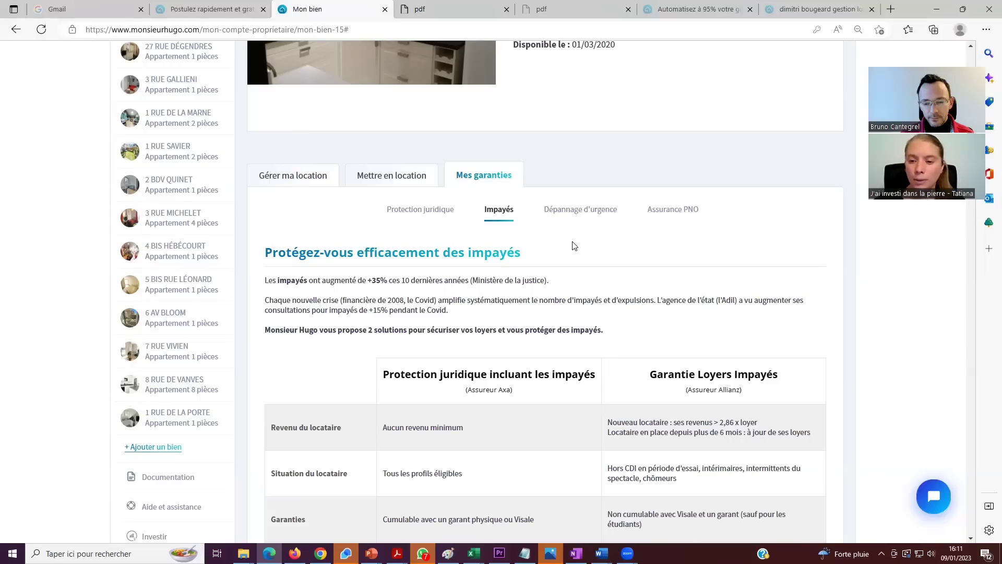
Highlight the Détériorations immobilières row label, then its "Plafond de 10 000€ avec franchise du dépôt de garantie" condition in the comparison table.
{"action": "scroll", "coordinate": [574, 245], "scroll_direction": "up", "scroll_amount": 1}
{"action": "scroll", "coordinate": [573, 243], "scroll_direction": "down", "scroll_amount": 8}
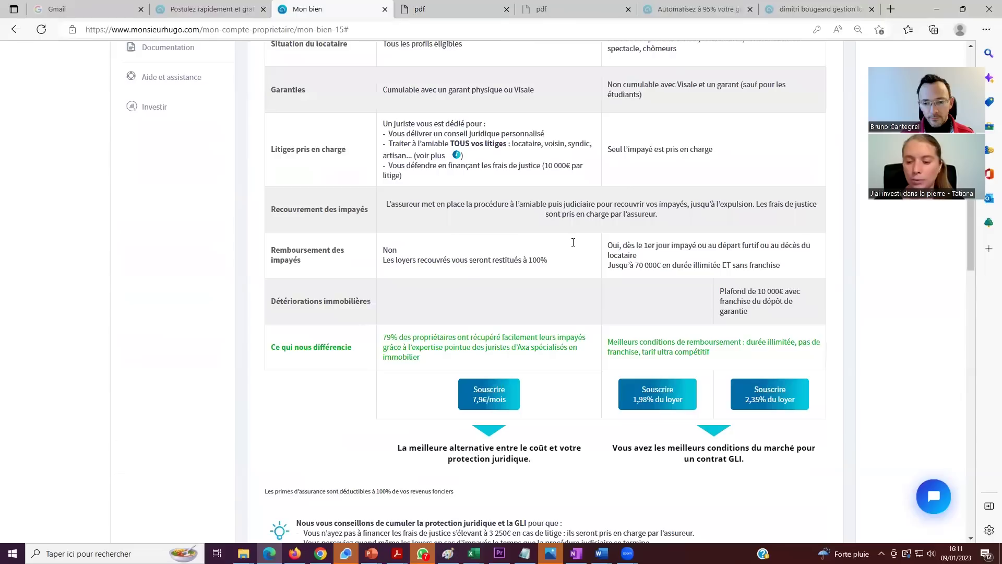
{"action": "scroll", "coordinate": [573, 242], "scroll_direction": "down", "scroll_amount": 2}
{"action": "scroll", "coordinate": [573, 242], "scroll_direction": "up", "scroll_amount": 1}
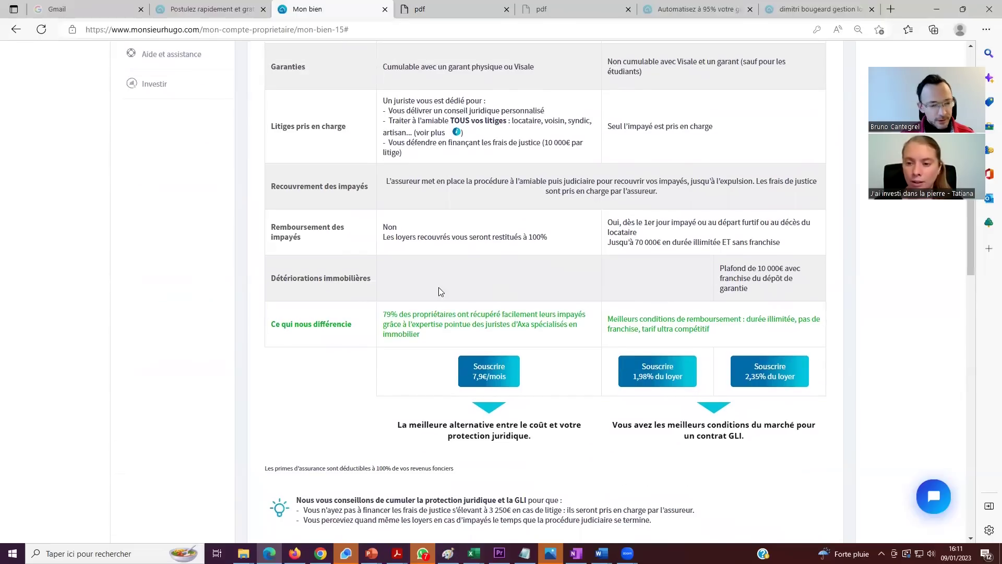
{"action": "left_click_drag", "start_coordinate": [276, 279], "coordinate": [372, 279]}
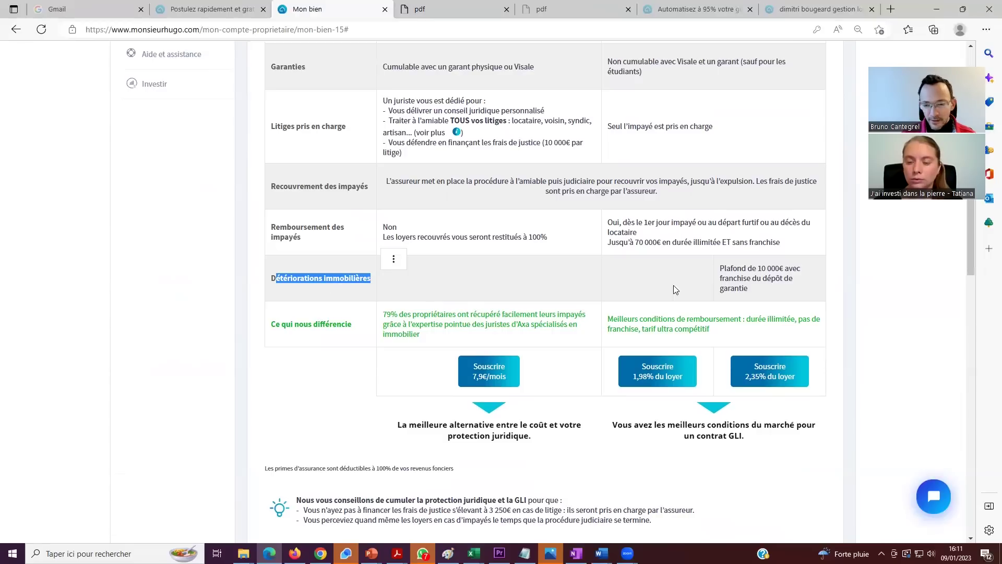
{"action": "left_click_drag", "start_coordinate": [720, 267], "coordinate": [750, 291]}
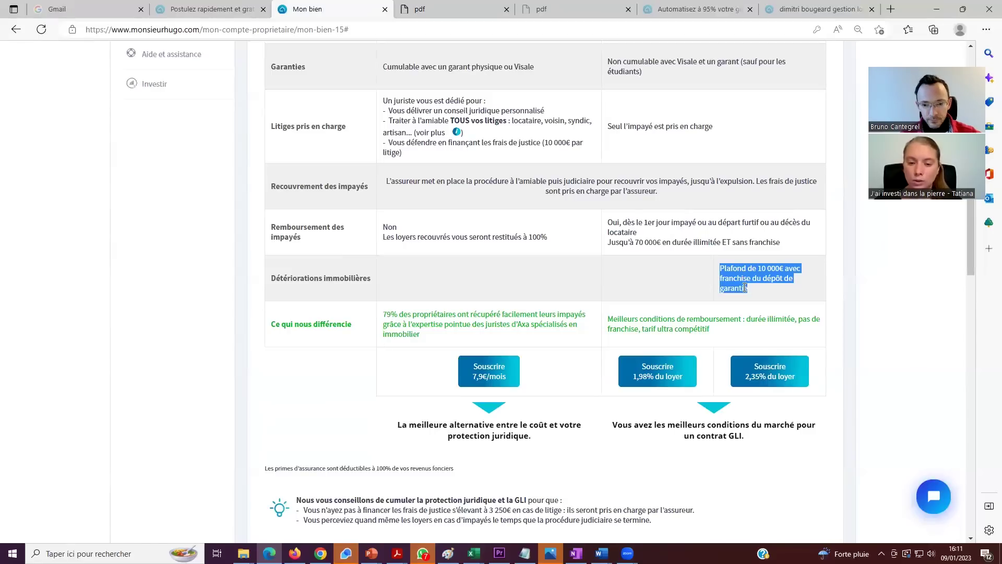
Open the property's Dépannage d'urgence guarantee and read through the emergency repair offer.
{"action": "scroll", "coordinate": [743, 292], "scroll_direction": "up", "scroll_amount": 8}
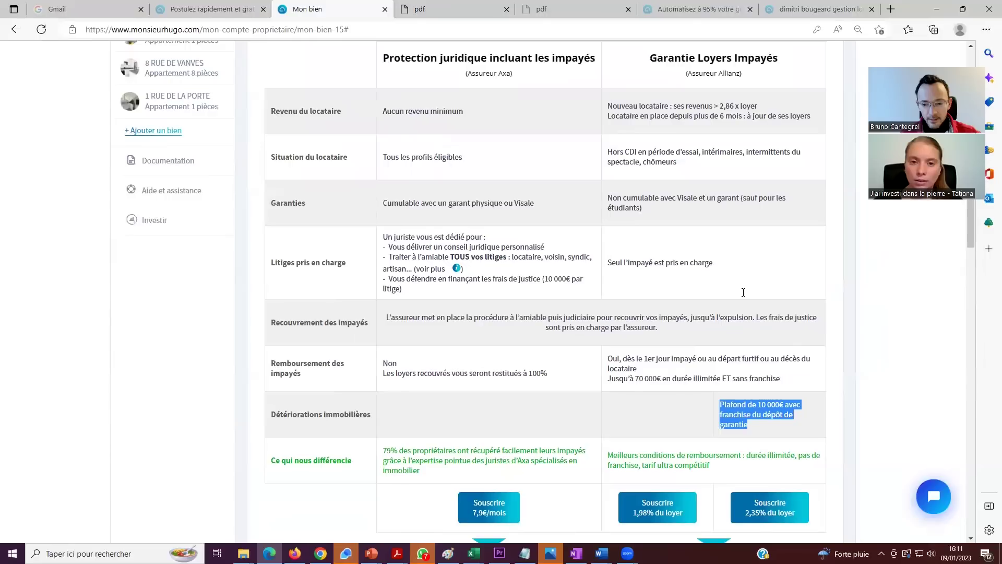
{"action": "scroll", "coordinate": [743, 297], "scroll_direction": "up", "scroll_amount": 4}
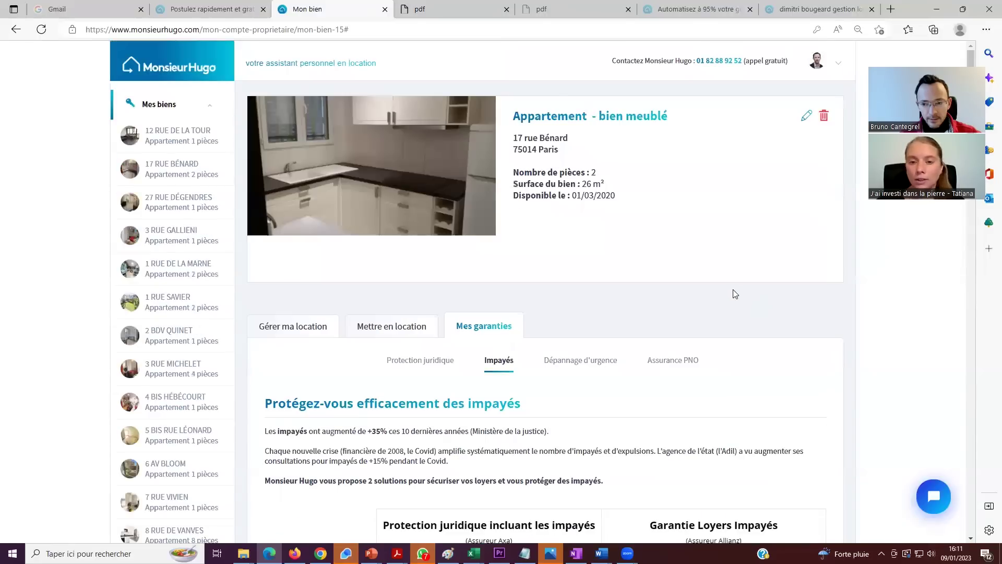
{"action": "scroll", "coordinate": [741, 297], "scroll_direction": "down", "scroll_amount": 4}
{"action": "scroll", "coordinate": [737, 295], "scroll_direction": "up", "scroll_amount": 3}
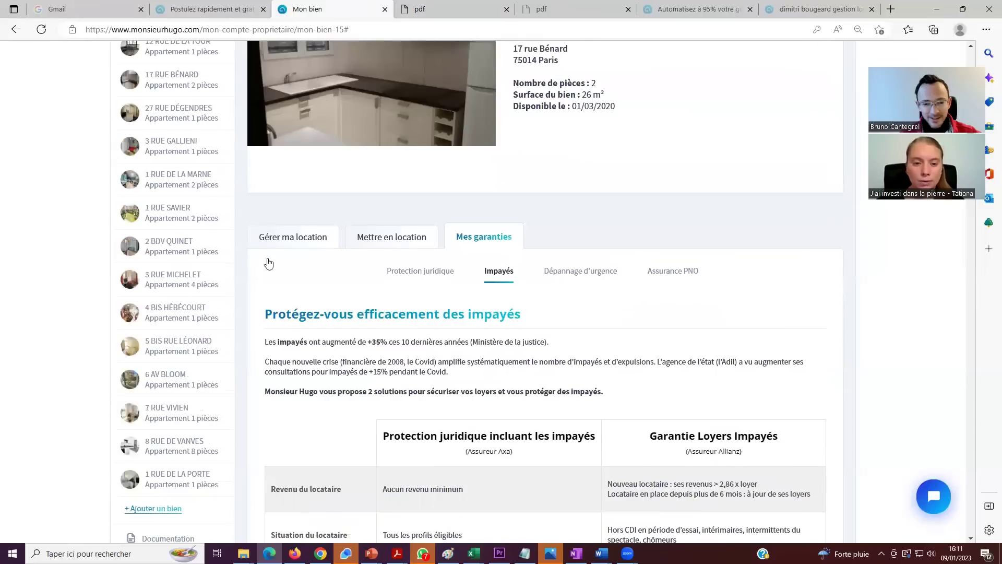
{"action": "scroll", "coordinate": [269, 262], "scroll_direction": "up", "scroll_amount": 1}
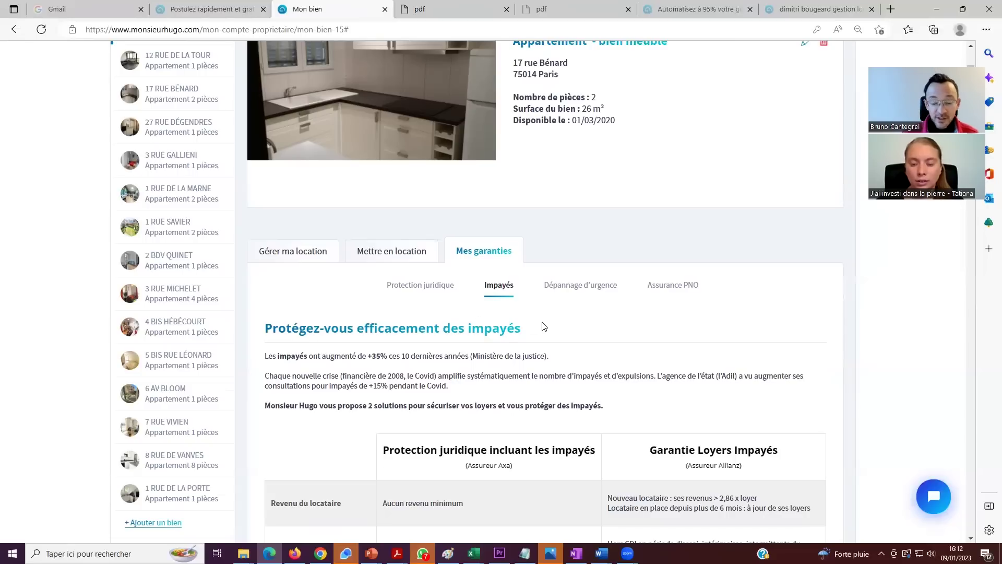
{"action": "left_click", "coordinate": [580, 289]}
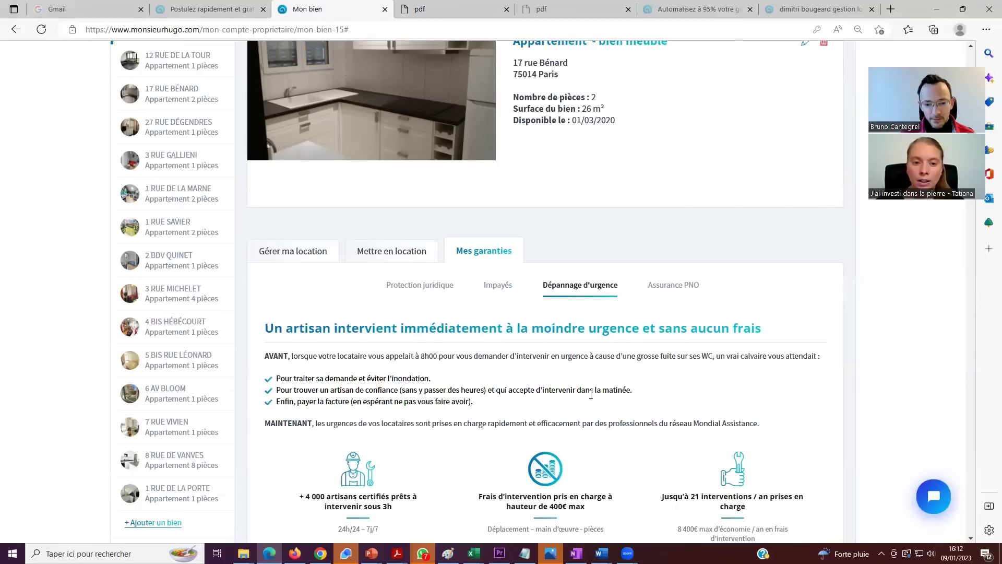
{"action": "scroll", "coordinate": [592, 398], "scroll_direction": "down", "scroll_amount": 2}
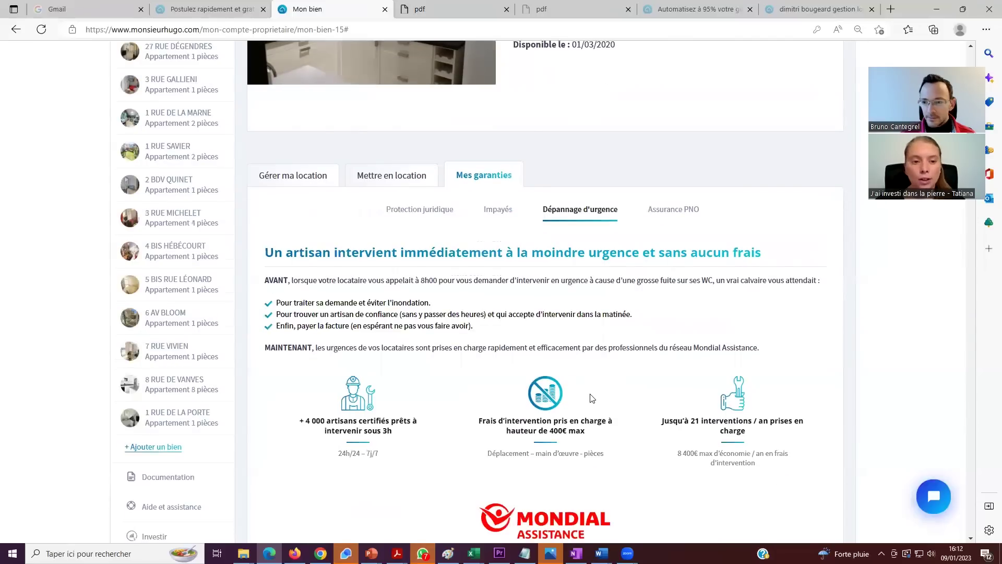
{"action": "scroll", "coordinate": [591, 398], "scroll_direction": "down", "scroll_amount": 1}
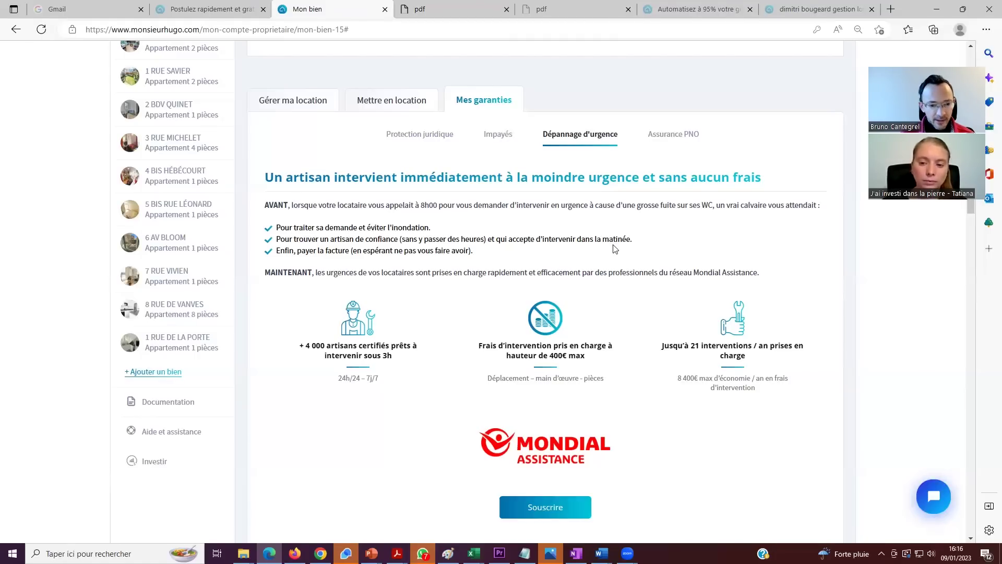
Highlight the "24h/24 – 7j/7" availability and the certified artisans figure in the emergency repair offer, then clear the selection.
{"action": "left_click_drag", "start_coordinate": [338, 374], "coordinate": [379, 386]}
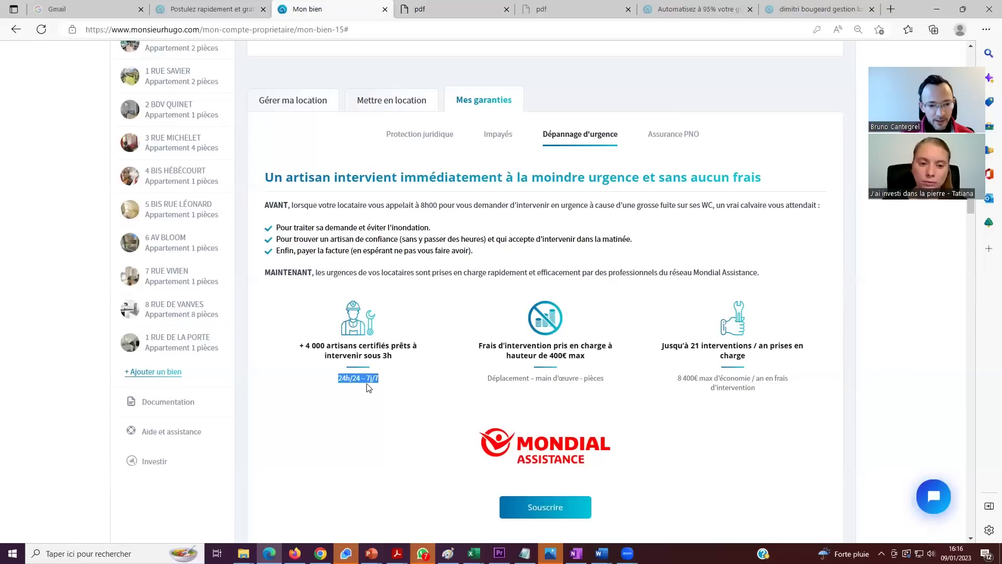
{"action": "left_click", "coordinate": [381, 386]}
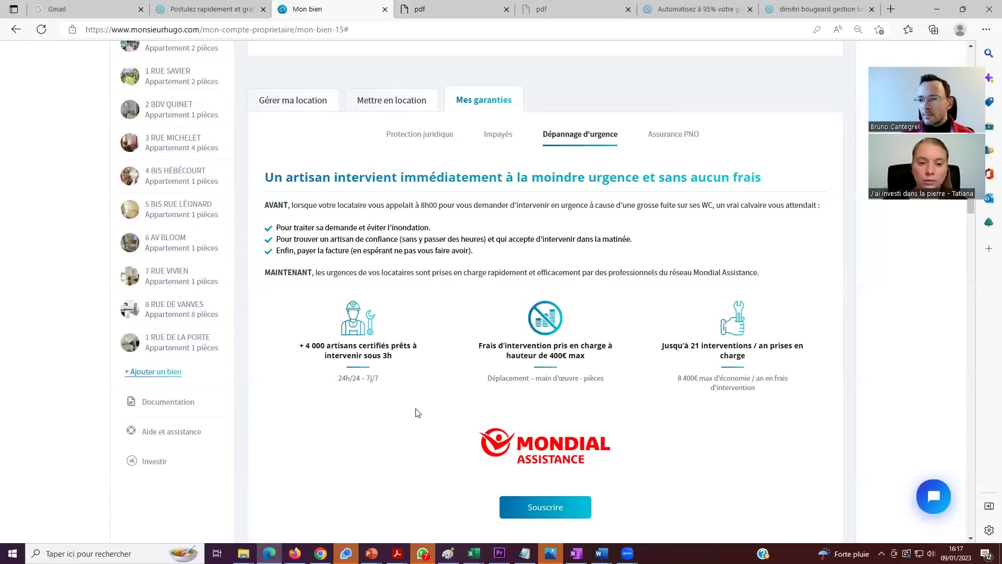
{"action": "left_click_drag", "start_coordinate": [306, 346], "coordinate": [324, 347]}
{"action": "left_click", "coordinate": [342, 349]}
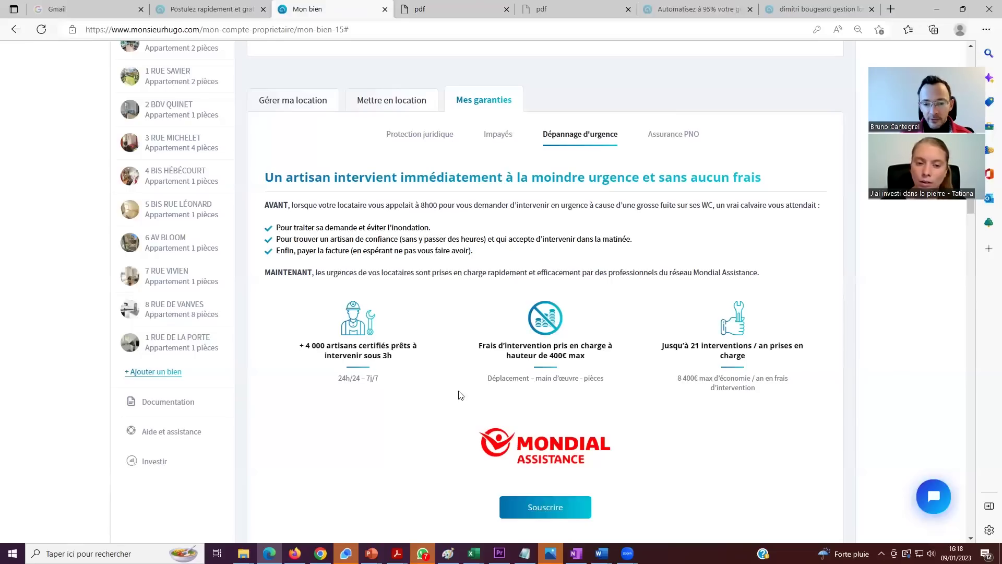
Highlight the 400€ cost cap, the "21 interventions" limit and the 8 400€ maximum yearly saving, clearing the selection at the end.
{"action": "left_click_drag", "start_coordinate": [549, 355], "coordinate": [571, 354]}
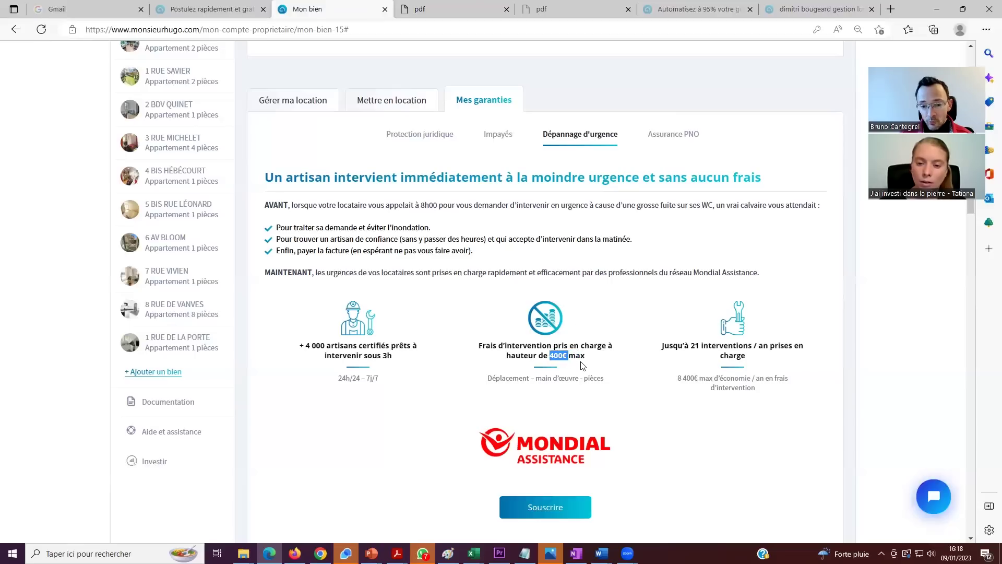
{"action": "left_click", "coordinate": [569, 367]}
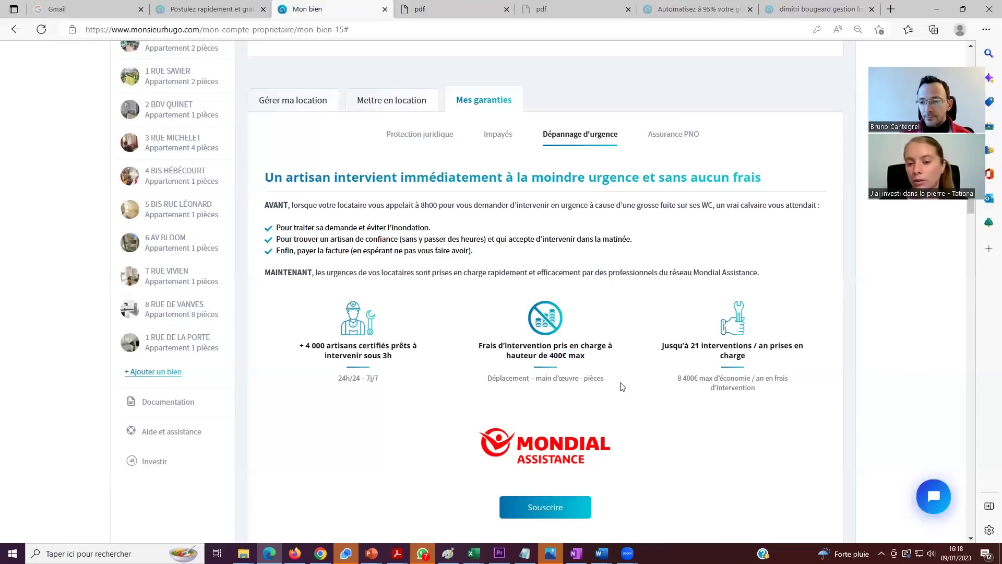
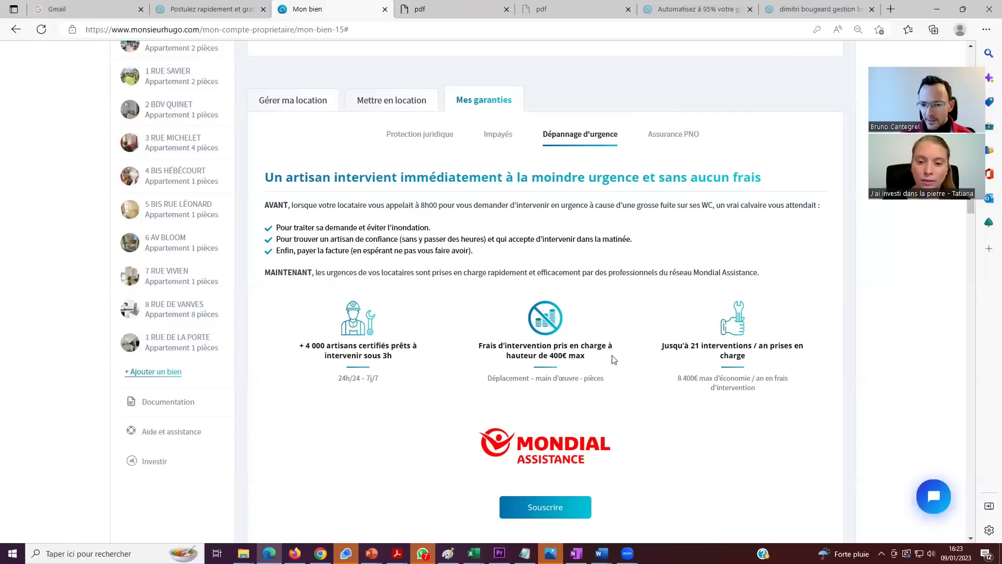
{"action": "left_click_drag", "start_coordinate": [662, 345], "coordinate": [754, 344]}
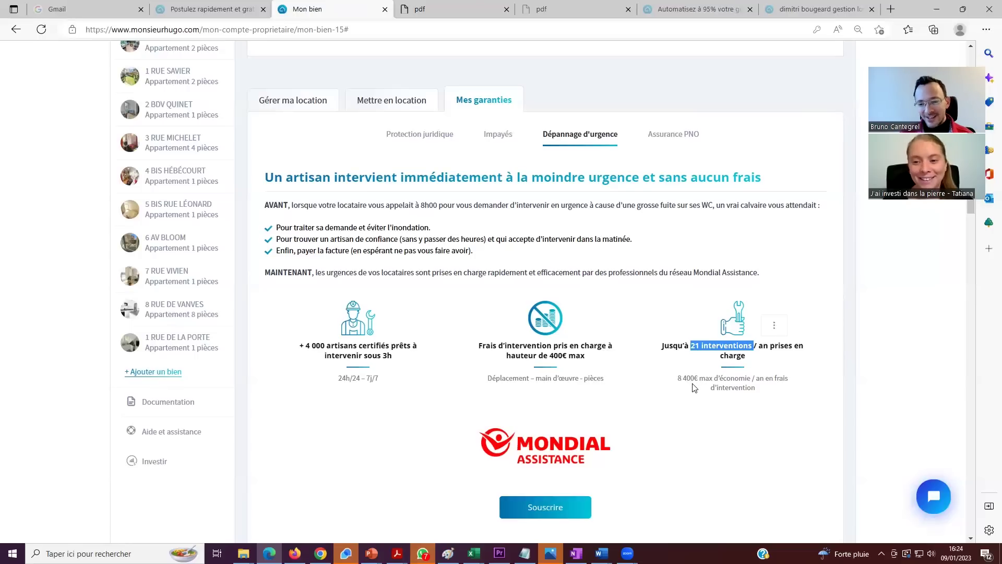
{"action": "left_click_drag", "start_coordinate": [677, 379], "coordinate": [698, 381]}
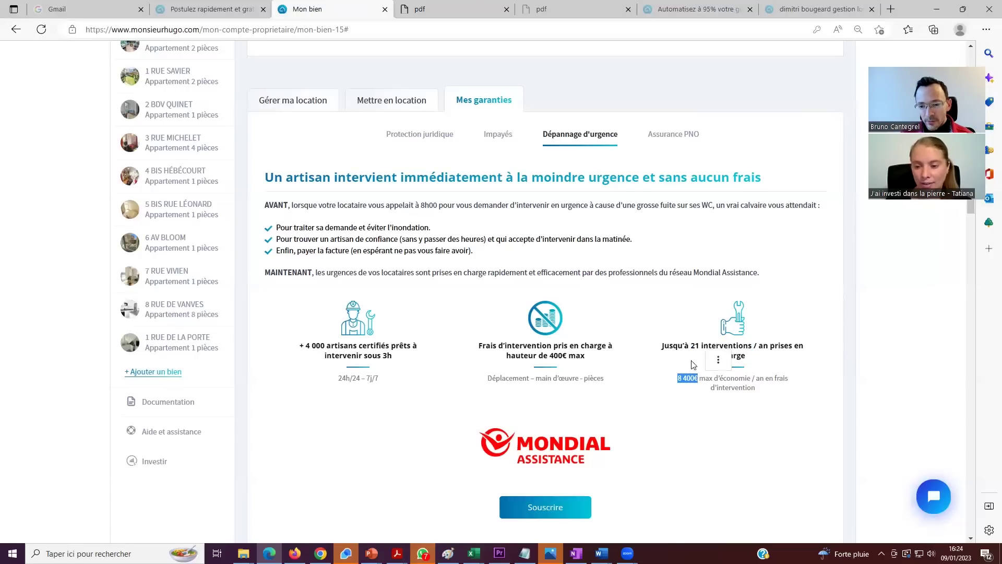
{"action": "left_click", "coordinate": [688, 379]}
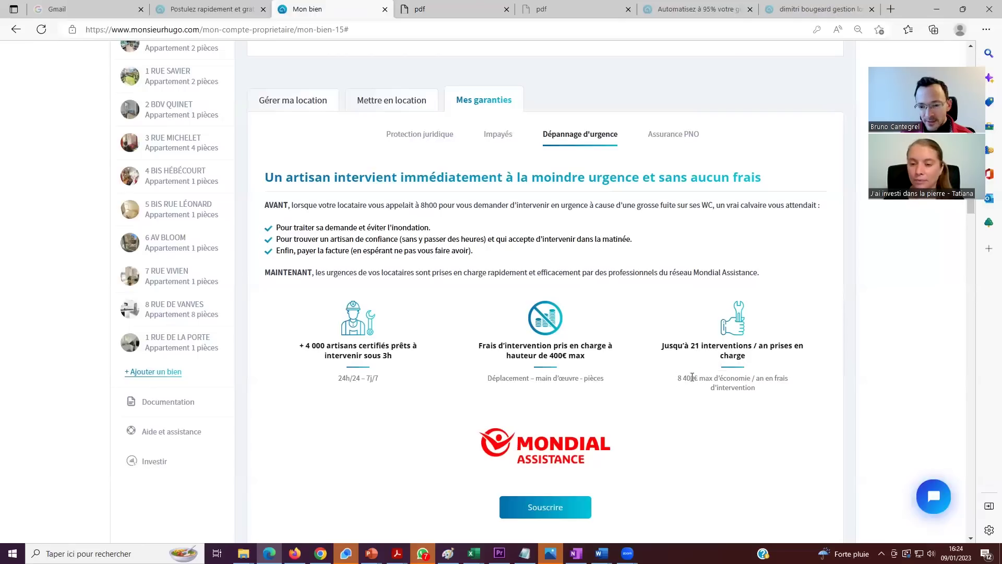